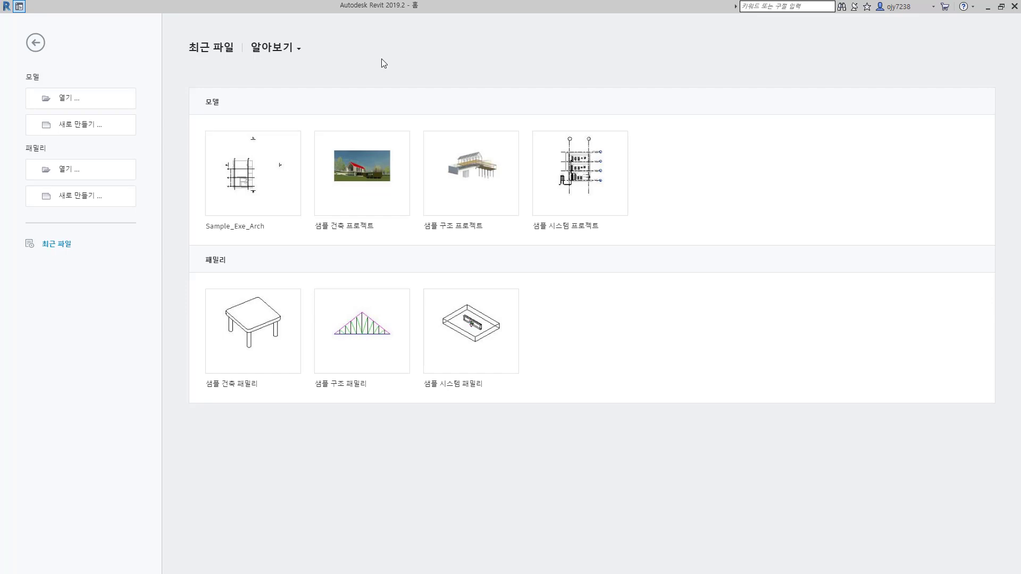
Open the existing project file Sample_Exe_Arch.rvt from the 소화설비 folder.
click(86, 102)
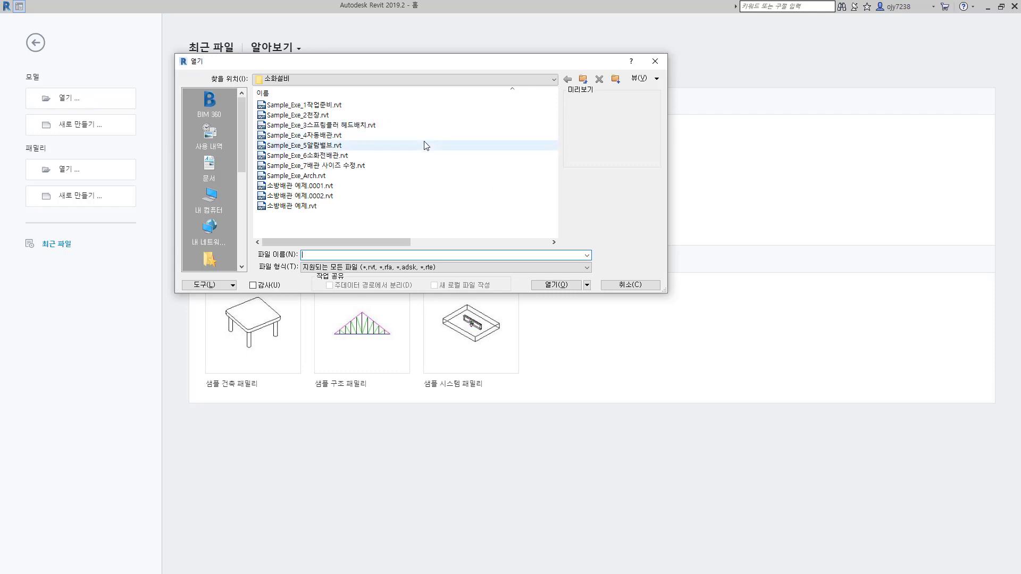
click(309, 180)
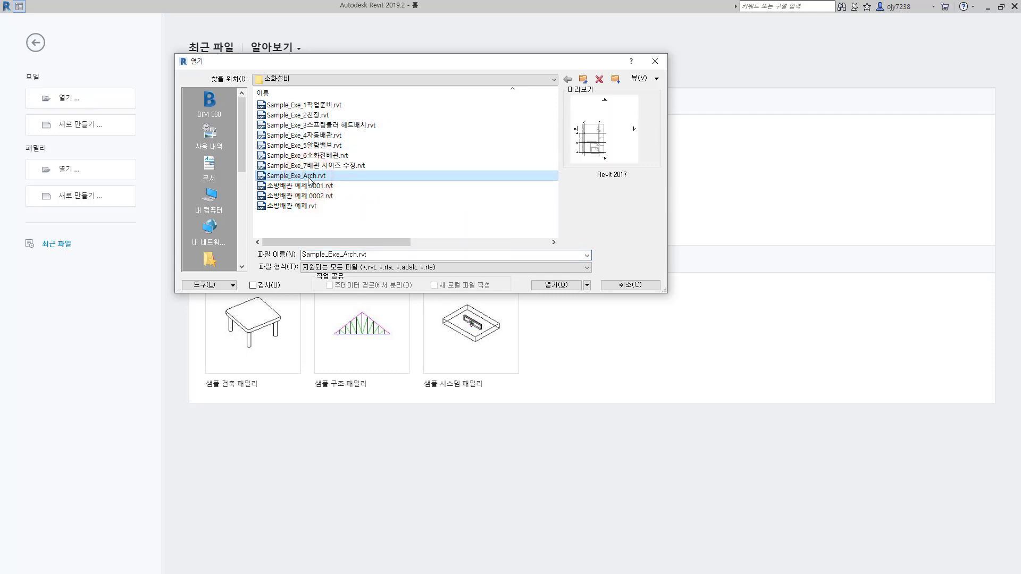
click(563, 287)
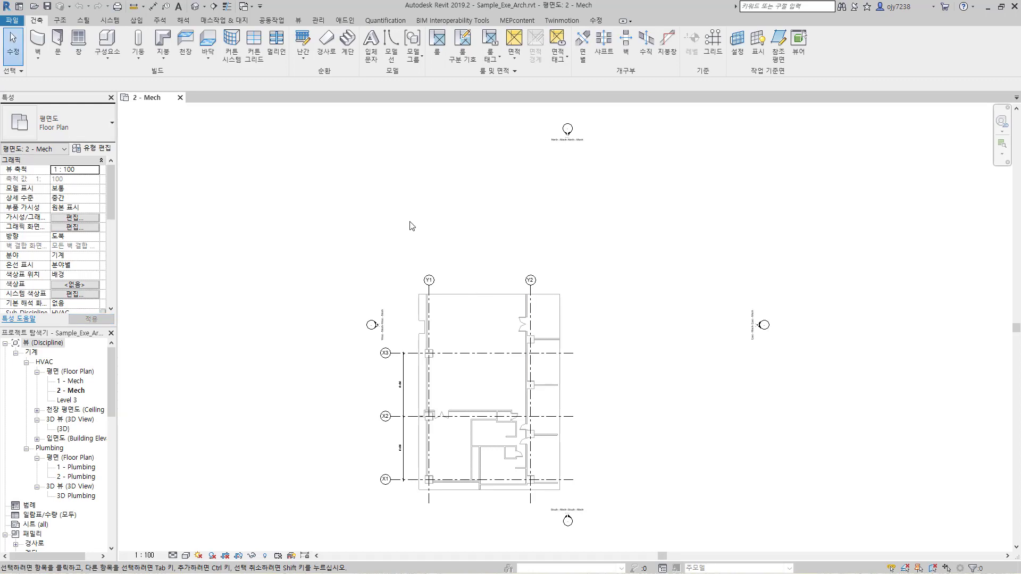
Save the project as a new project file in the 소화설비 folder, named 소방배관- followed by the author's name.
click(13, 21)
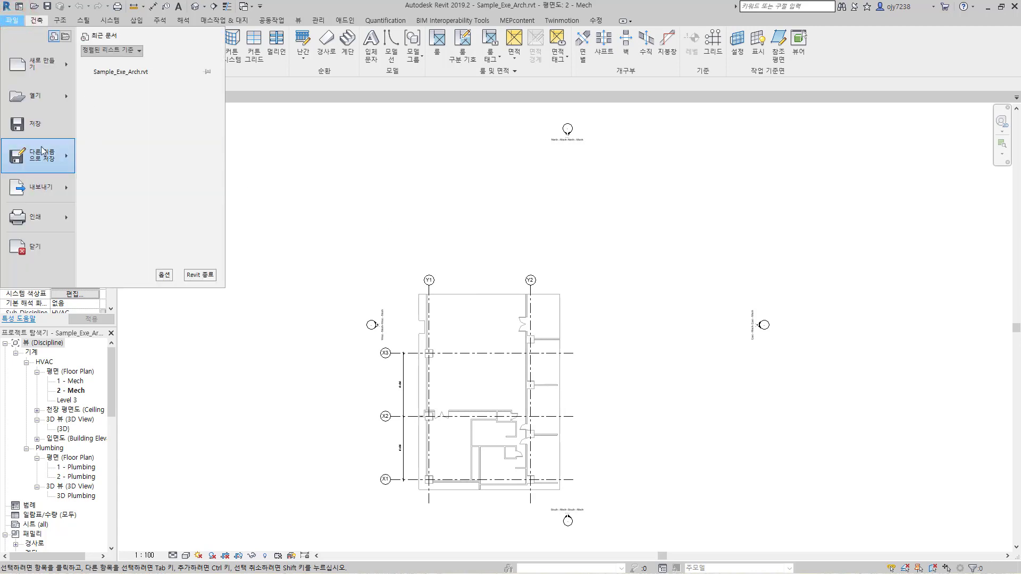
mouse_move(56, 163)
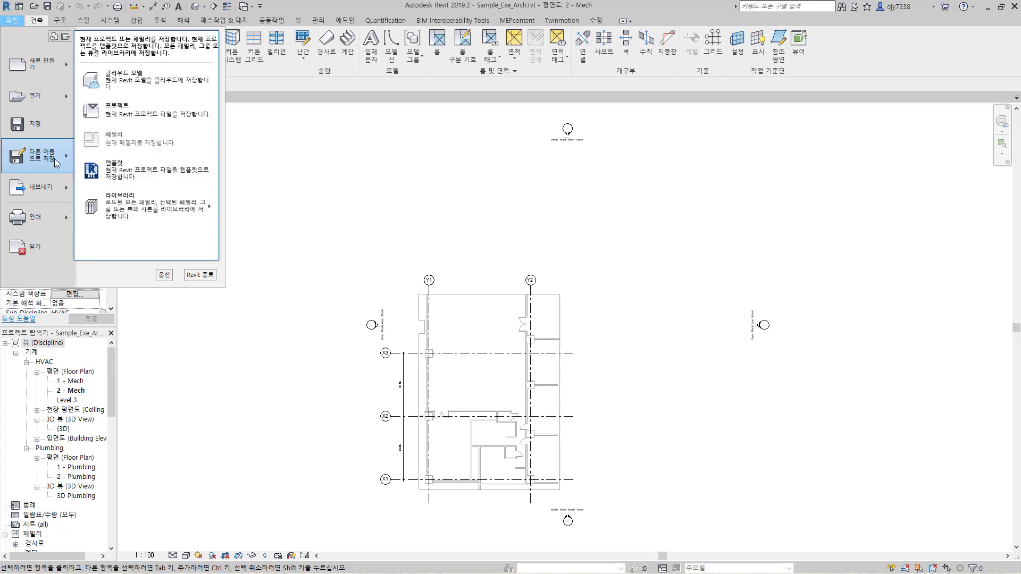
click(132, 114)
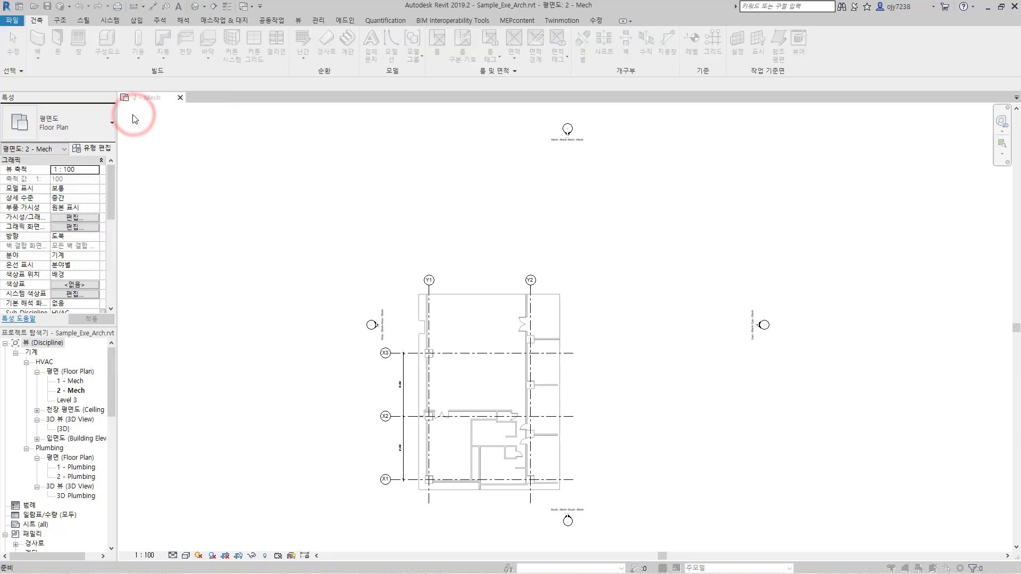
text(th)
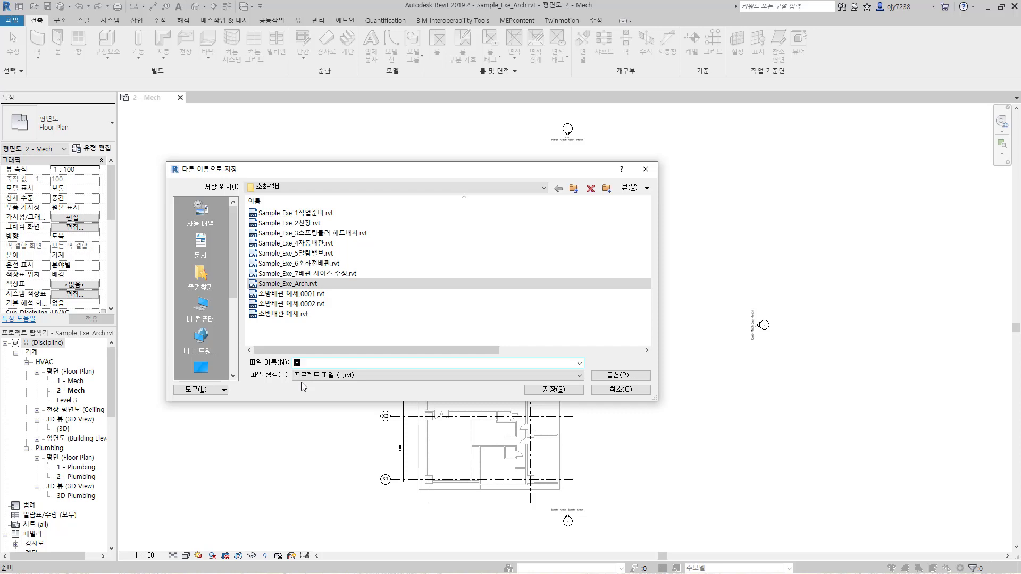
text(방배관)
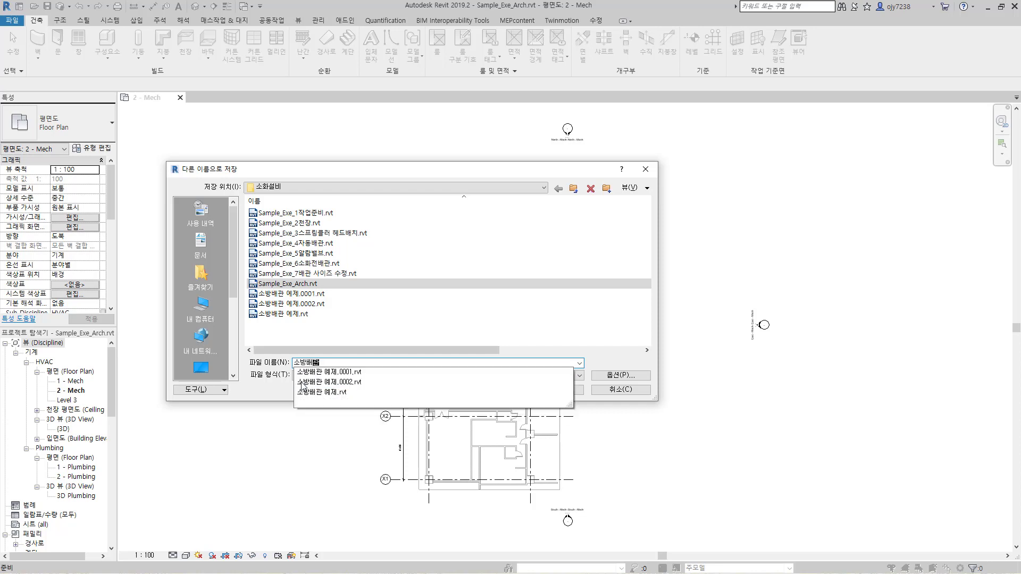
text(-ㅇ)
text(종열)
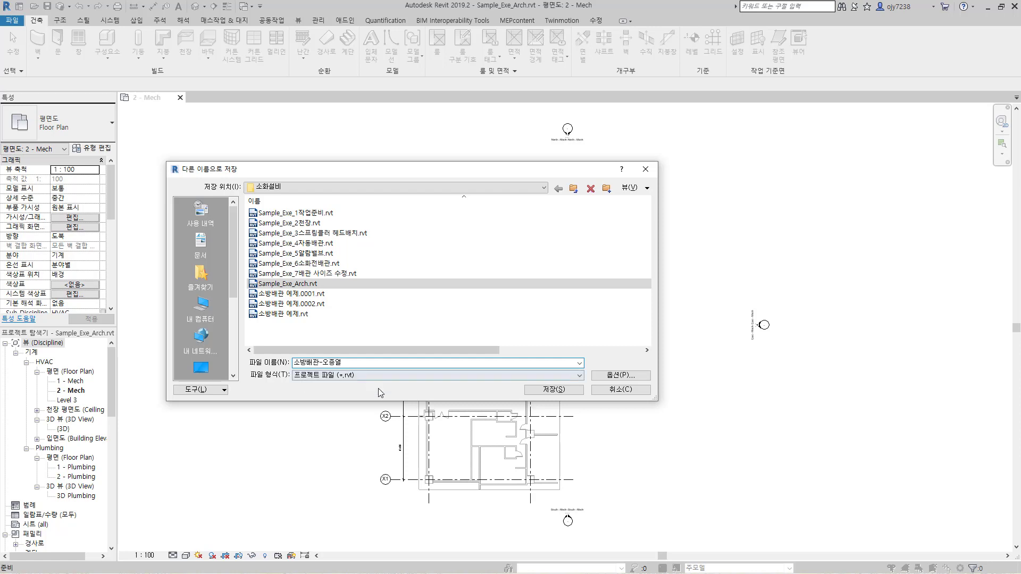
click(550, 390)
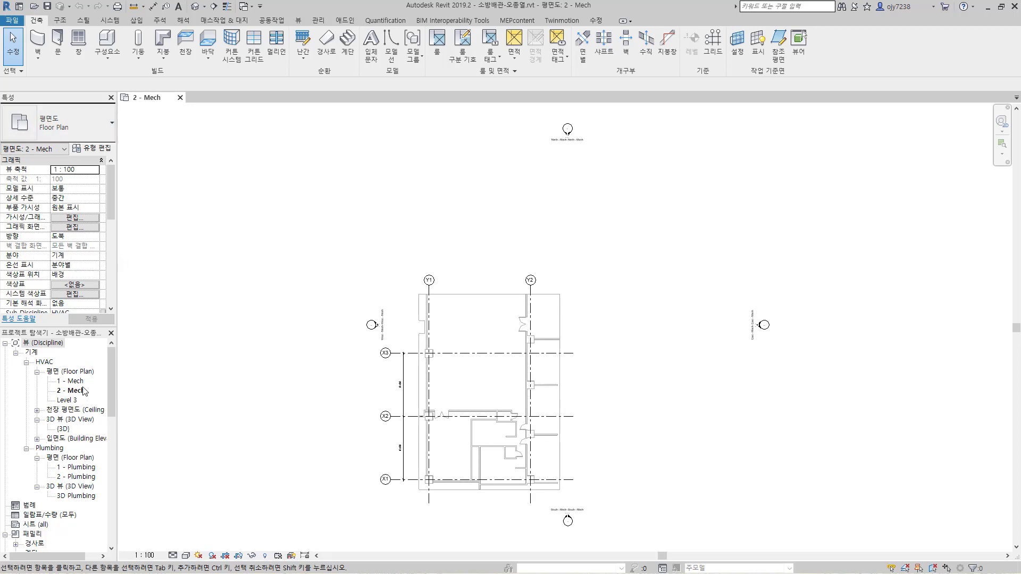
Widen the docked palettes and dock the Project Browser on the opposite side of the drawing area from the Properties palette.
click(34, 334)
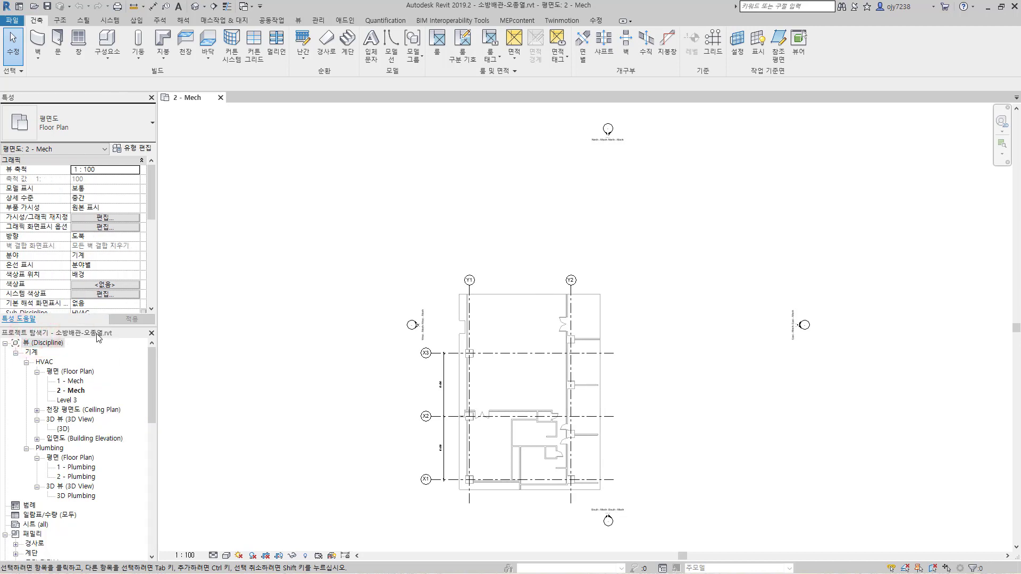
click(94, 333)
mouse_move(94, 333)
mouse_down()
mouse_move(330, 293)
mouse_move(460, 307)
mouse_move(467, 294)
mouse_move(536, 267)
mouse_move(837, 227)
mouse_move(1000, 230)
mouse_move(1017, 234)
mouse_move(1017, 249)
mouse_up()
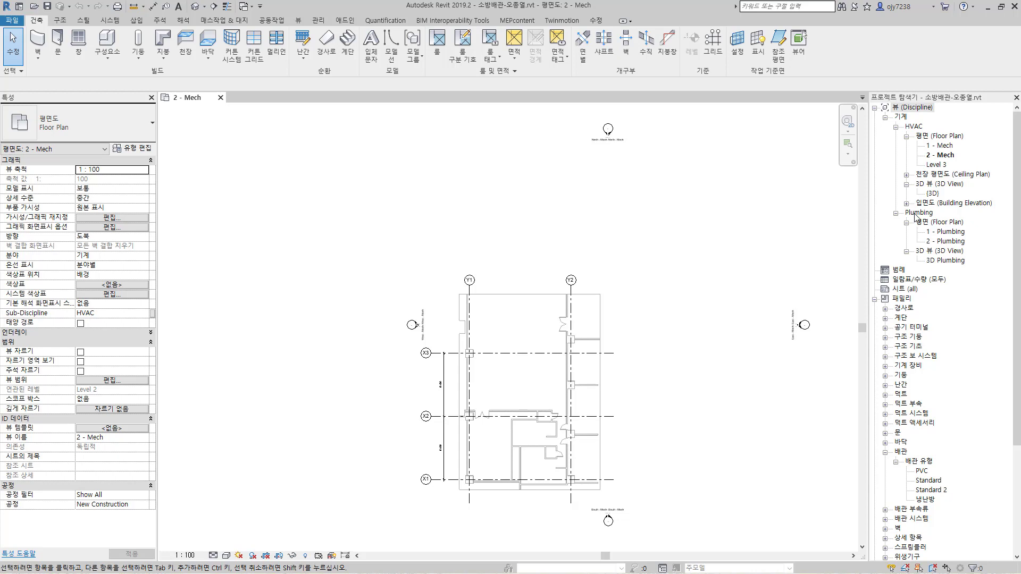
middle_drag(651, 348, 638, 301)
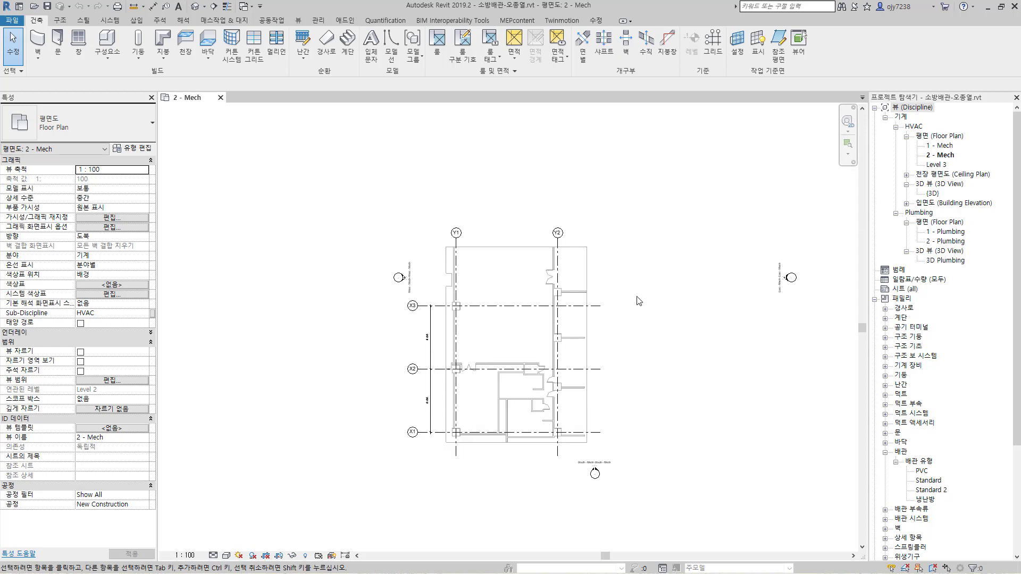
In the project units for the piping discipline (배관), set the flow unit to litres per minute (분당 리터).
click(319, 21)
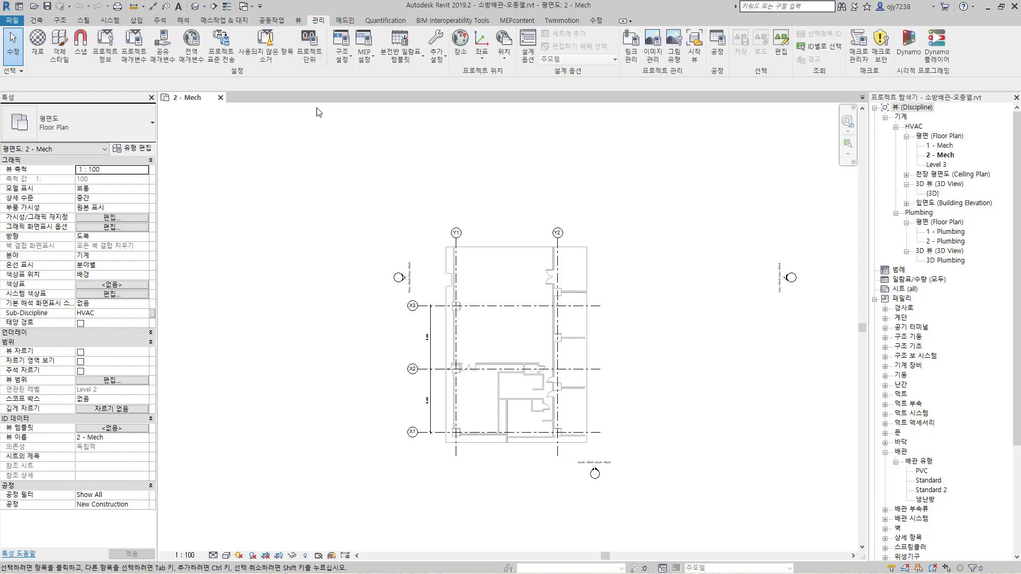
click(311, 48)
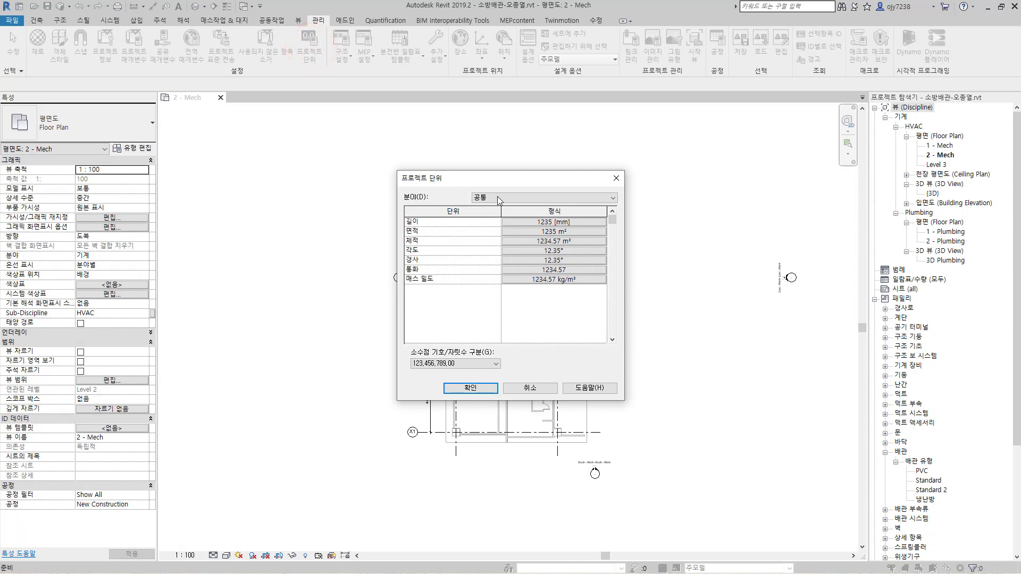
click(498, 198)
click(485, 233)
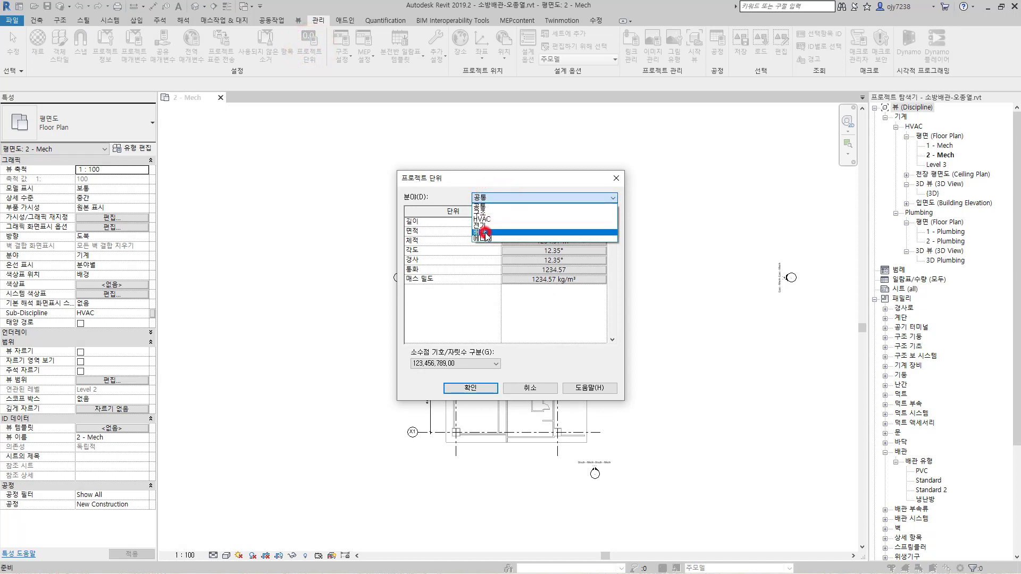
click(418, 232)
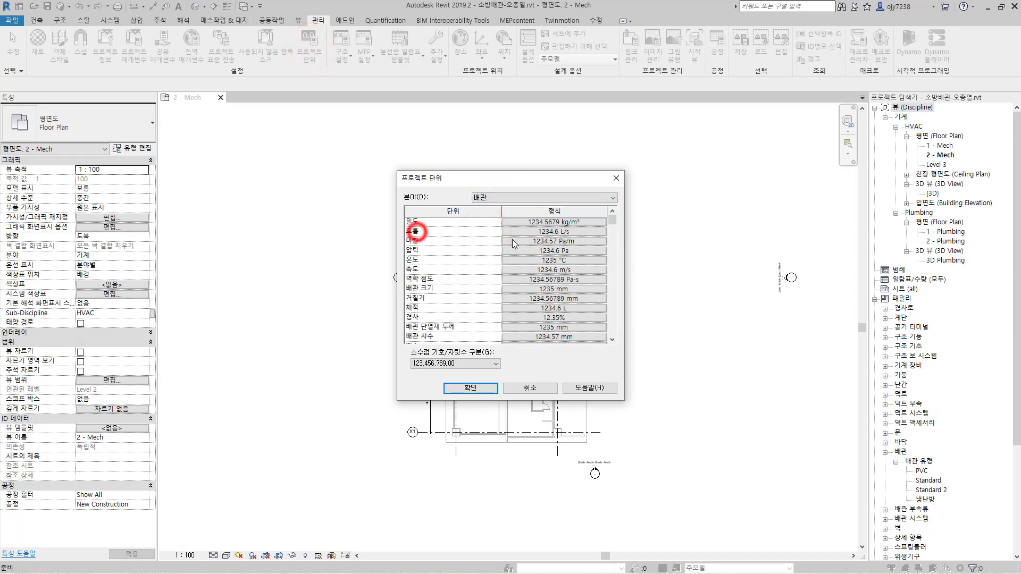
click(564, 235)
click(547, 238)
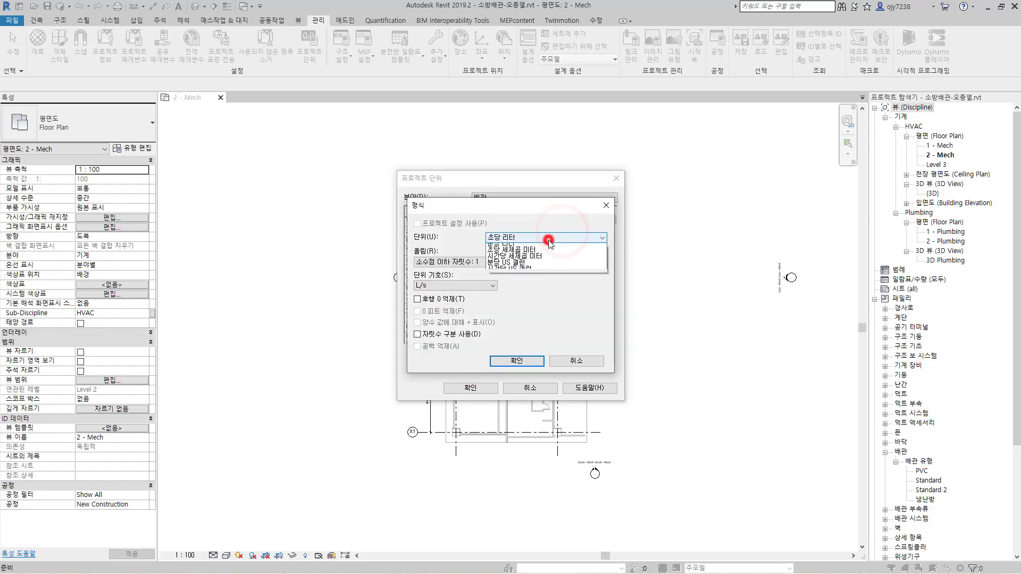
click(512, 253)
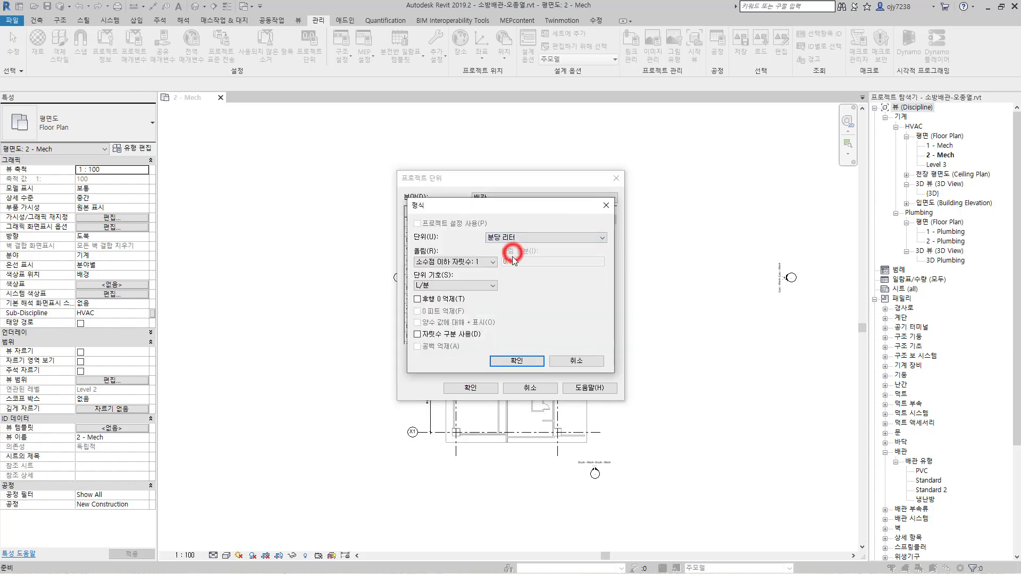
click(508, 360)
click(473, 388)
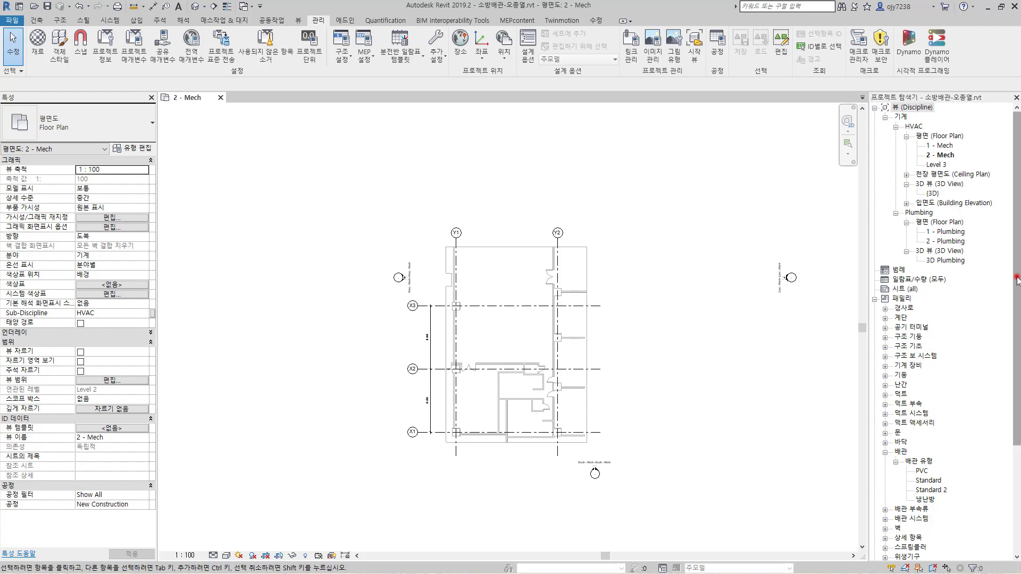
Expand the piping system family (배관 시스템) in the Project Browser down to its individual system types.
drag(1017, 280, 1017, 386)
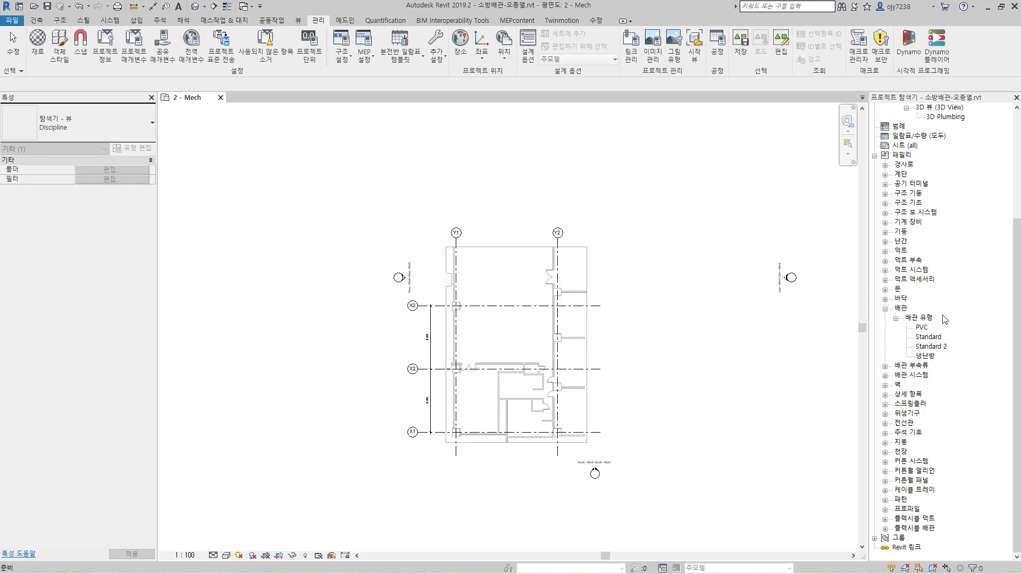
click(901, 309)
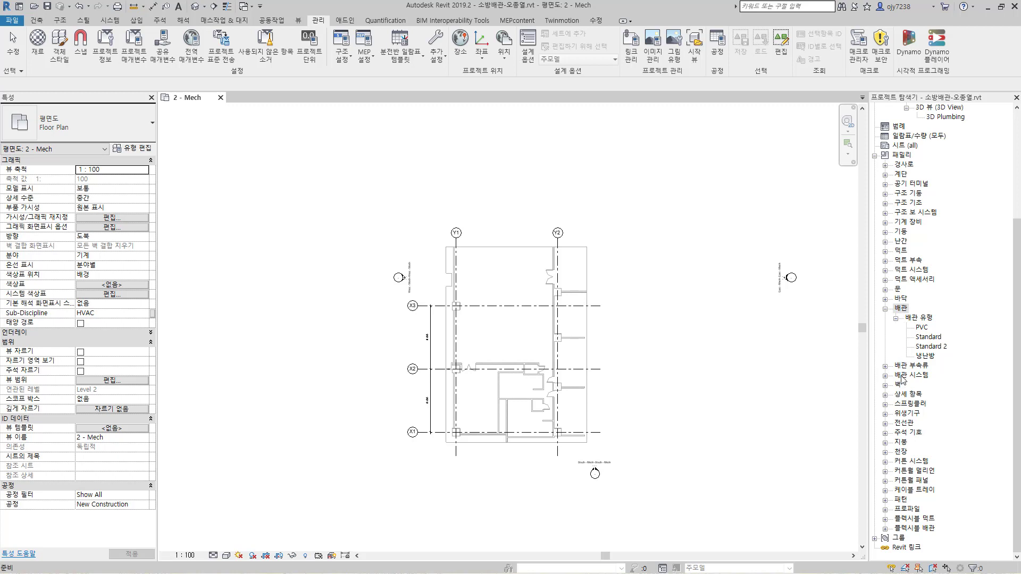
click(902, 376)
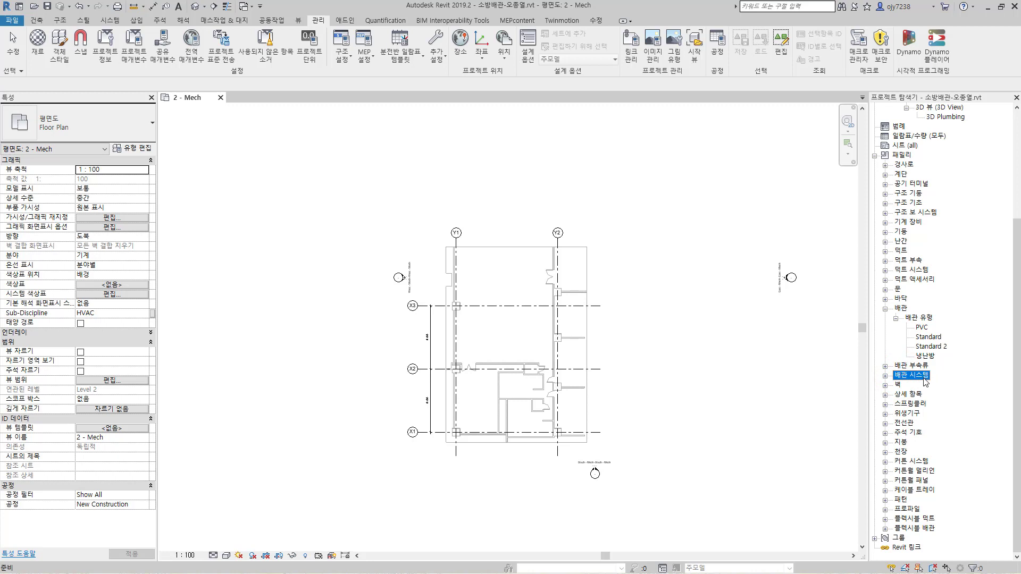
click(886, 376)
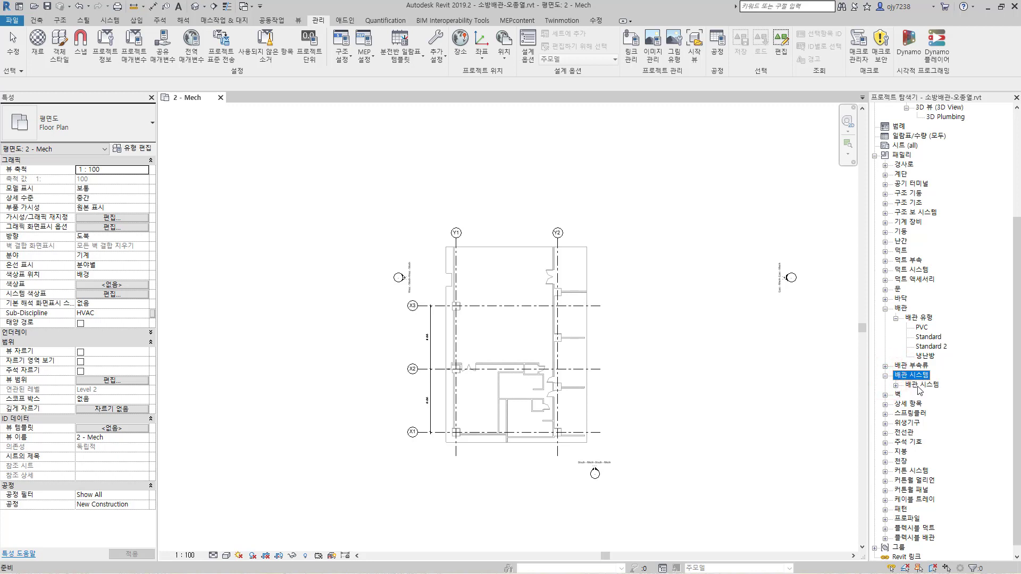
click(896, 386)
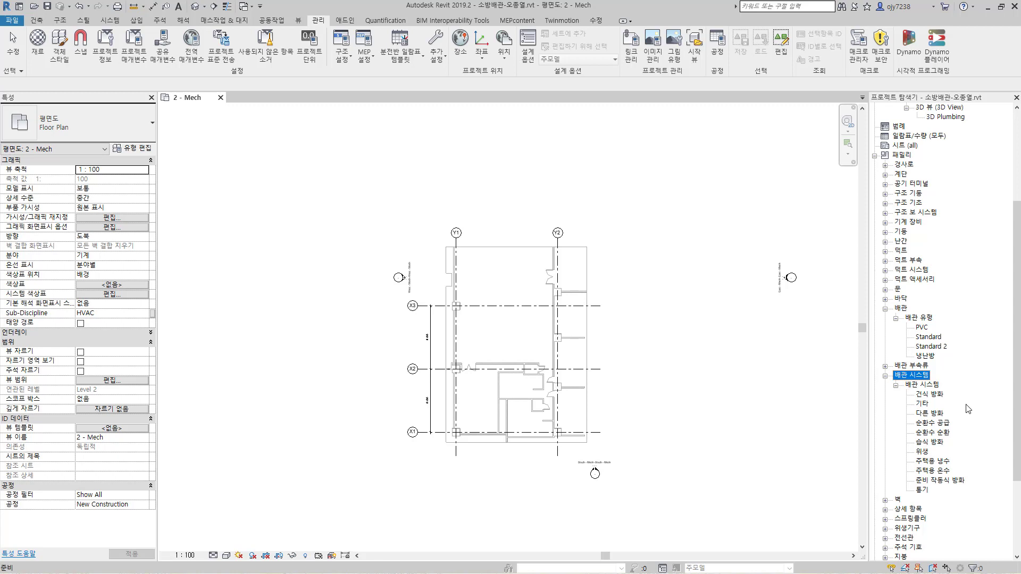
Examine the type properties of the fire protection, other (기타), 순환수 공급 and 순환수 순환 piping systems.
click(939, 395)
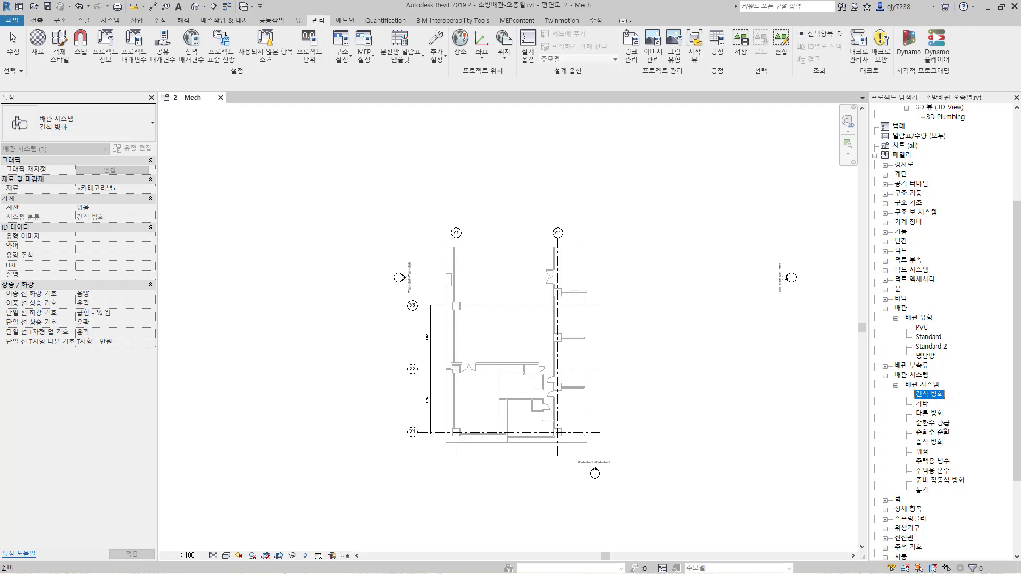
click(925, 406)
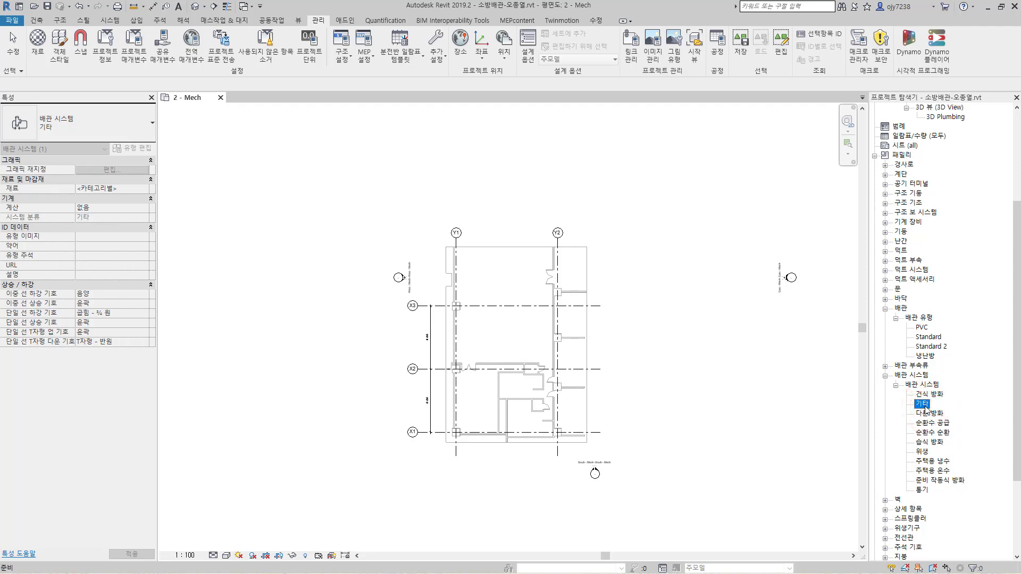
click(930, 414)
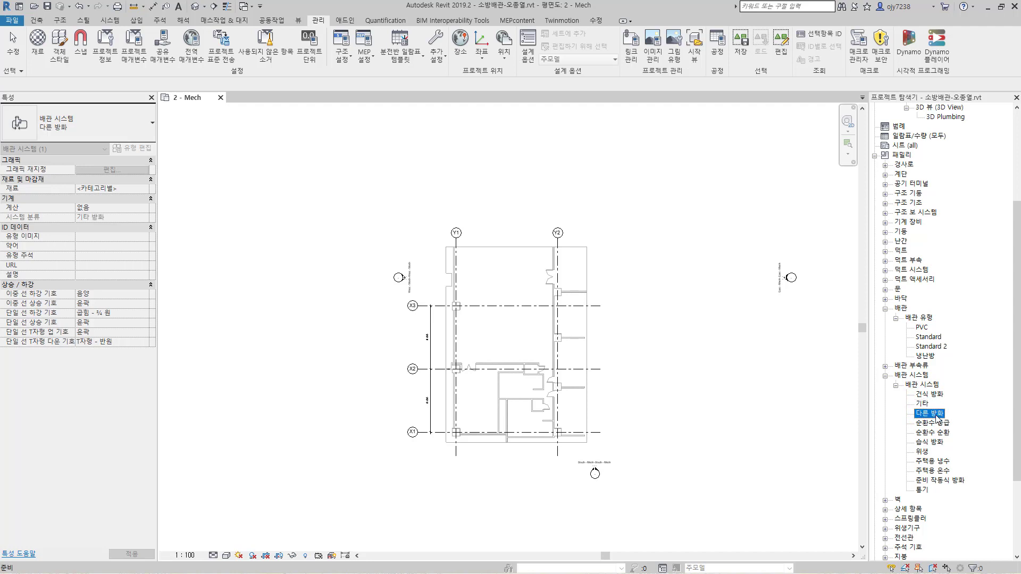
click(925, 395)
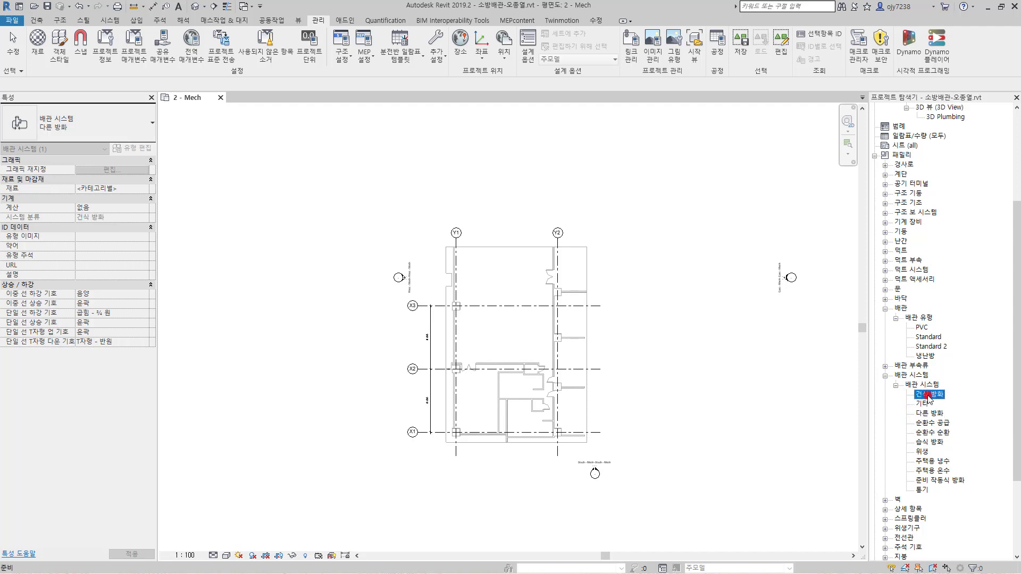
click(936, 442)
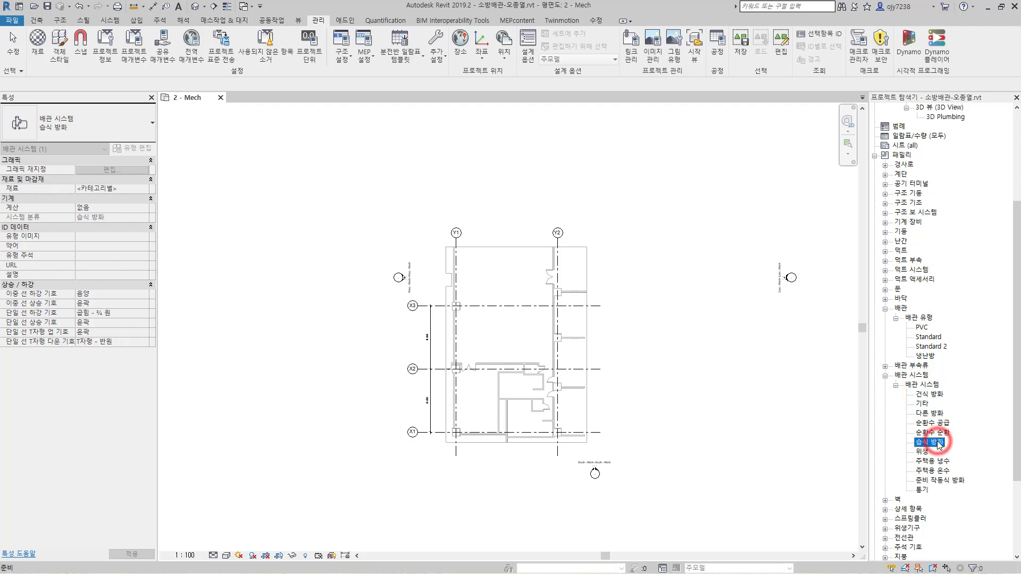
click(950, 481)
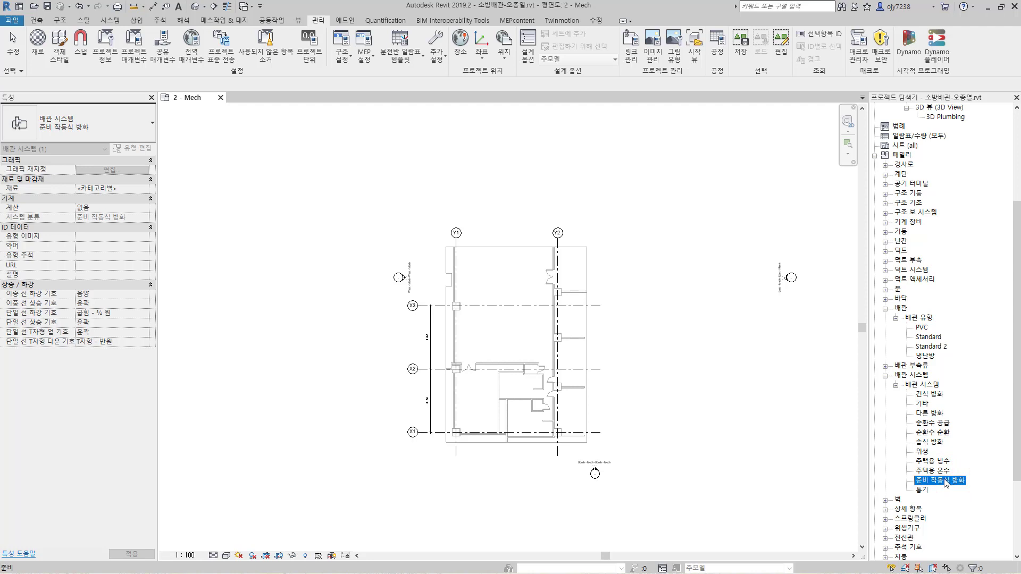
click(931, 415)
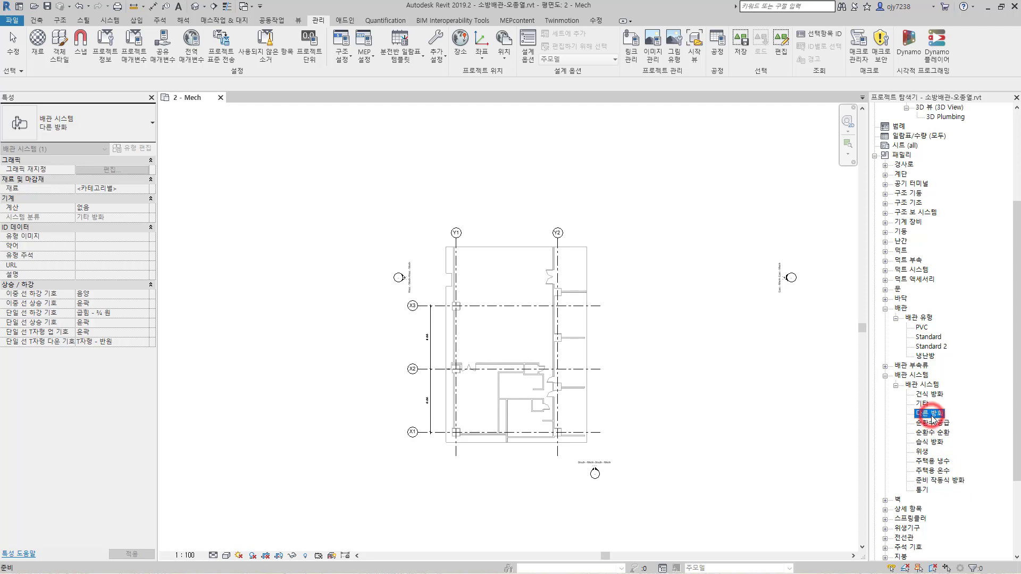
click(943, 424)
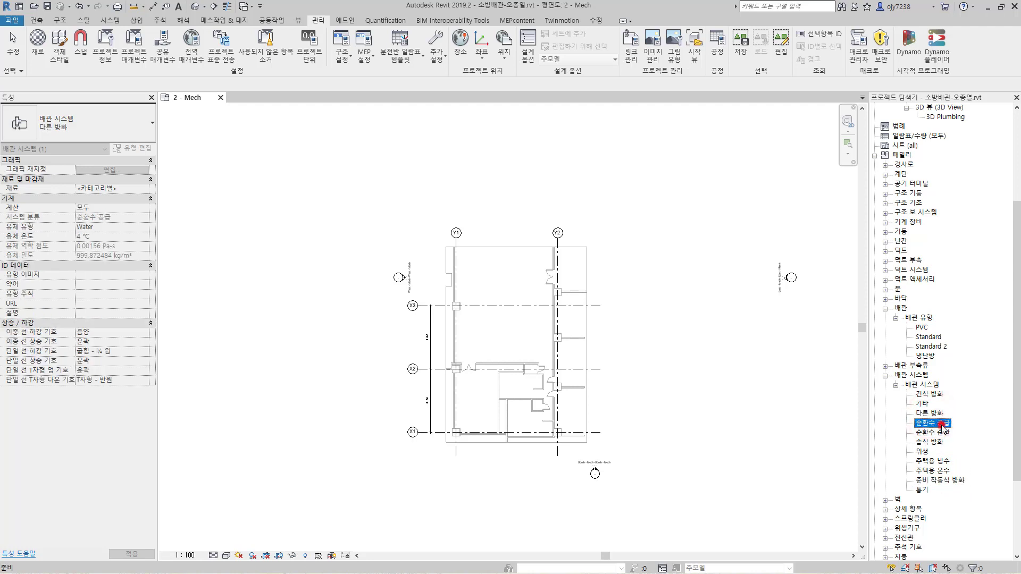
click(939, 434)
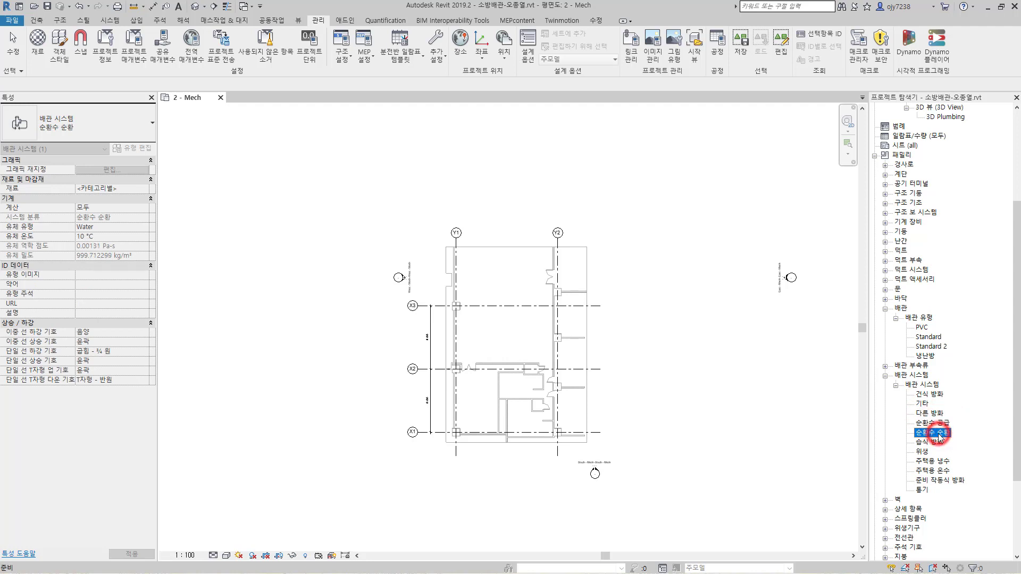
click(940, 427)
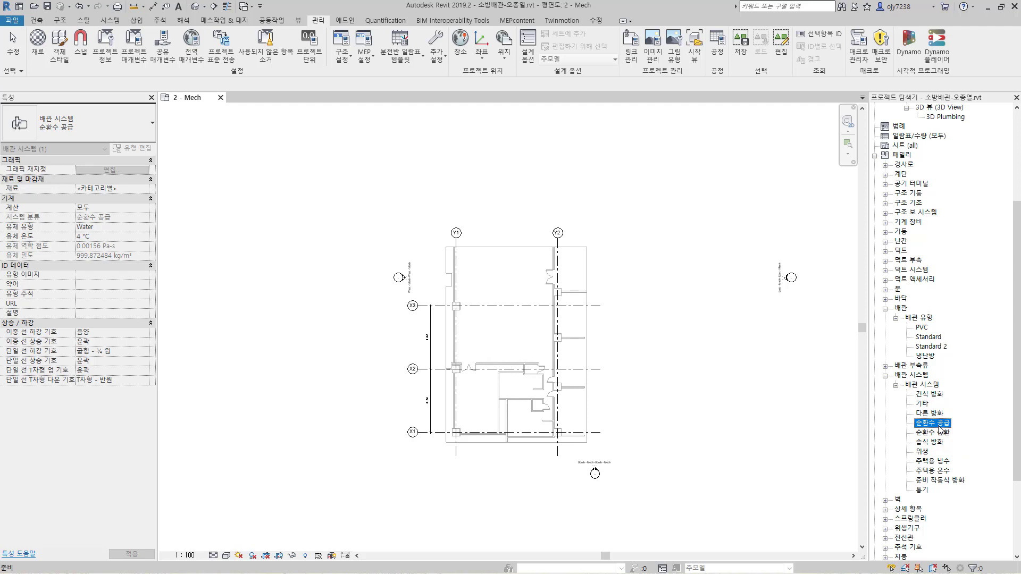
Examine the type properties of the piping systems from 순환수 공급 down the list to 통기, one after another.
click(940, 434)
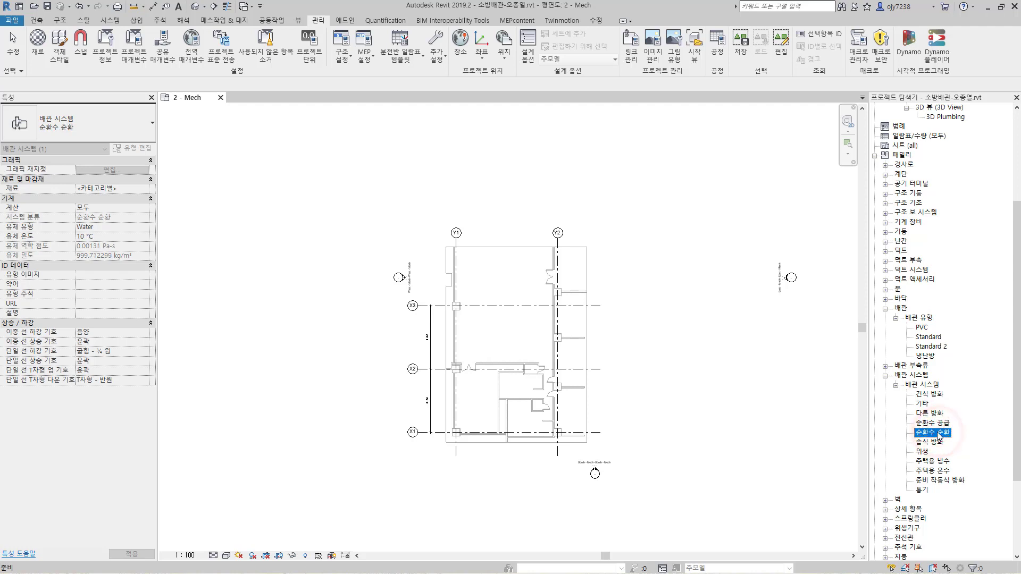
click(940, 424)
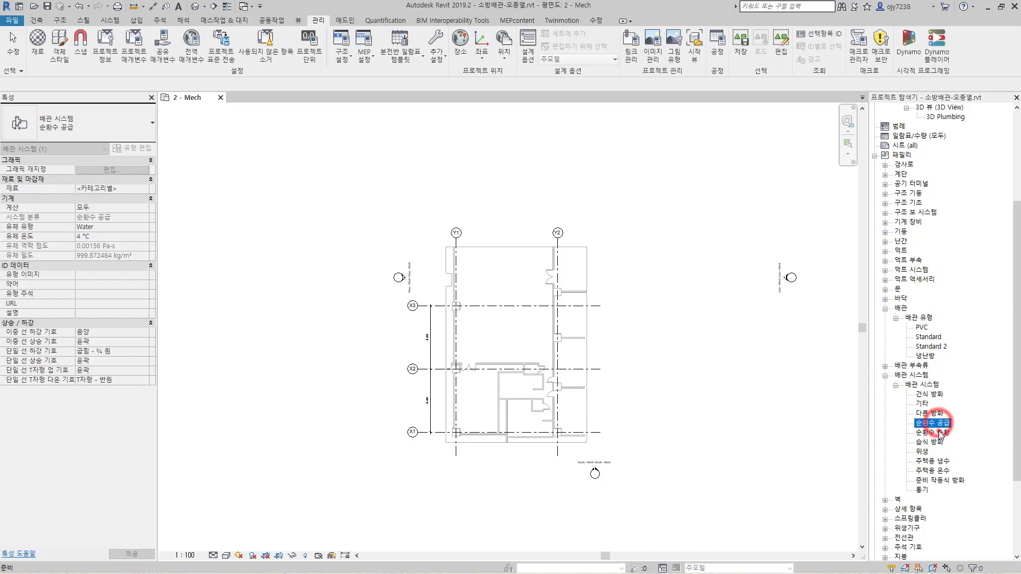
click(940, 433)
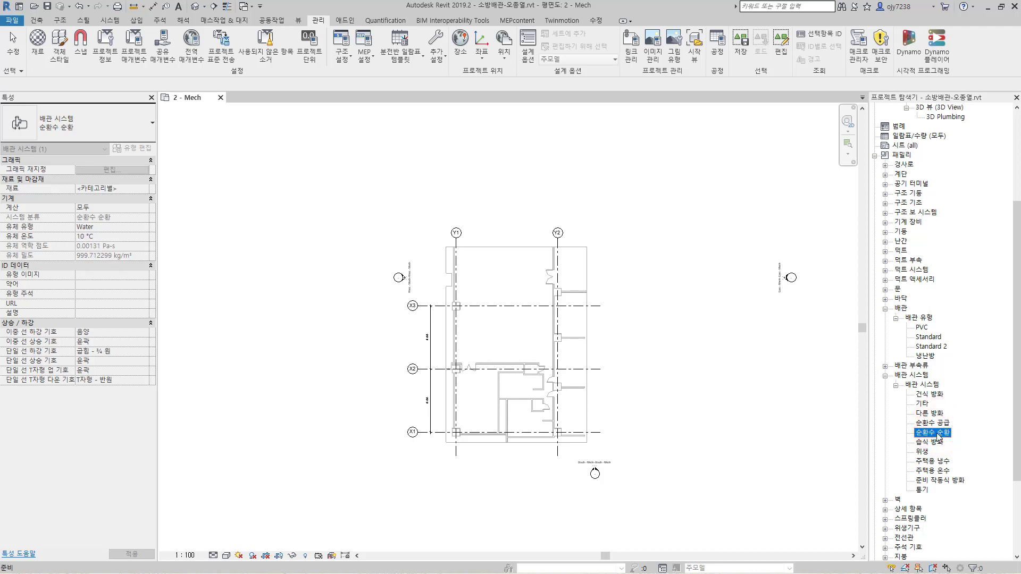
click(934, 444)
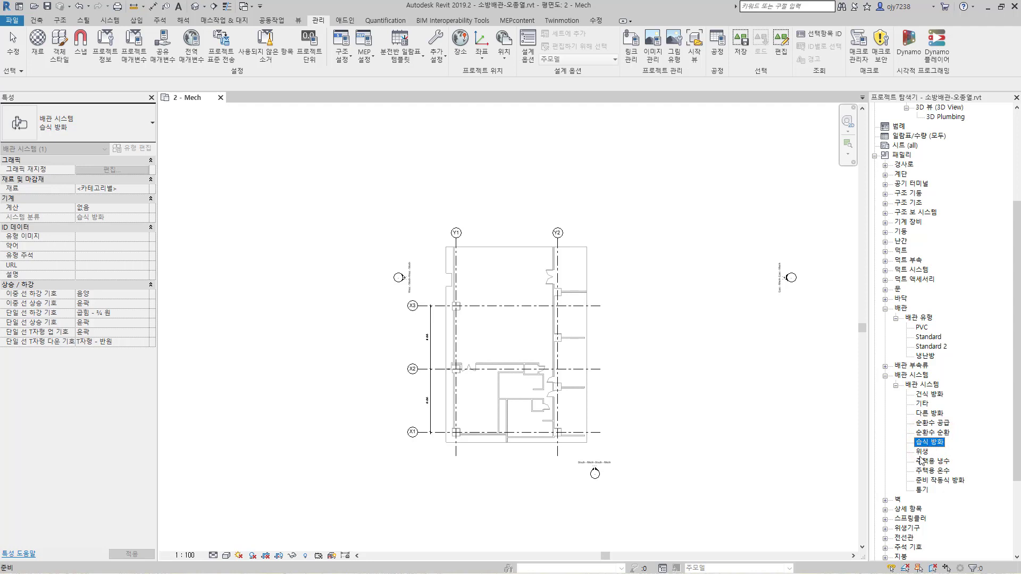
click(925, 452)
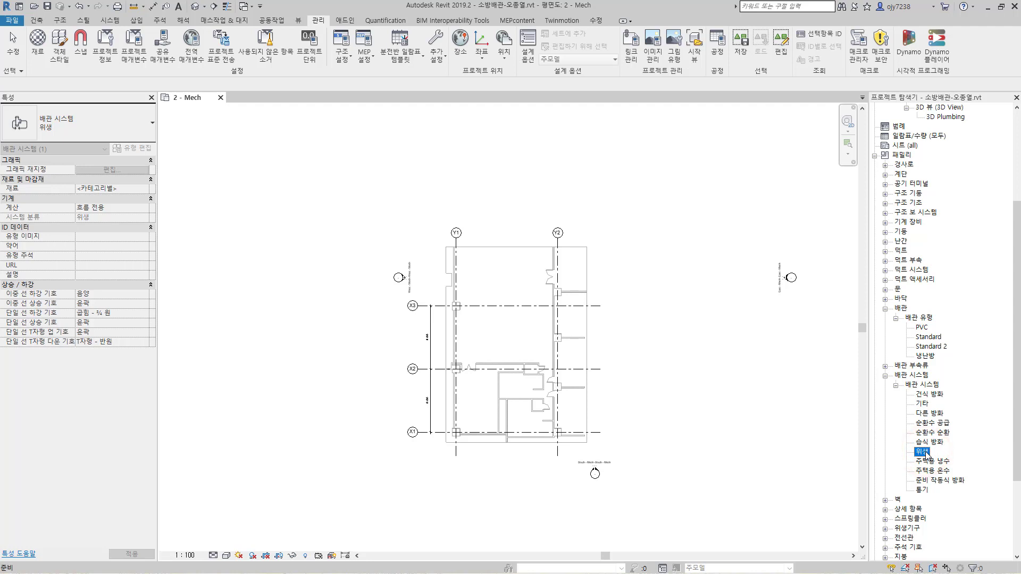
click(932, 462)
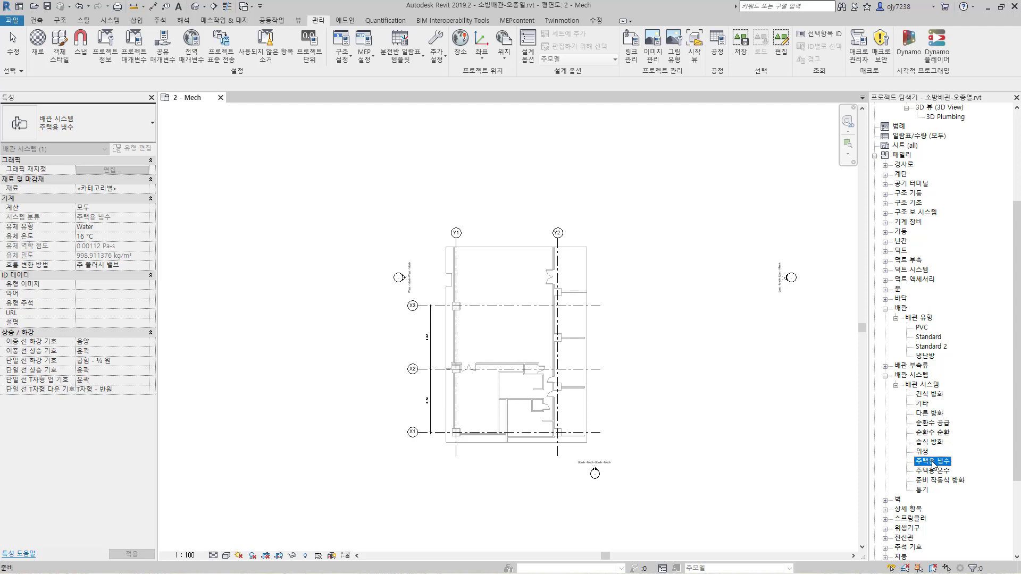
click(937, 471)
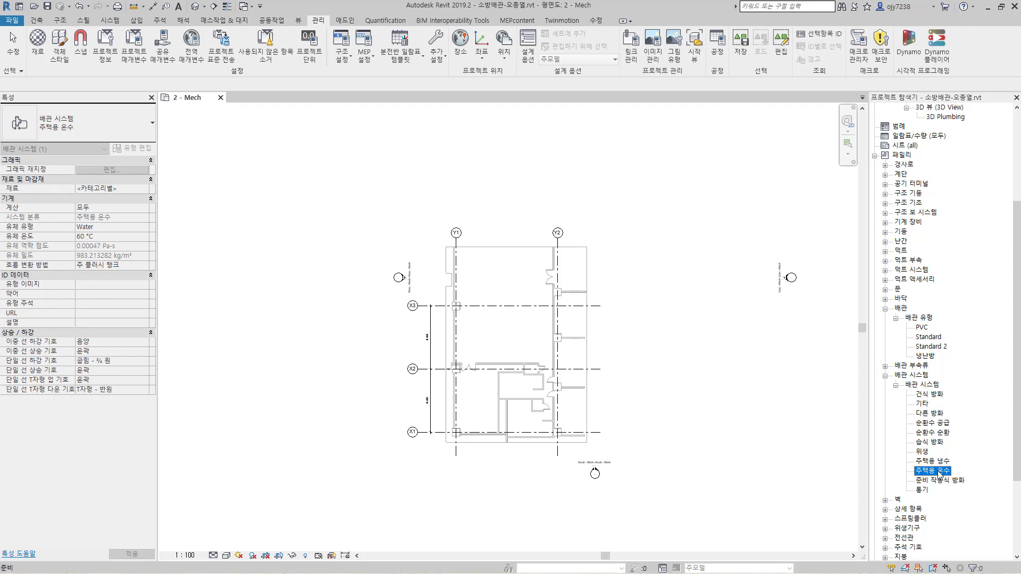
click(942, 482)
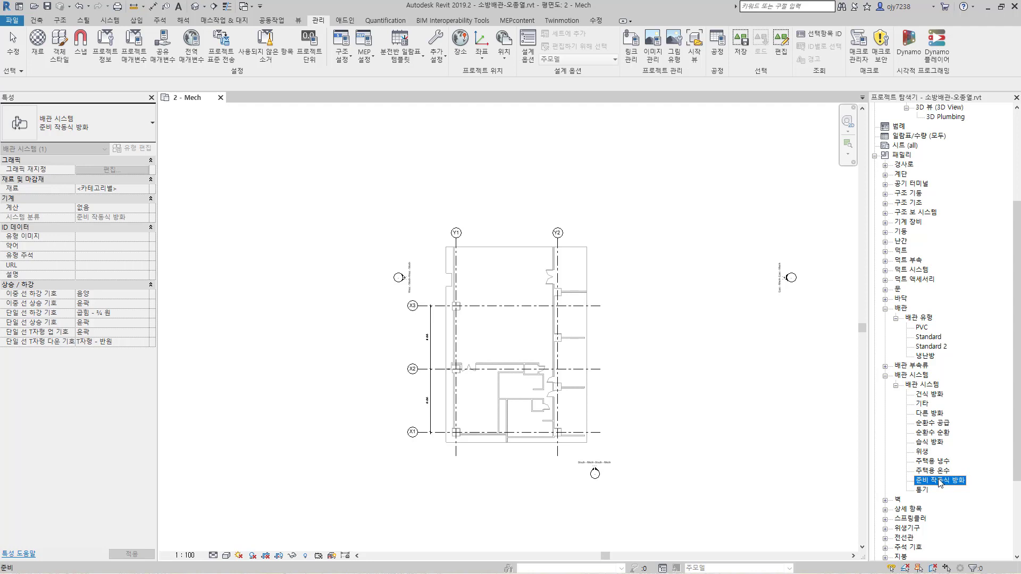
click(924, 492)
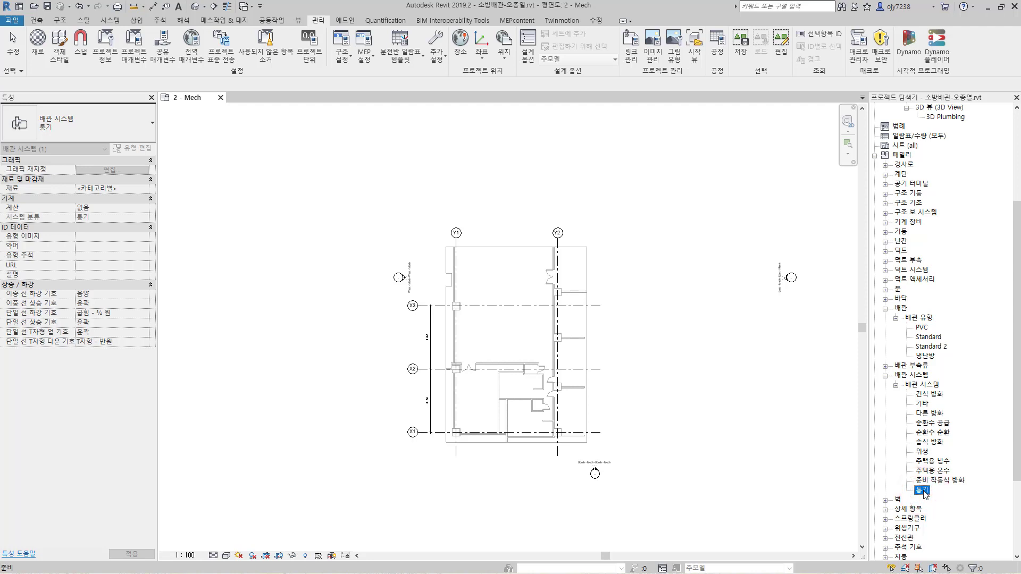
In the graphic overrides of the wet fire protection system type (습식 방화), set the line pattern to solid (솔리드) and the colour to green (녹색).
click(931, 443)
double_click(932, 444)
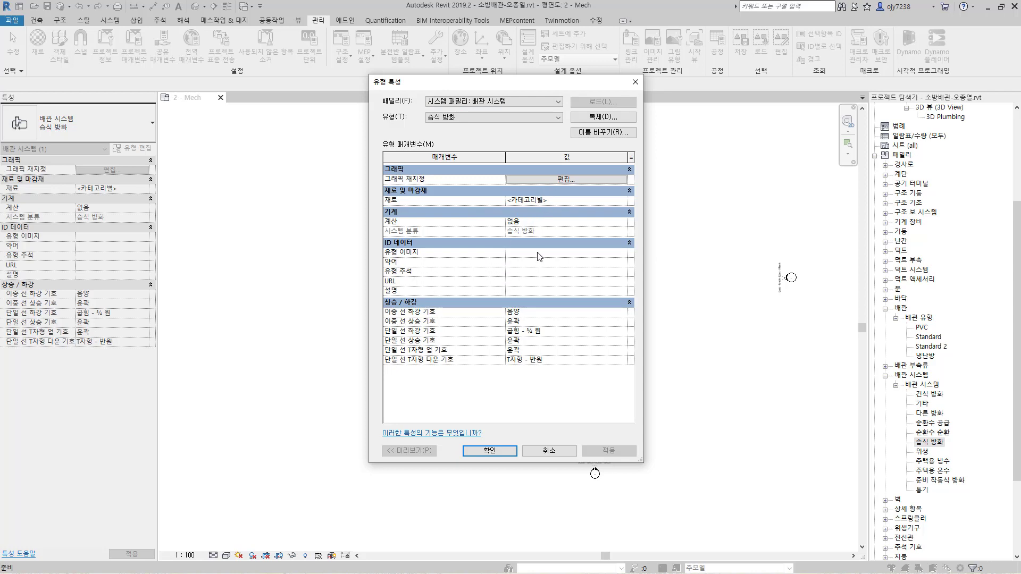
click(551, 180)
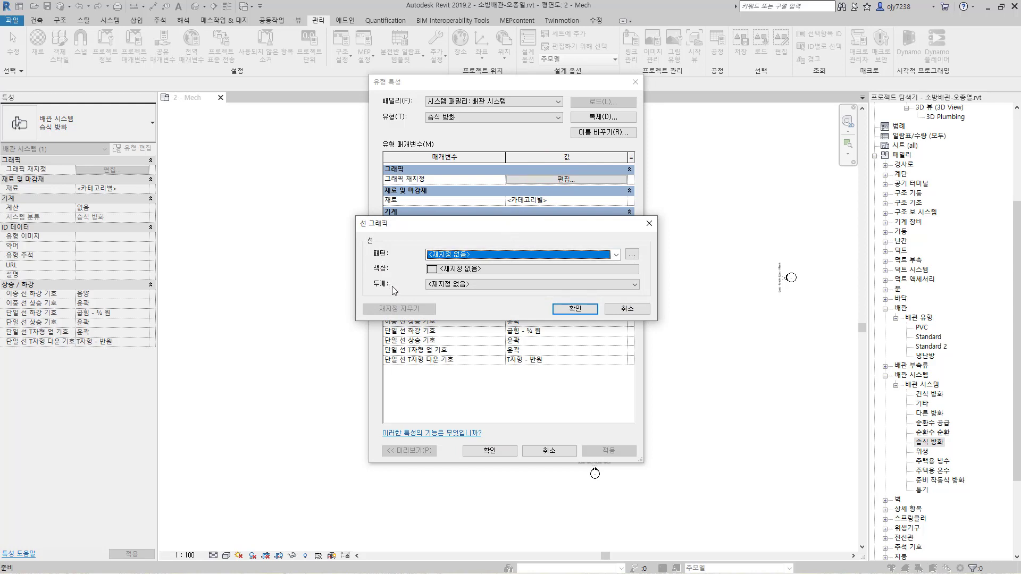
click(616, 255)
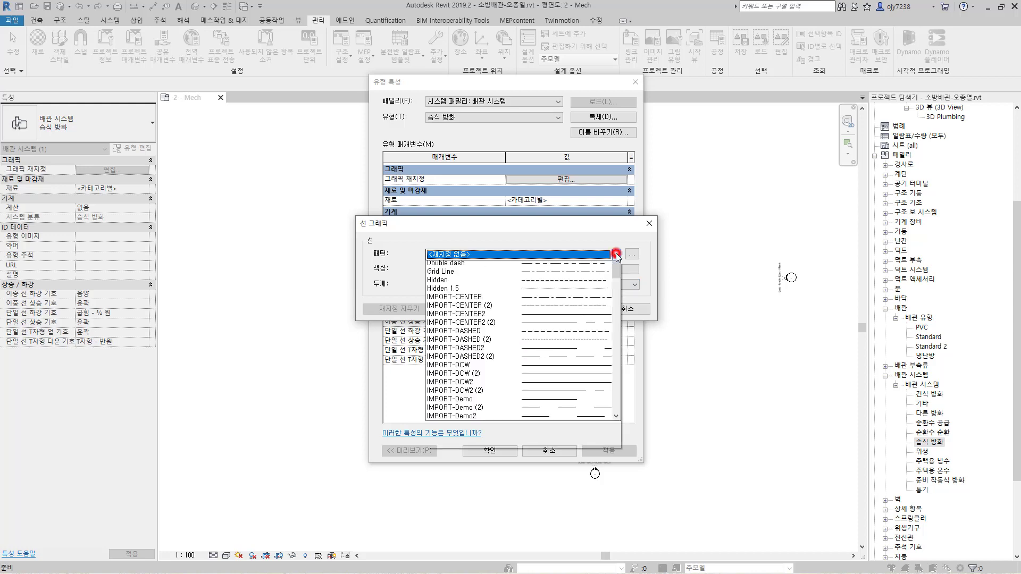
click(465, 276)
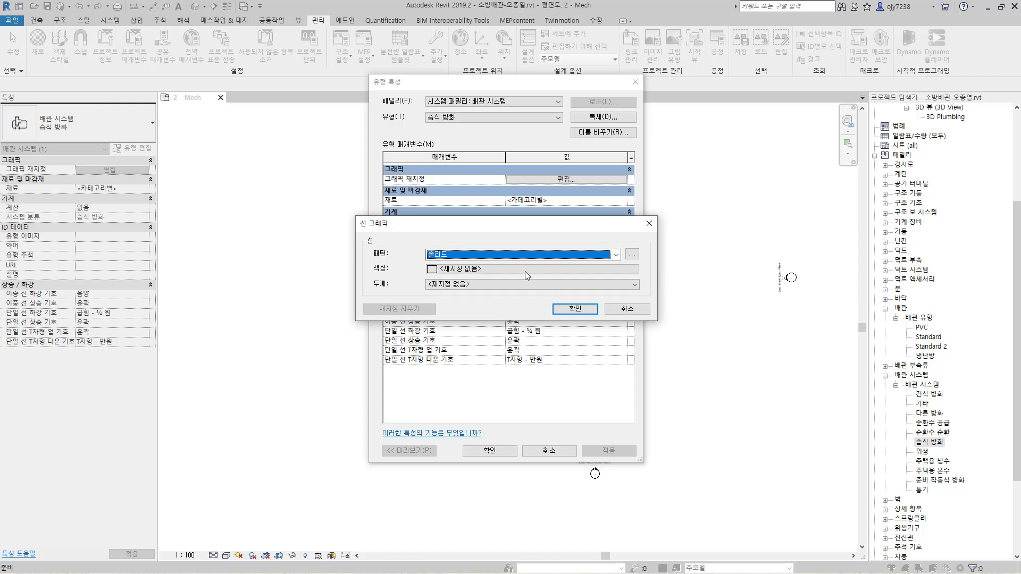
click(494, 269)
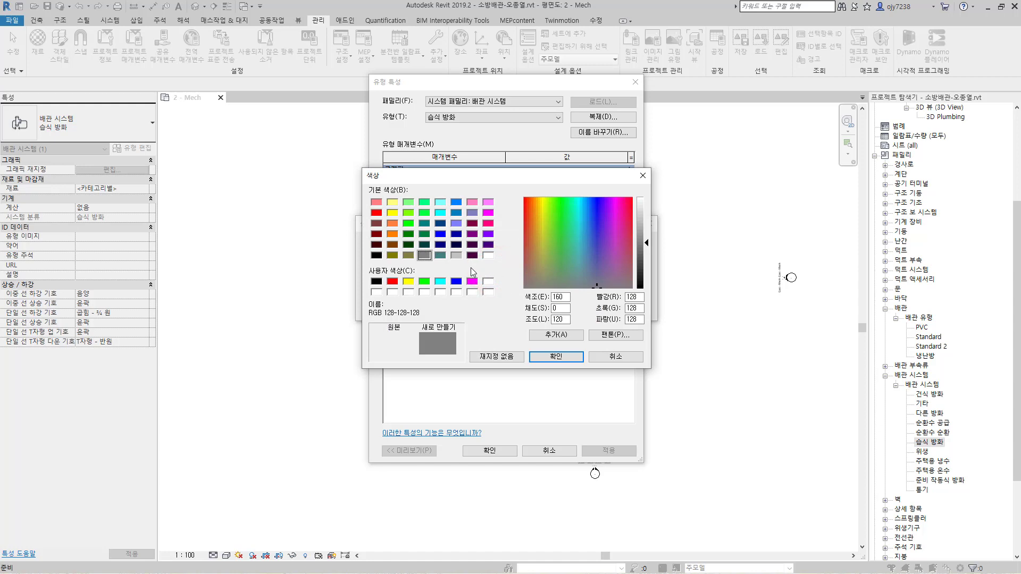
click(425, 281)
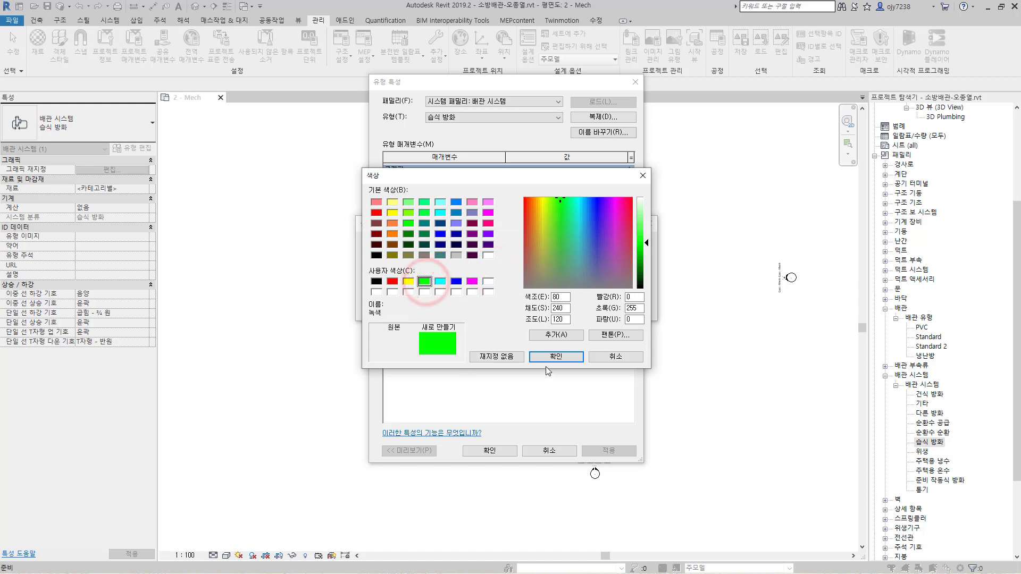
click(556, 356)
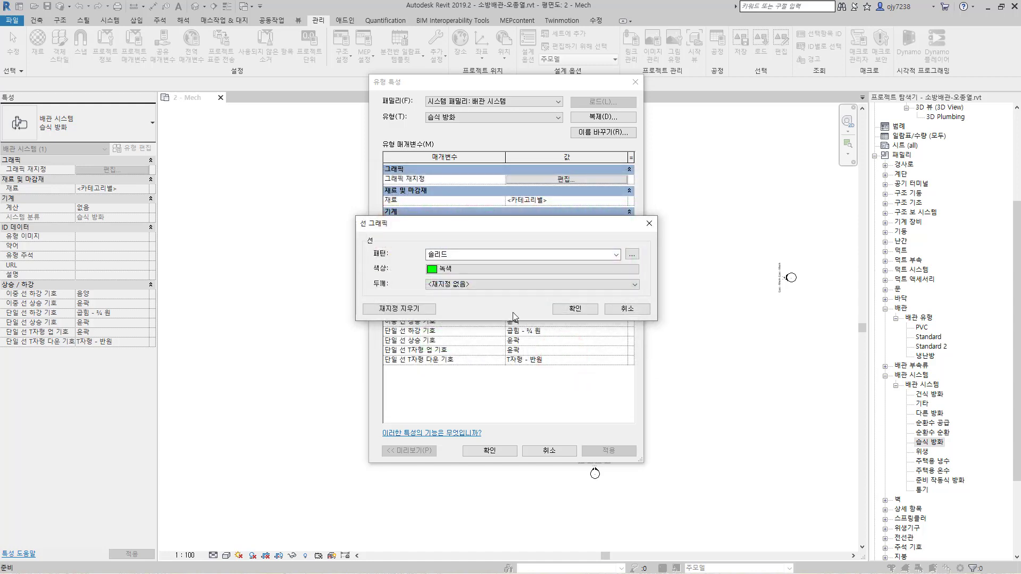
Set the line weight (두께) of the 습식 방화 graphic override to 4 and accept the line graphics.
click(448, 284)
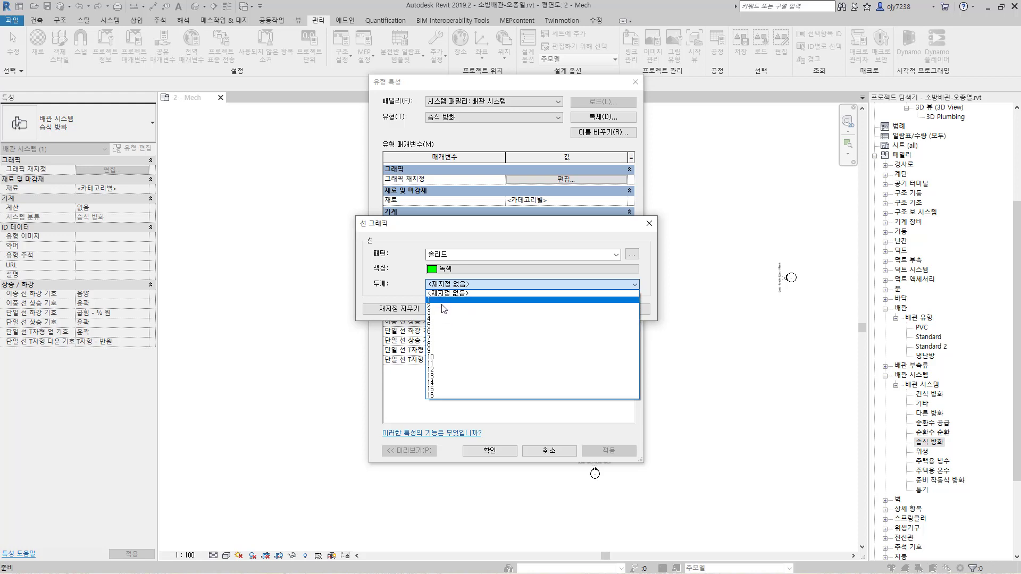
click(515, 294)
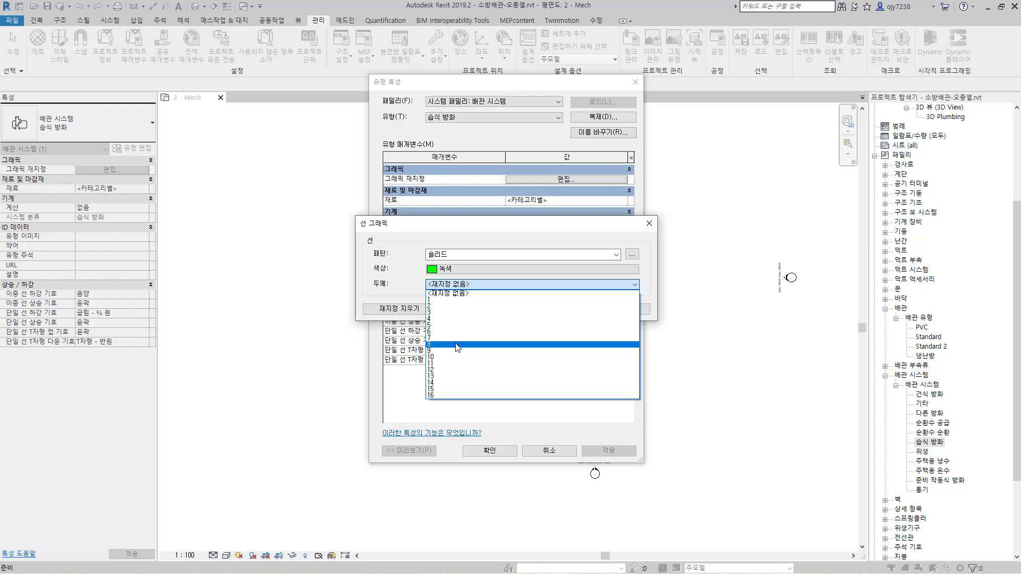
click(436, 319)
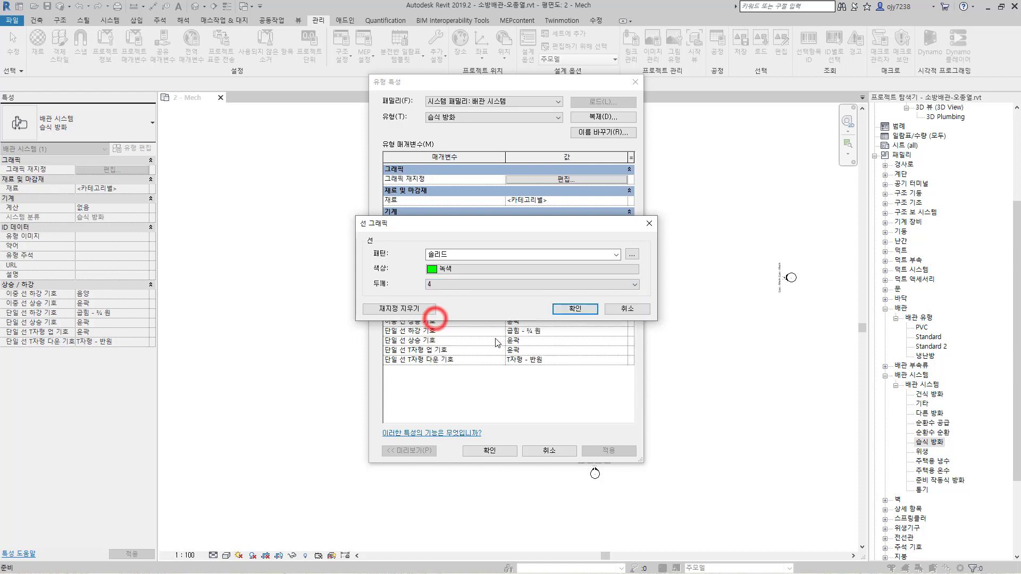
click(566, 309)
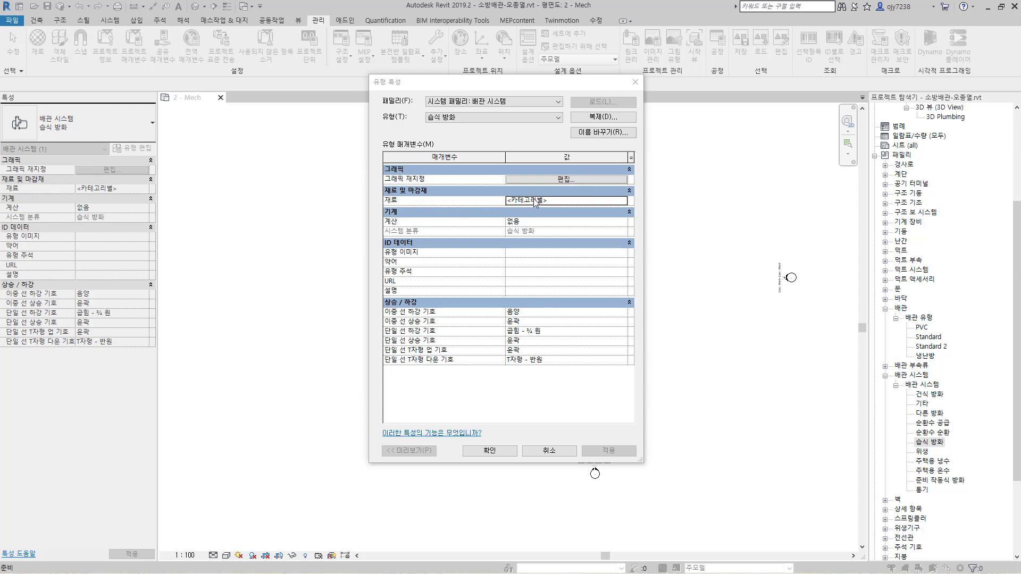
For the 습식 방화 system's material, add zinc (아연) from the metals (금속) category of the AEC material library to the project materials.
click(557, 205)
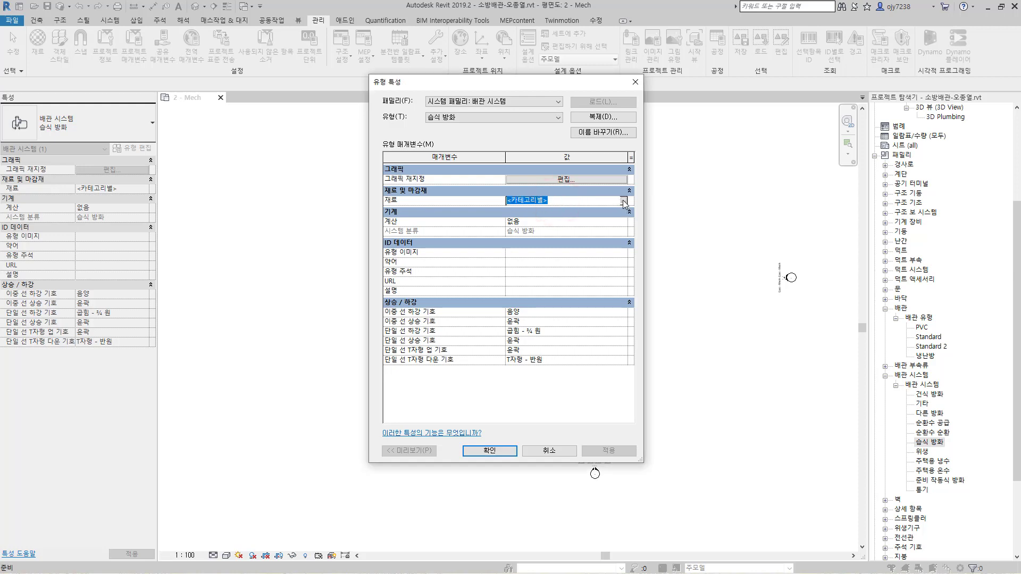
click(624, 201)
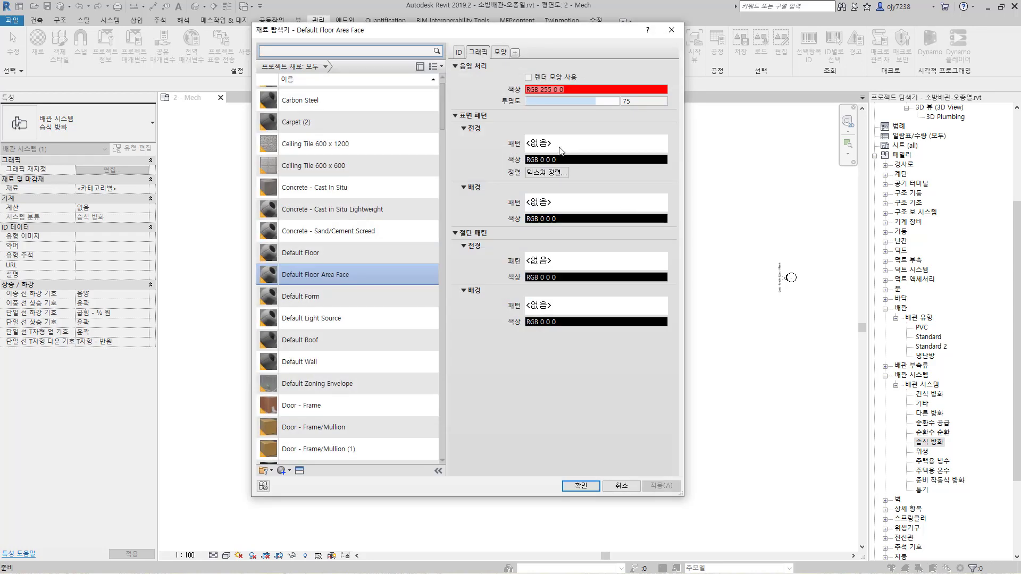
scroll(413, 83, up, 1)
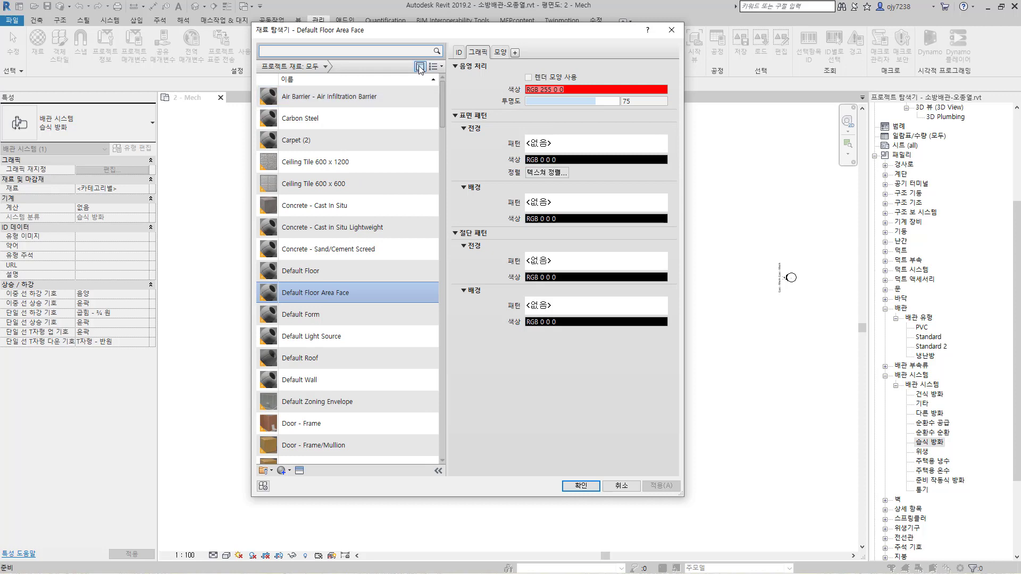
click(420, 66)
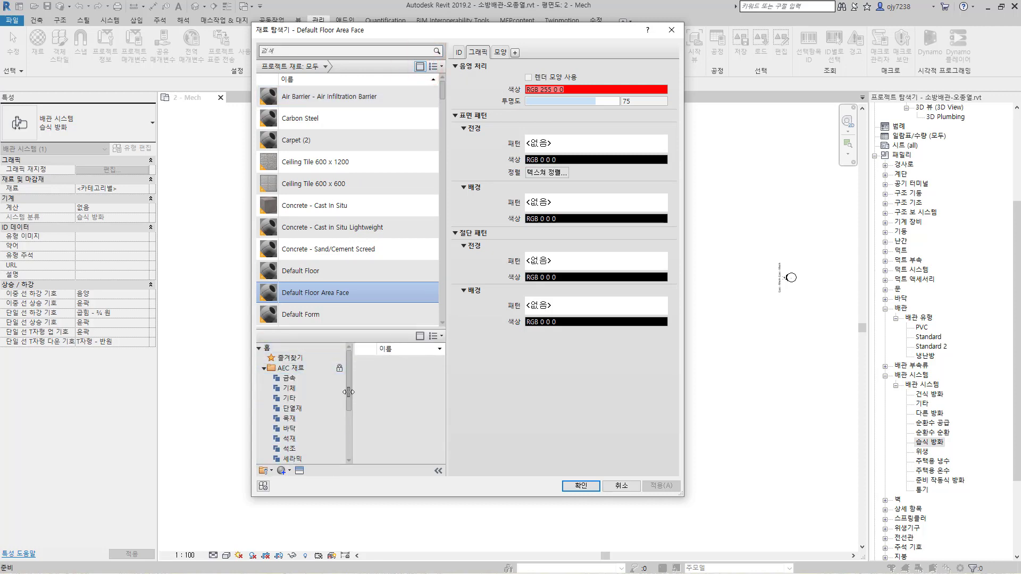
click(290, 378)
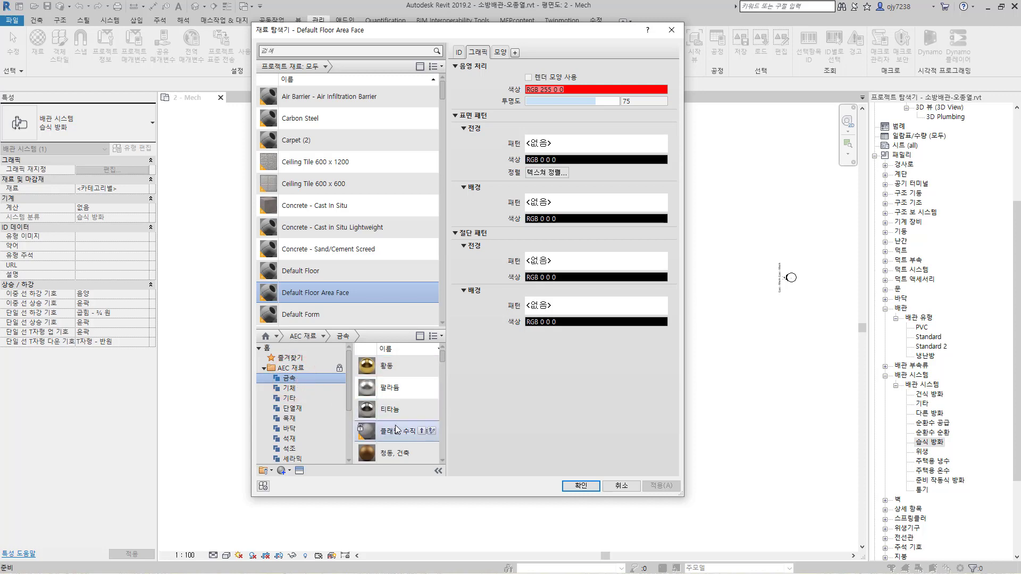
scroll(395, 383, down, 3)
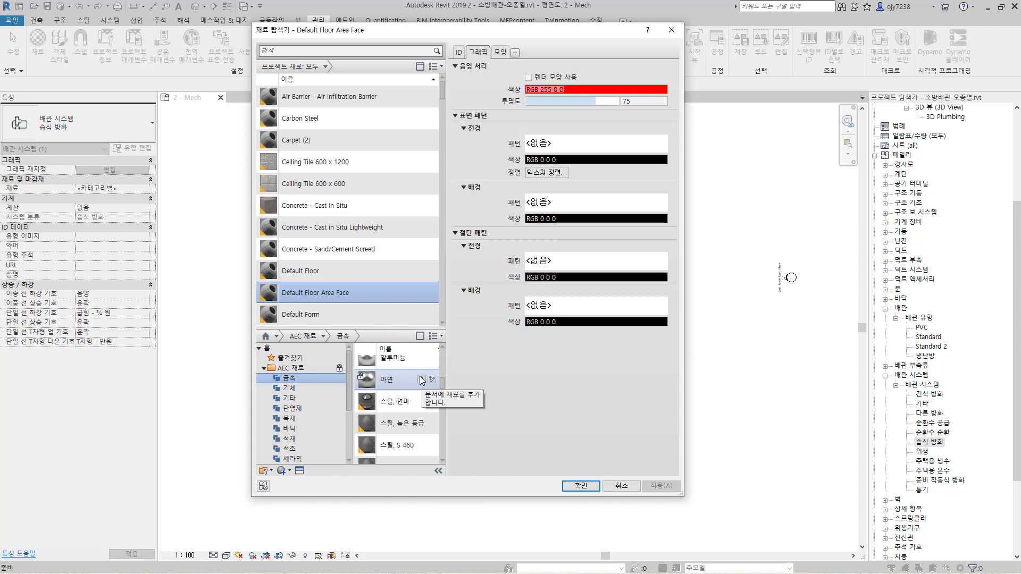
click(422, 380)
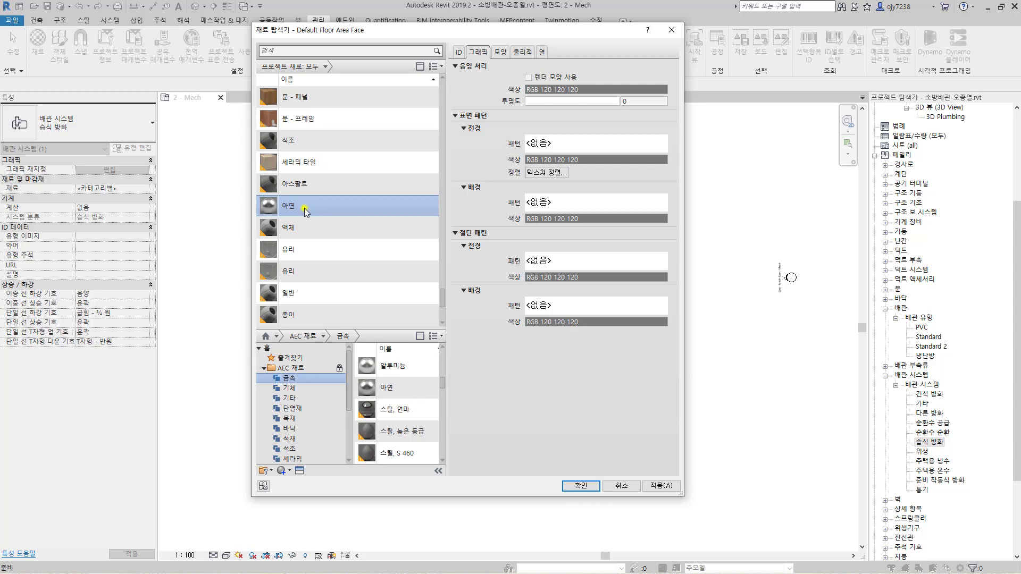
Rename the added zinc material (아연) to 백관, and extend its name with a prefix to 00 백관.
right_click(305, 208)
click(337, 237)
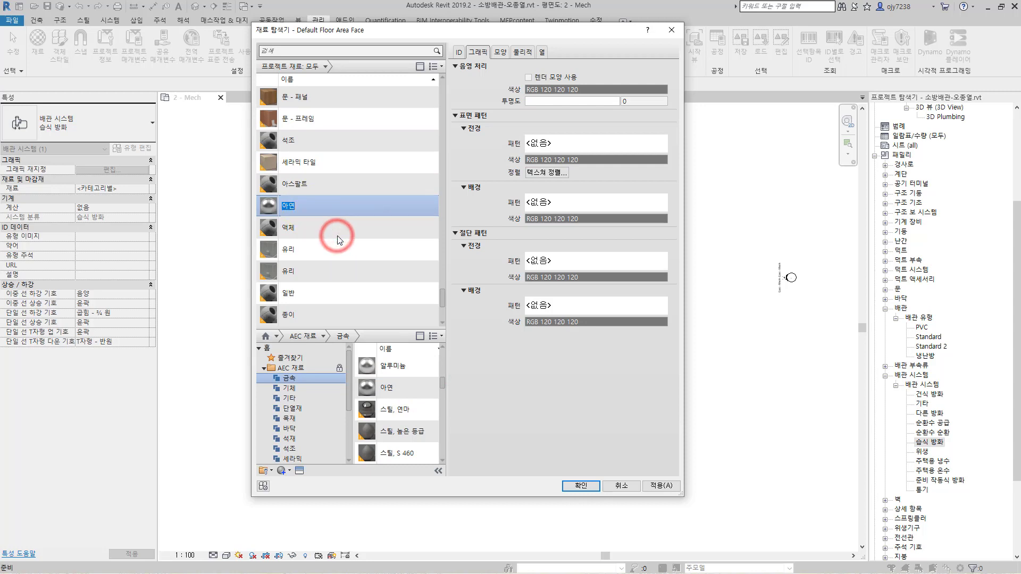
text(ㅂㅐㄱㄱ)
key(Return)
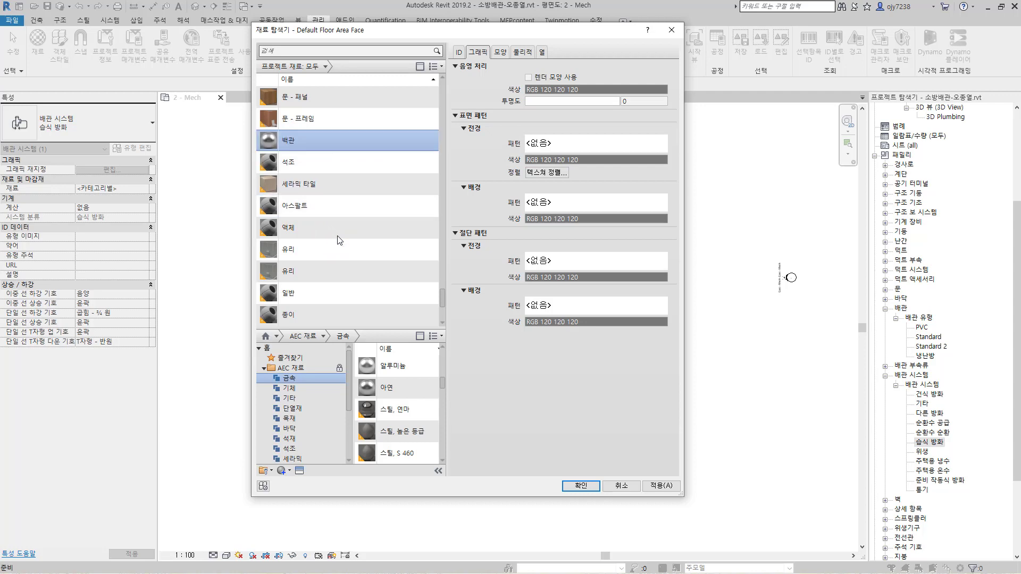
right_click(304, 143)
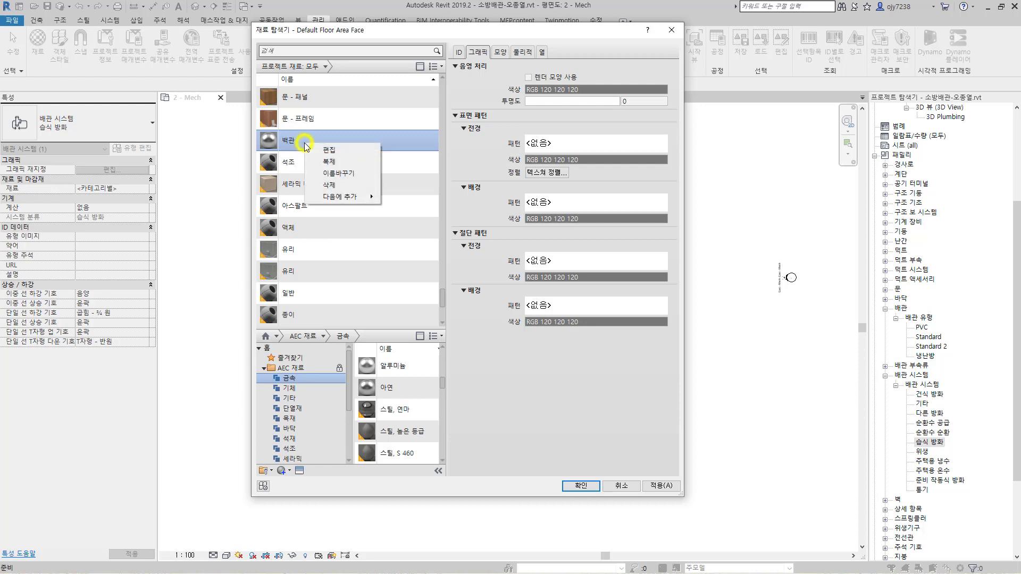
click(335, 175)
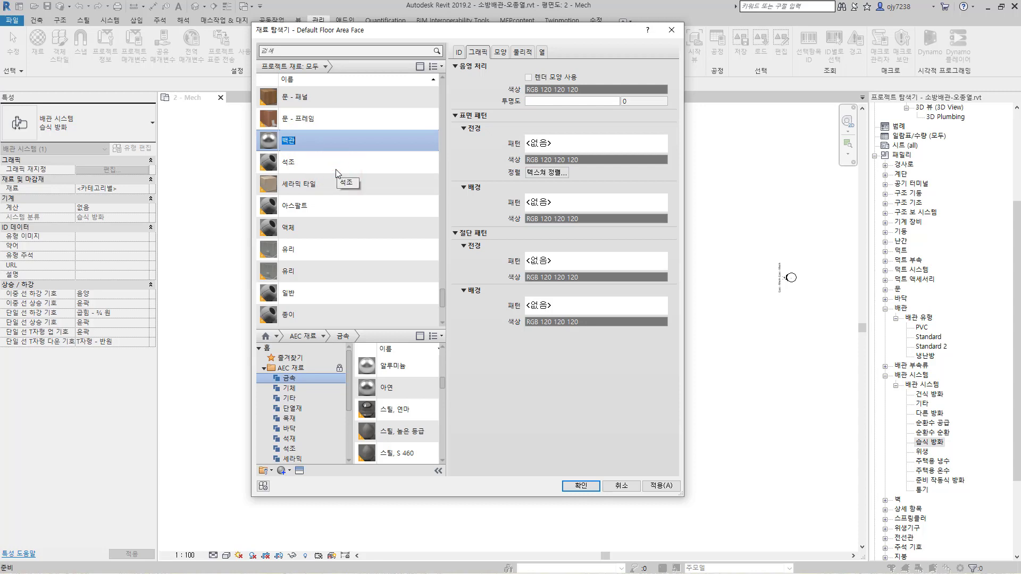
text(00)
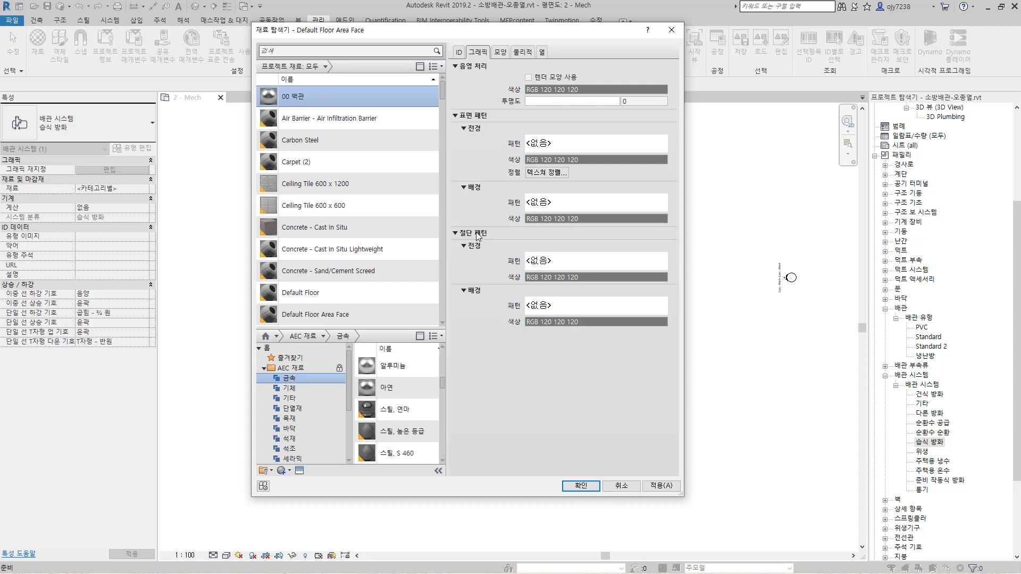
Set the surface foreground pattern of the 00 백관 material to solid fill (<솔리드 채우기>).
click(540, 144)
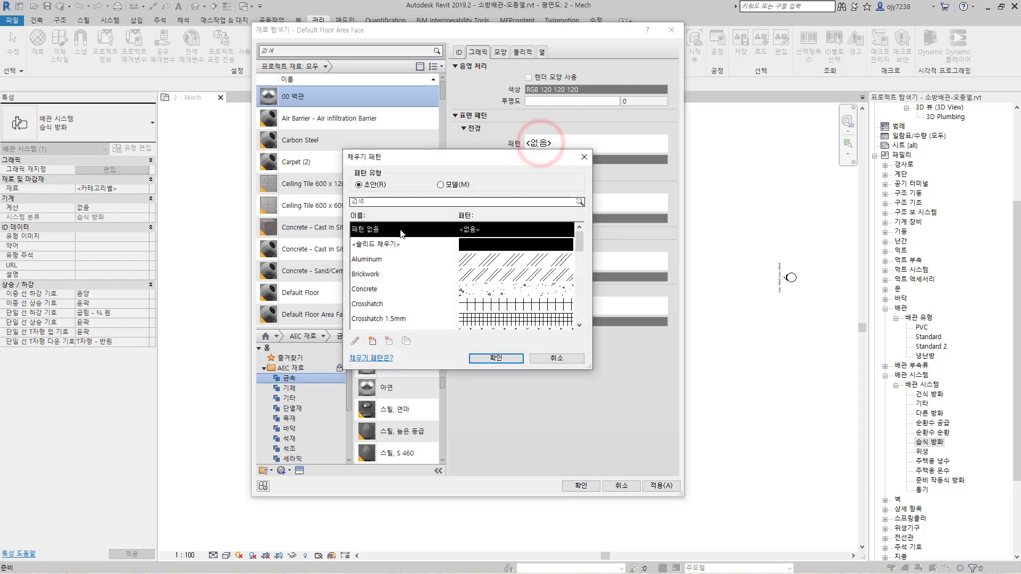
click(378, 243)
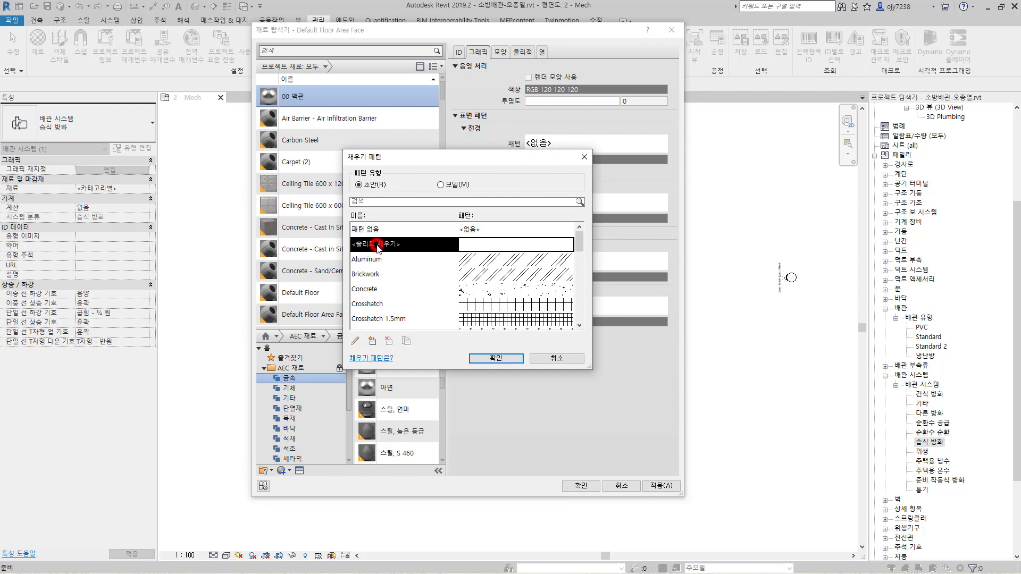
click(503, 360)
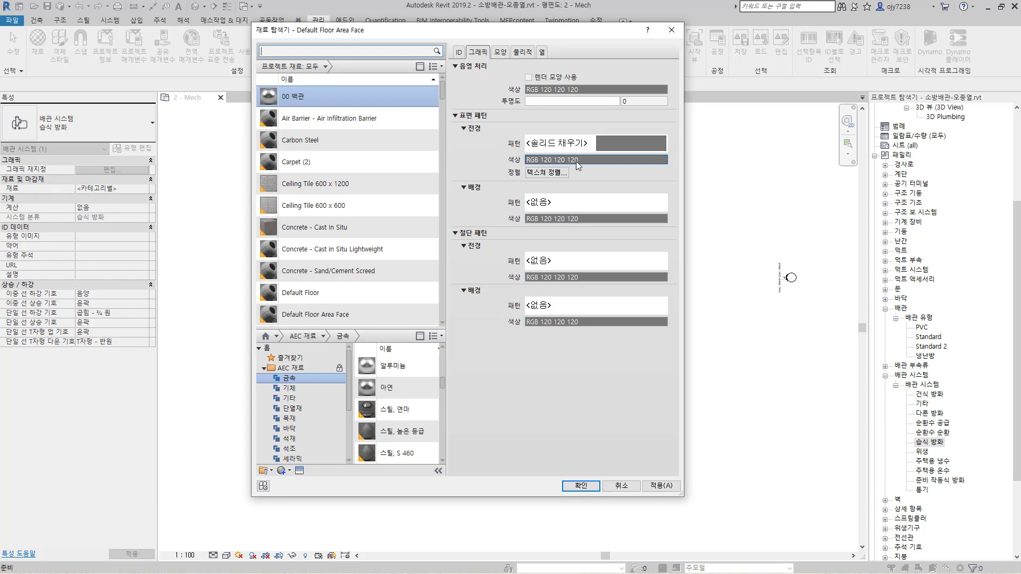
Set the surface background pattern of the 00 백관 material to solid fill (<솔리드 채우기>).
click(555, 201)
click(408, 244)
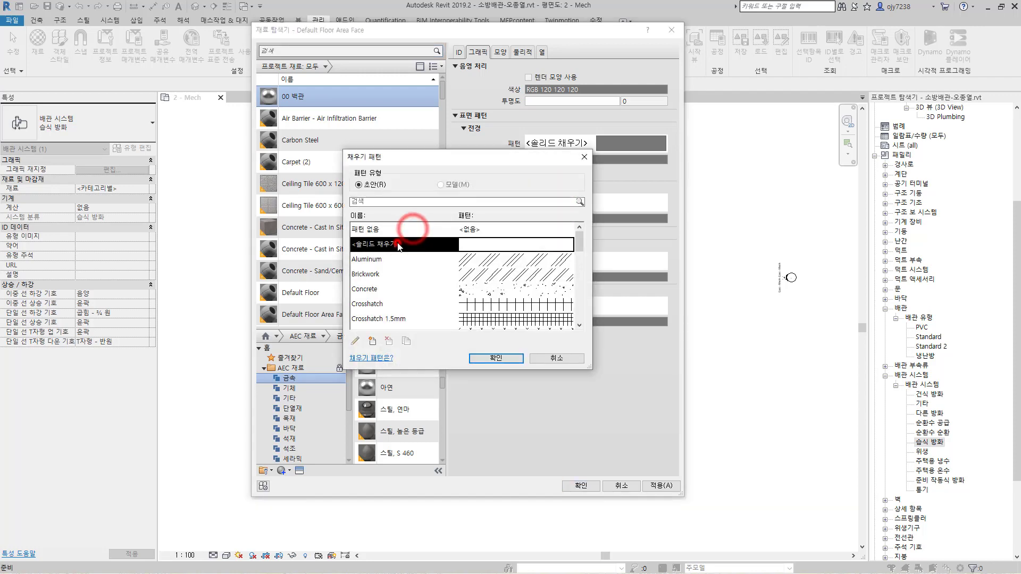
click(511, 357)
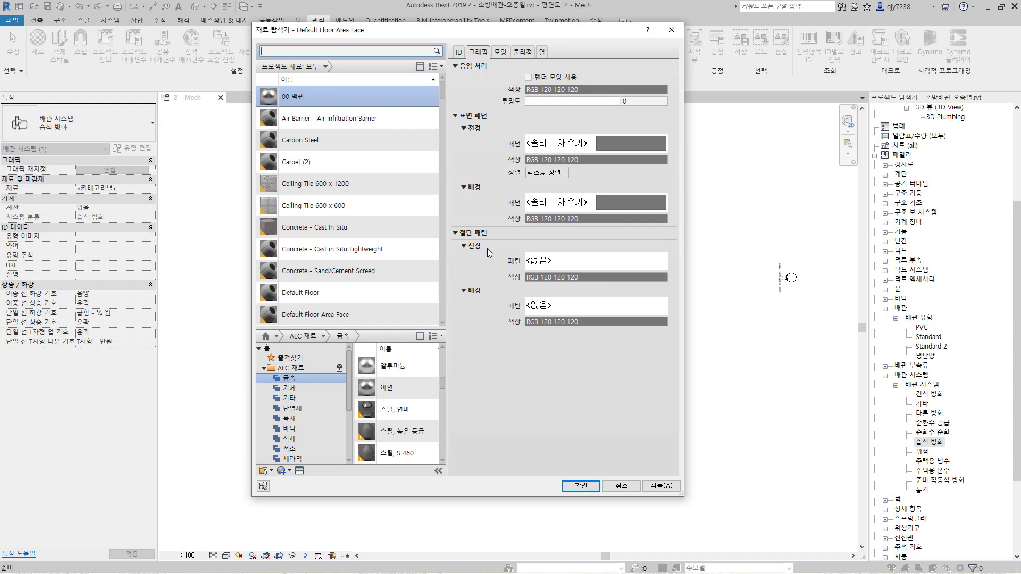
Set both the foreground and background cut patterns of the 00 백관 material to solid fill (<솔리드 채우기>).
click(555, 264)
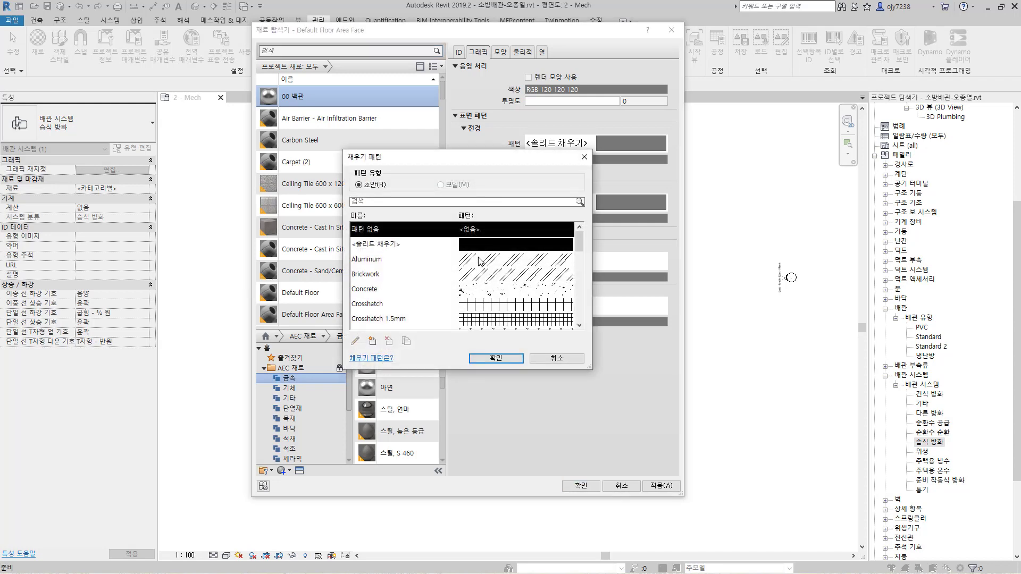
click(390, 244)
click(497, 358)
click(552, 307)
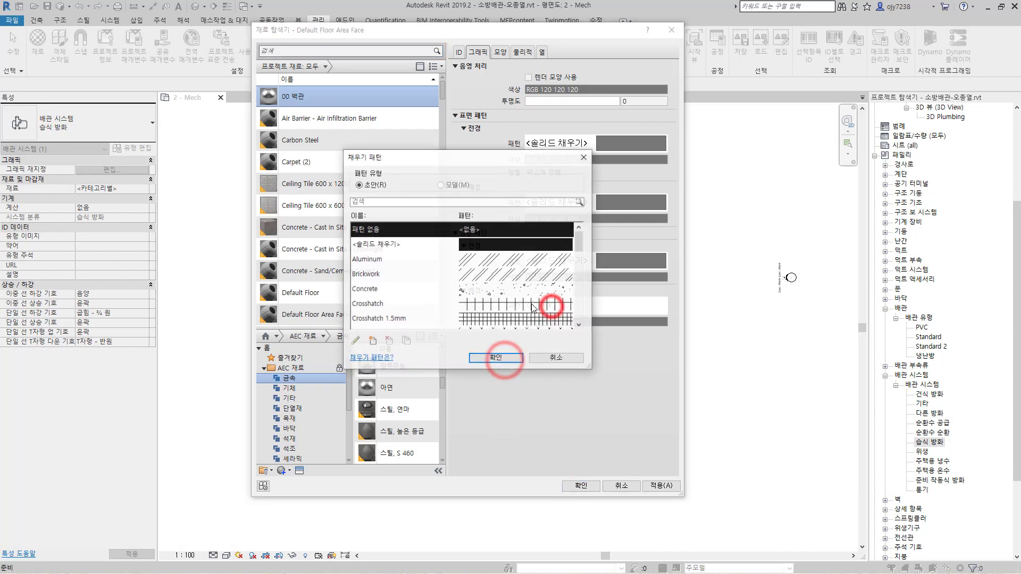
click(384, 246)
click(495, 359)
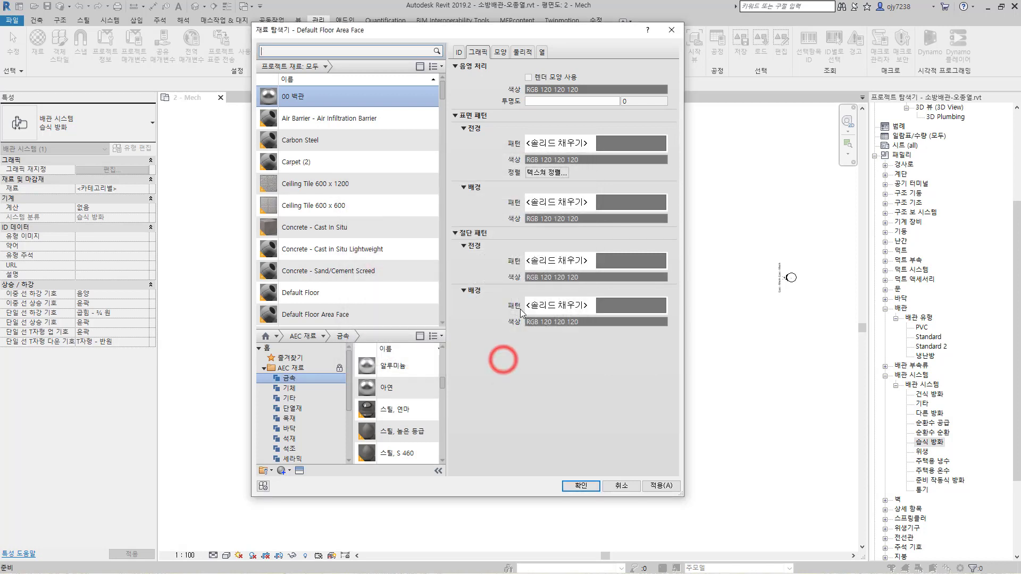
Enable the render appearance for 00 백관's shading, review its appearance, physical and thermal properties, and accept the material edits.
click(528, 78)
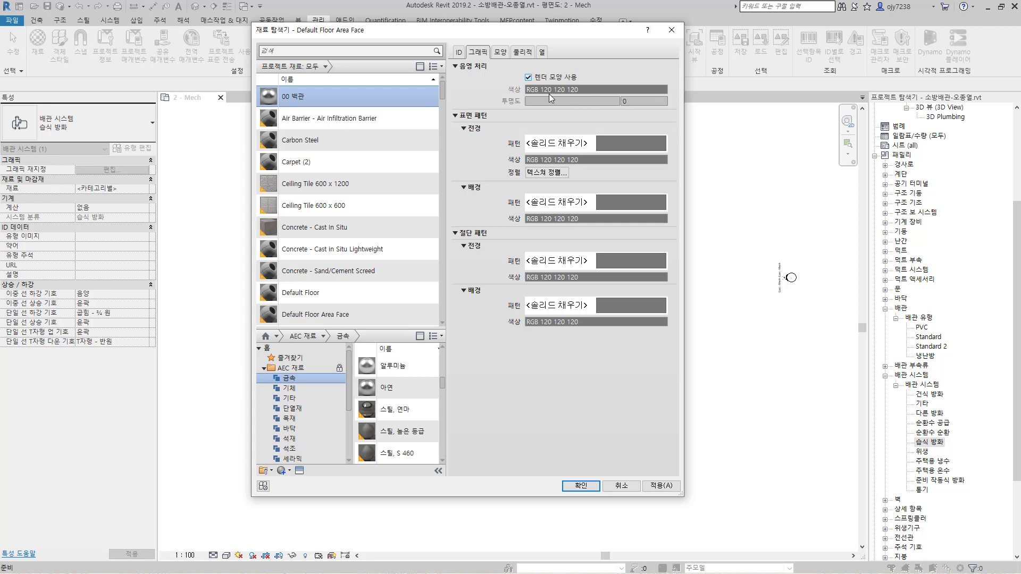
click(504, 54)
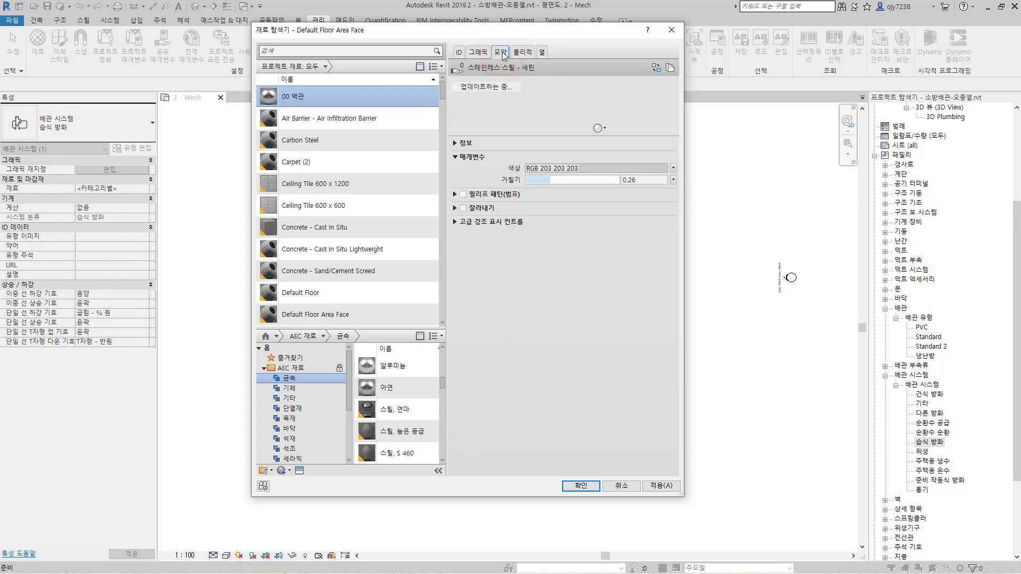
click(521, 52)
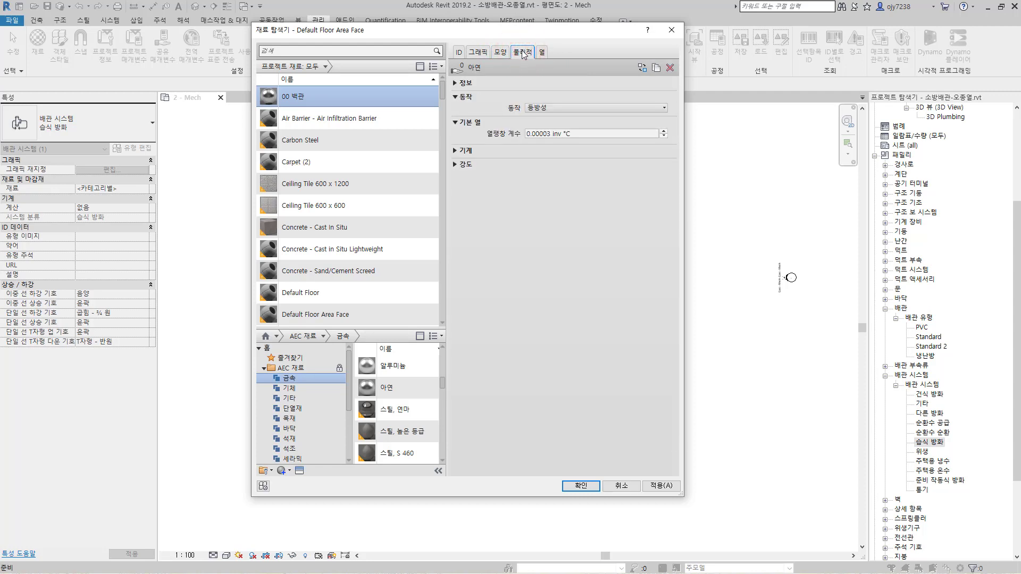
click(542, 53)
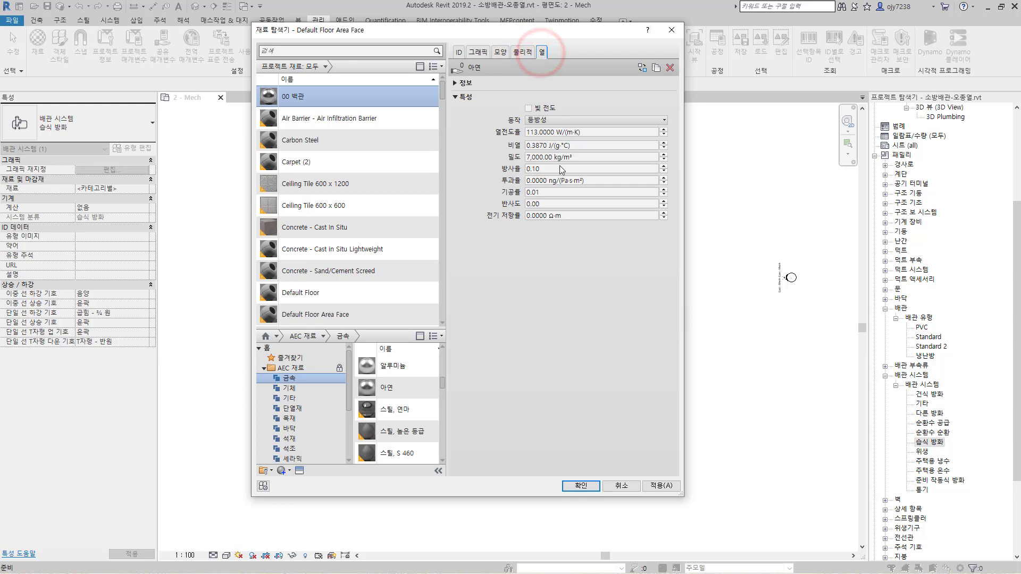
click(529, 194)
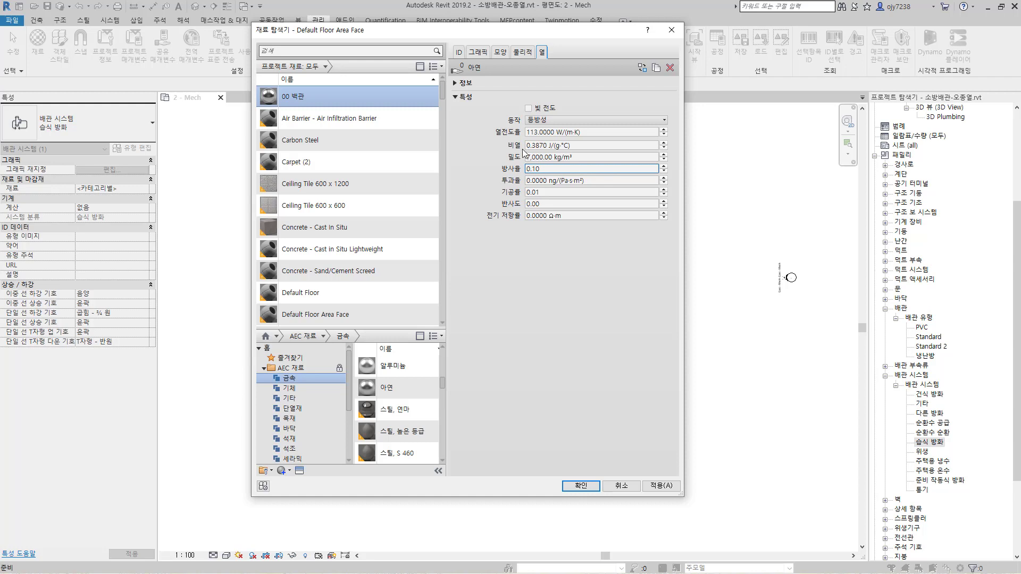
click(479, 52)
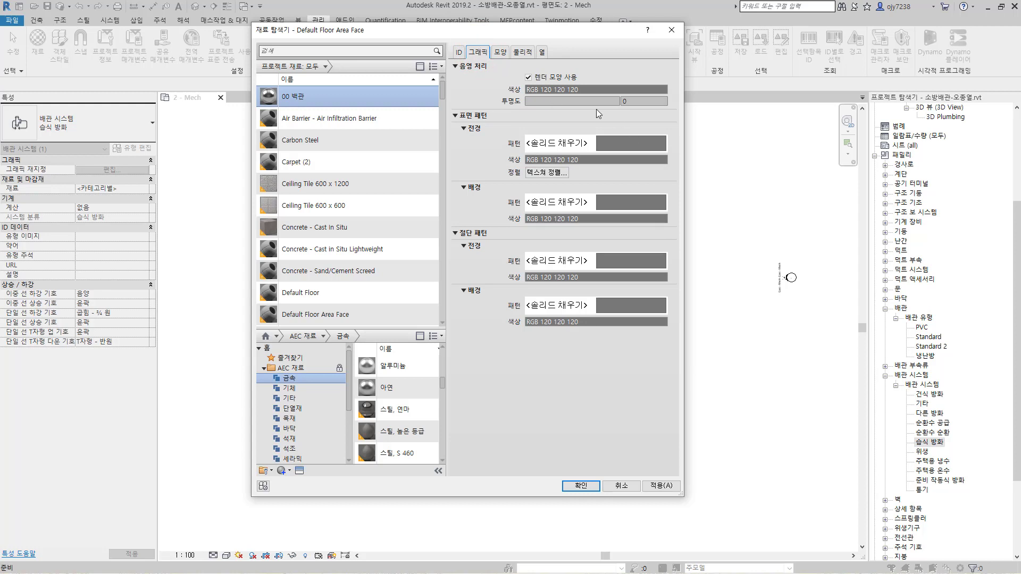
click(661, 485)
click(582, 486)
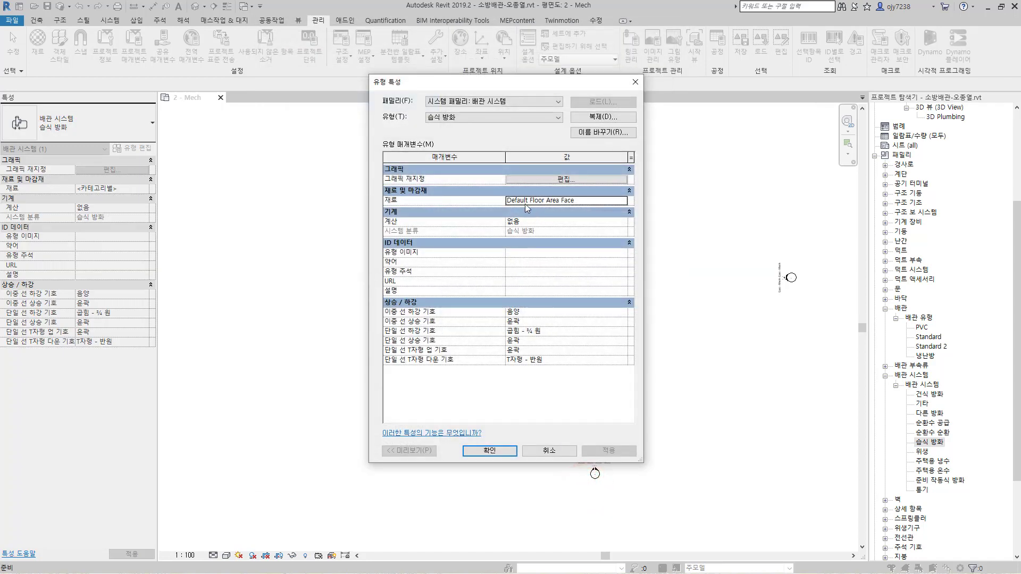
Assign 00 백관 as the material of the 습식 방화 piping system type.
click(585, 206)
click(625, 205)
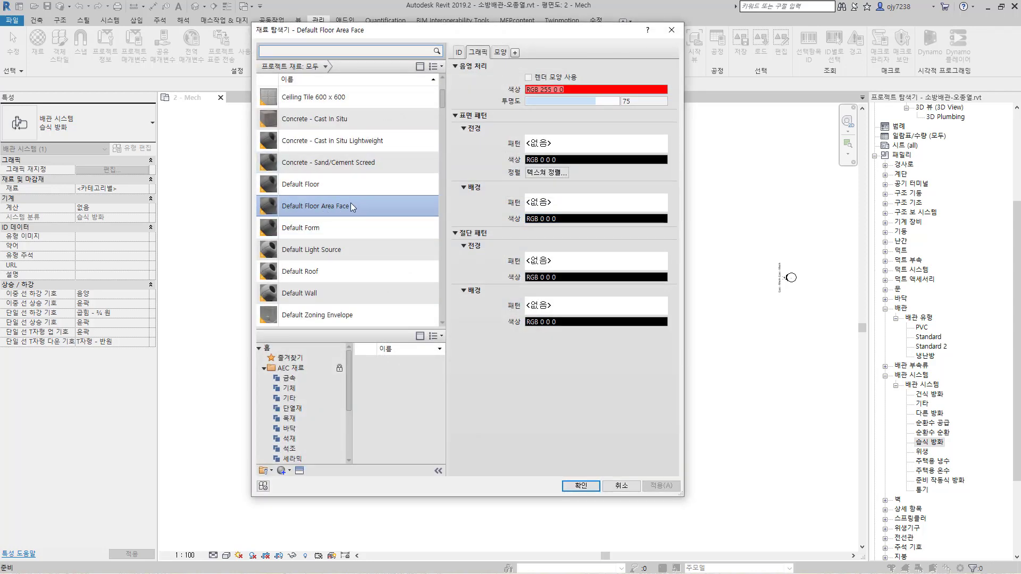
scroll(350, 202, up, 2)
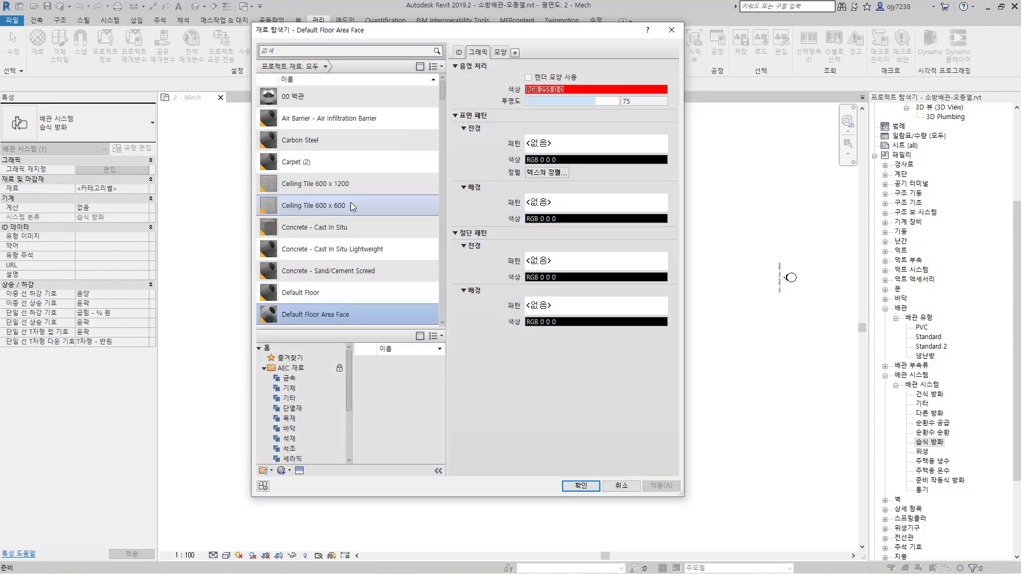
click(303, 97)
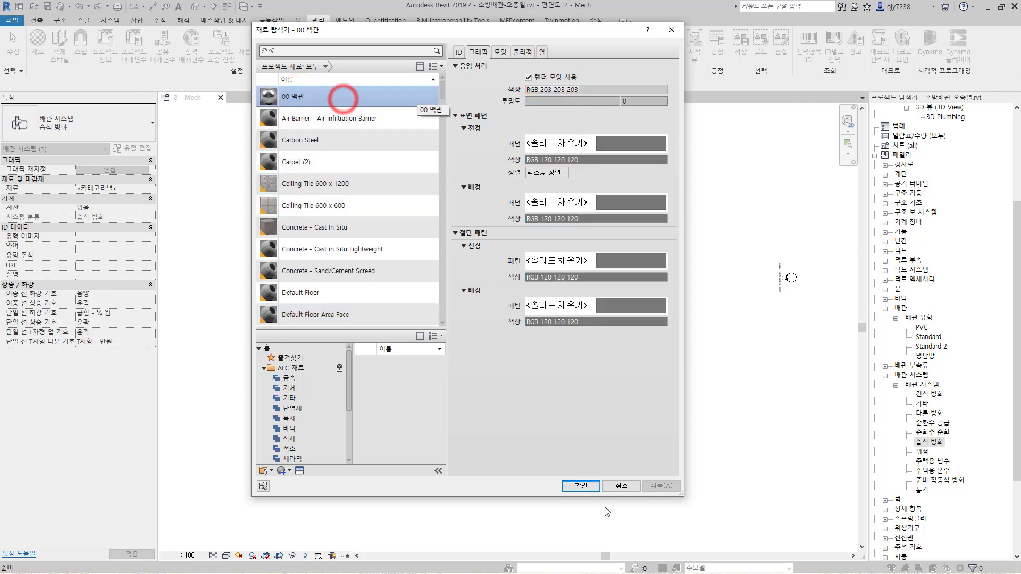
click(591, 485)
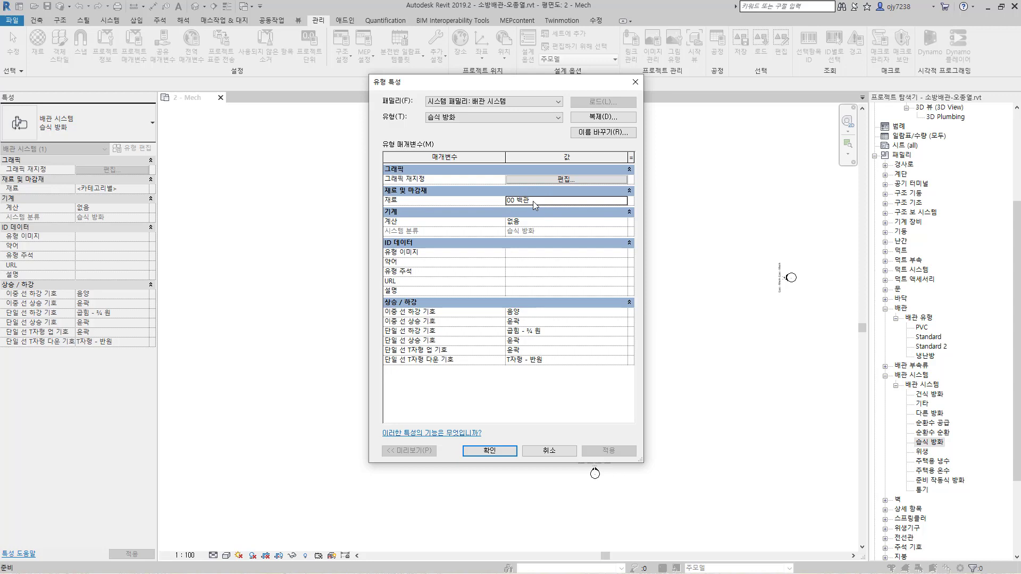
Set the abbreviation (약어) of the 습식 방화 system type to SP and accept its type properties.
click(407, 262)
click(511, 261)
text(네)
key(BackSpace)
text(SP)
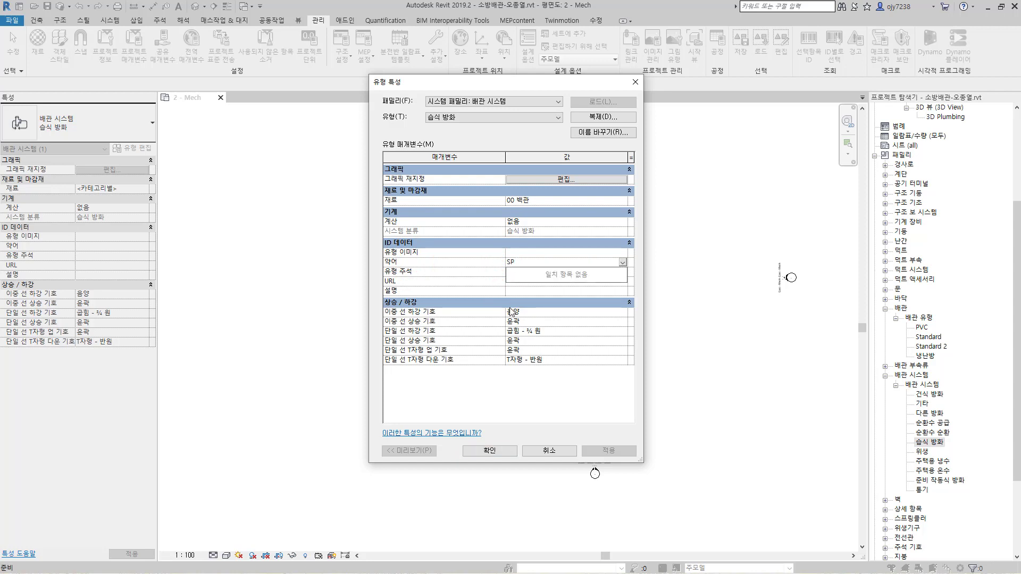
key(Return)
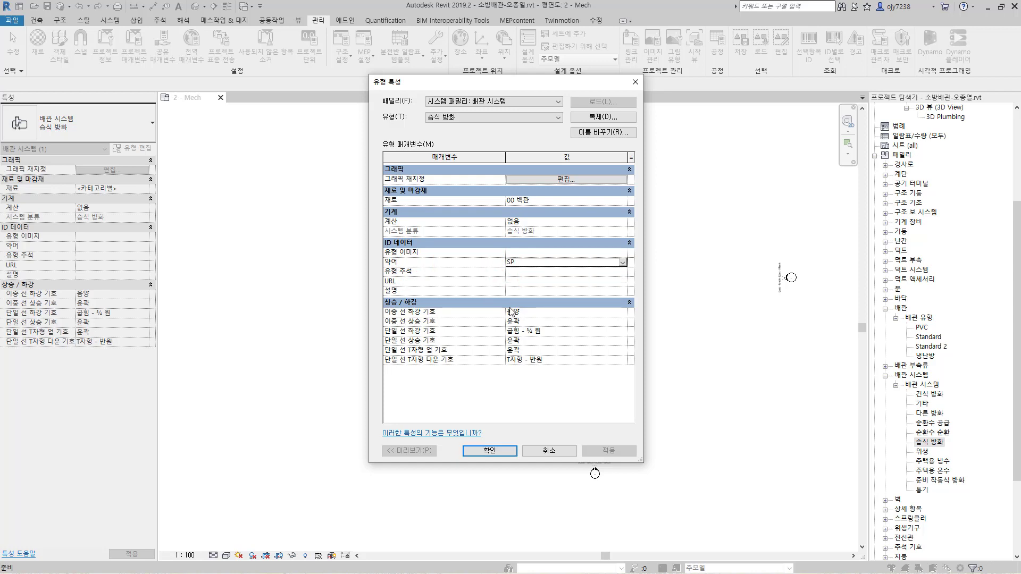
click(490, 452)
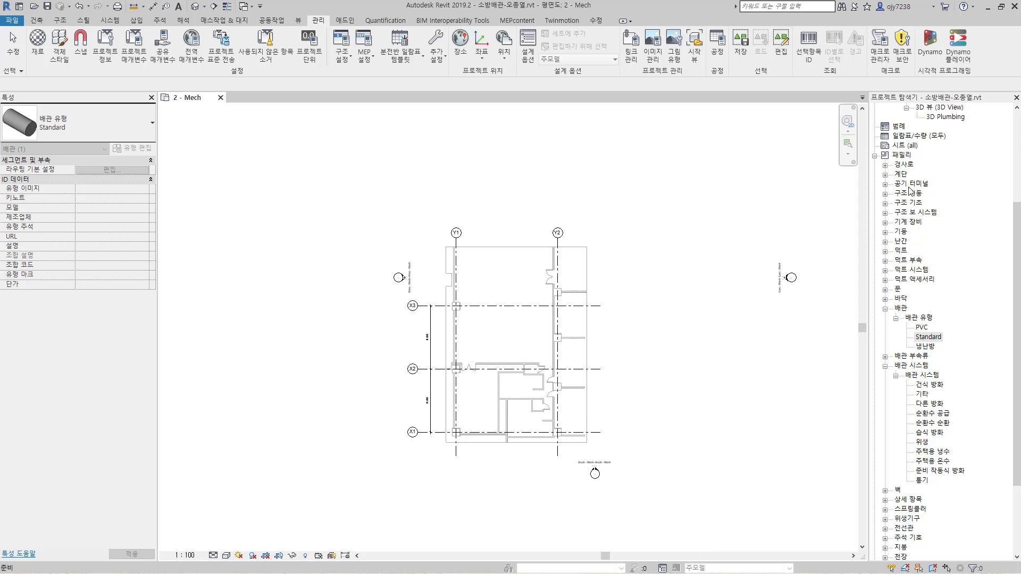
Duplicate the Standard pipe type in the project's piping families (배관 유형).
click(912, 366)
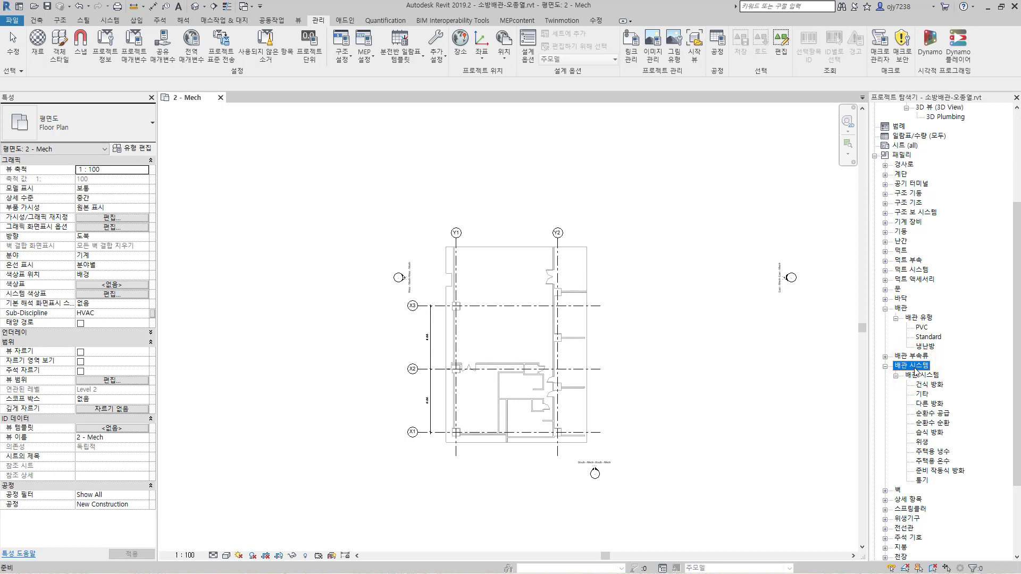
click(900, 309)
click(915, 320)
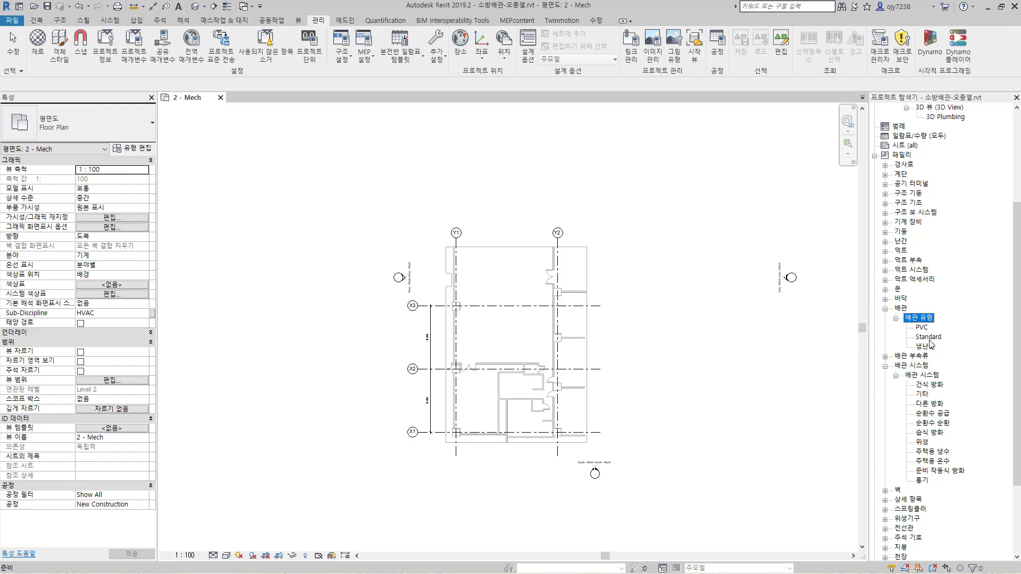
click(933, 338)
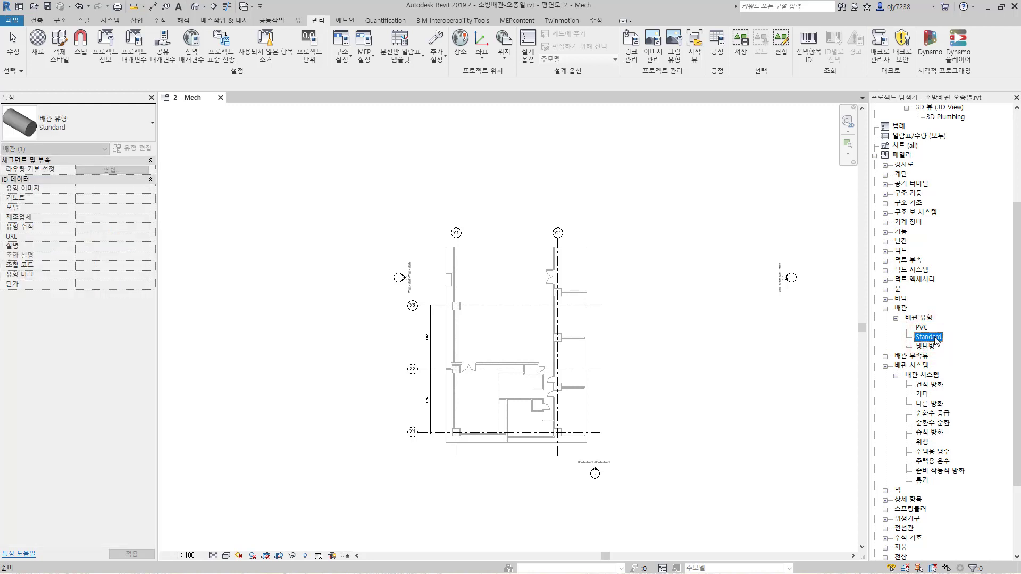
right_click(934, 341)
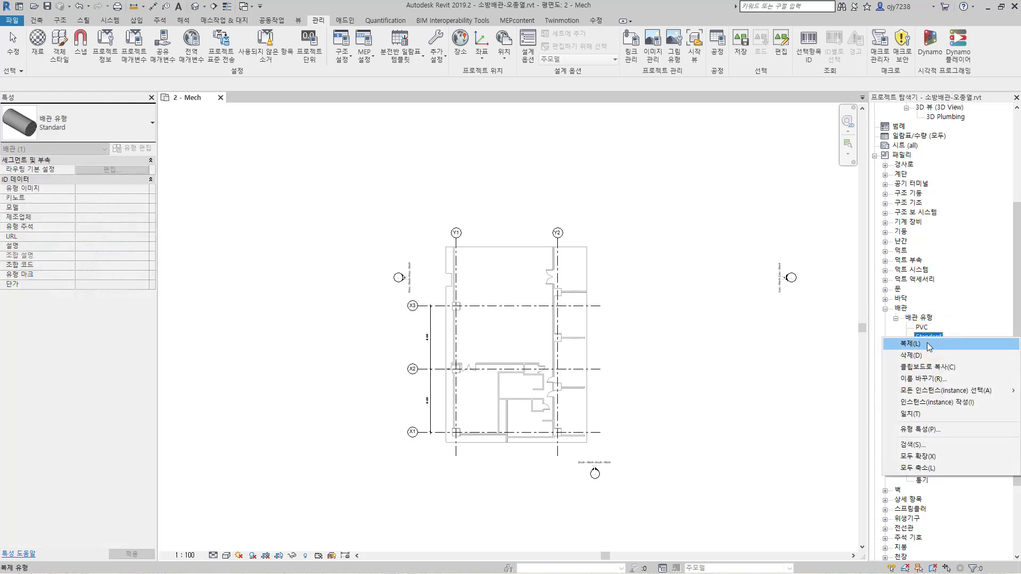
click(931, 344)
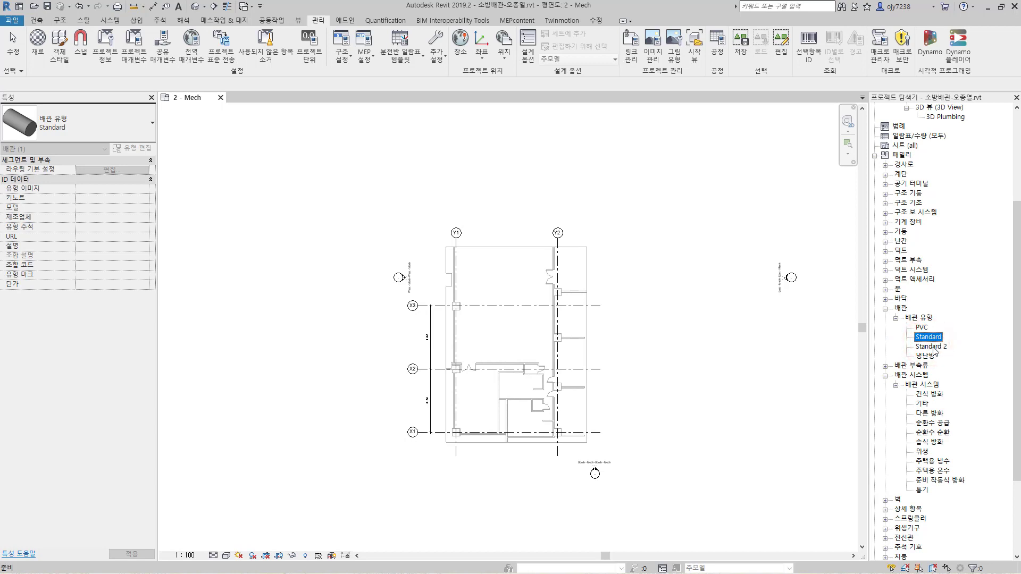
Rename the duplicated pipe type Standard 2 as Fire Protection.
click(932, 347)
right_click(933, 348)
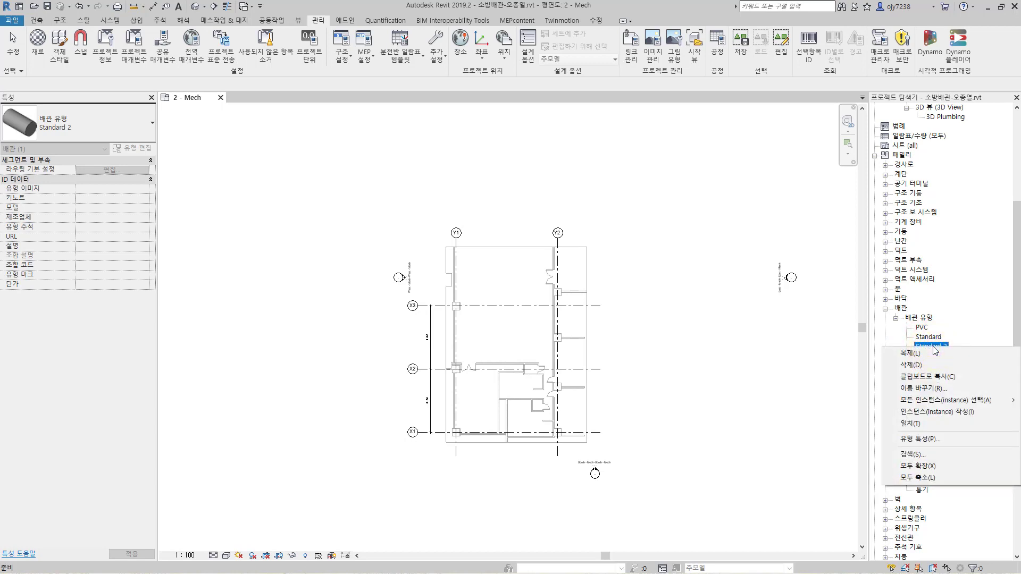
click(923, 389)
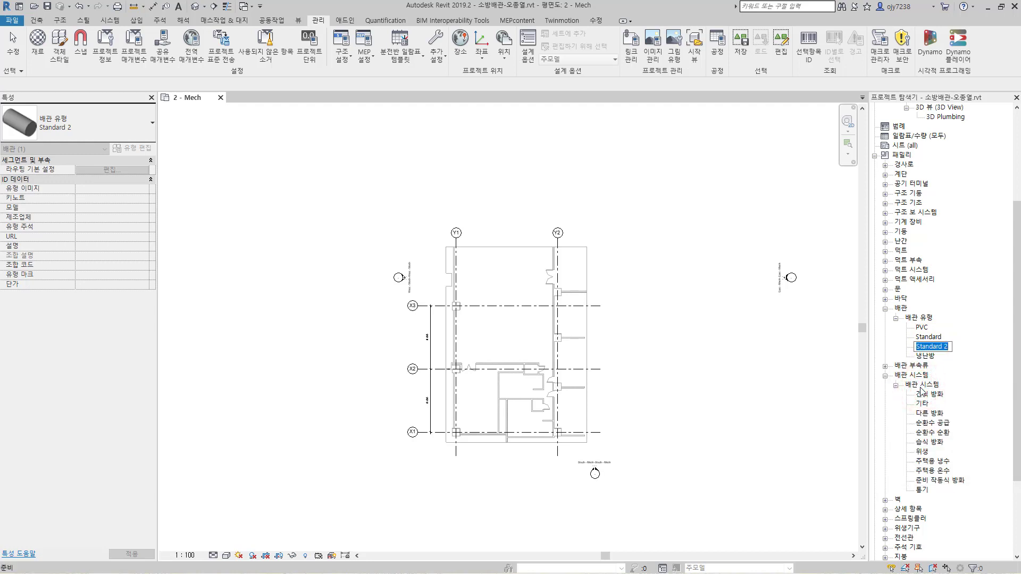
text(Fire Protection)
key(Return)
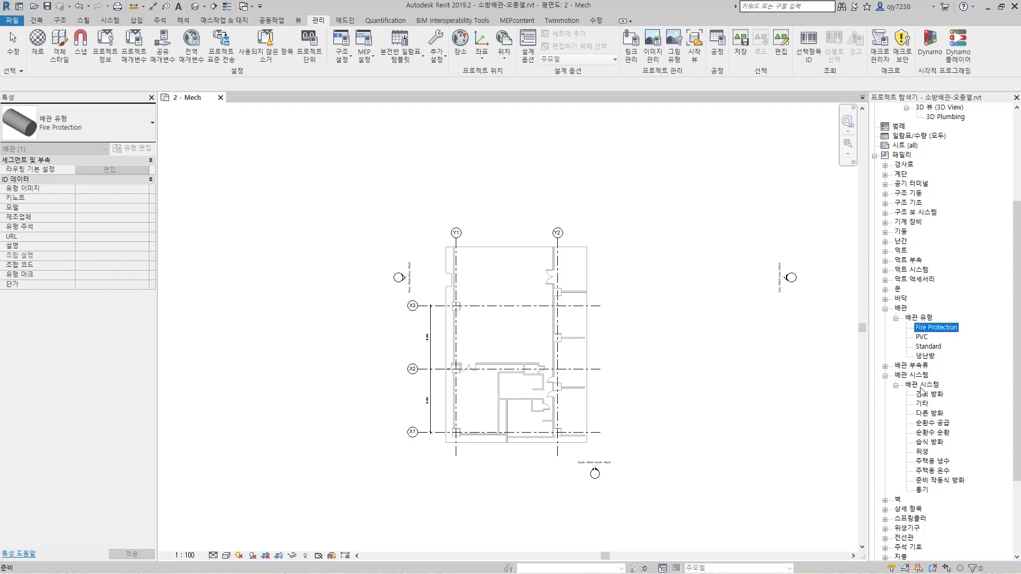
In the routing preferences of the Fire Protection pipe type, set the pipe segment to Carbon Steel - Schedule 40.
double_click(937, 330)
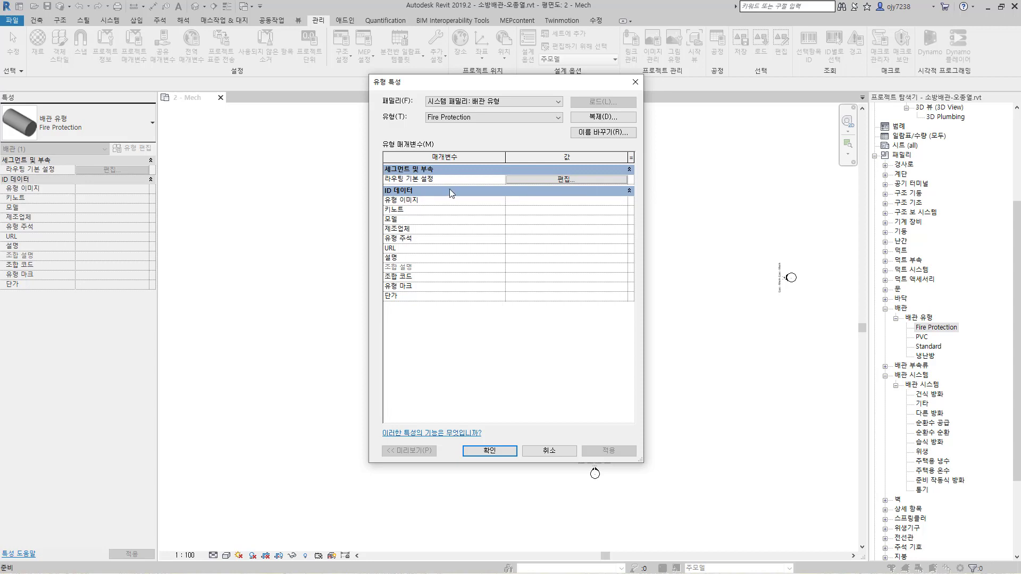
click(567, 179)
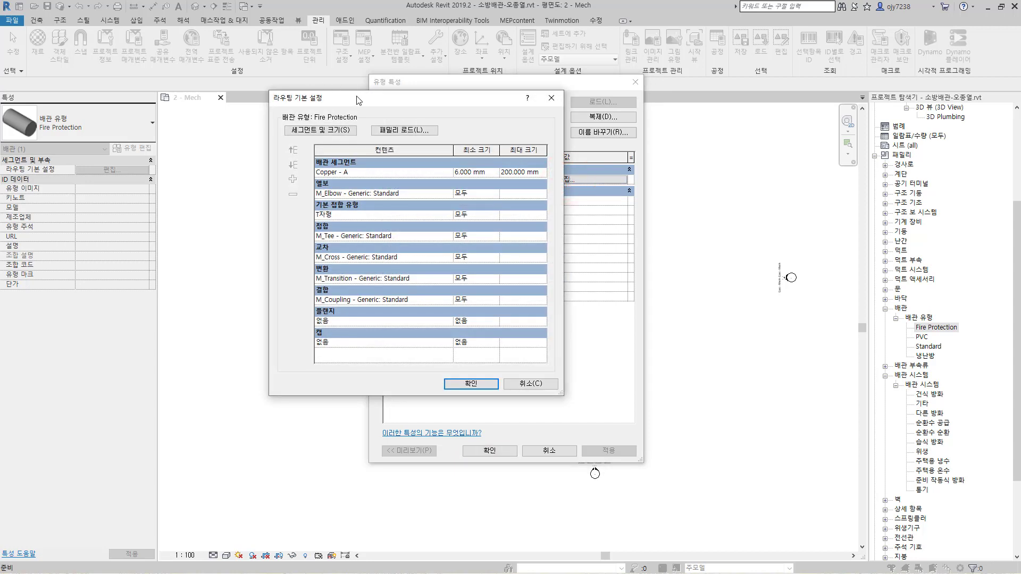
click(356, 172)
click(448, 173)
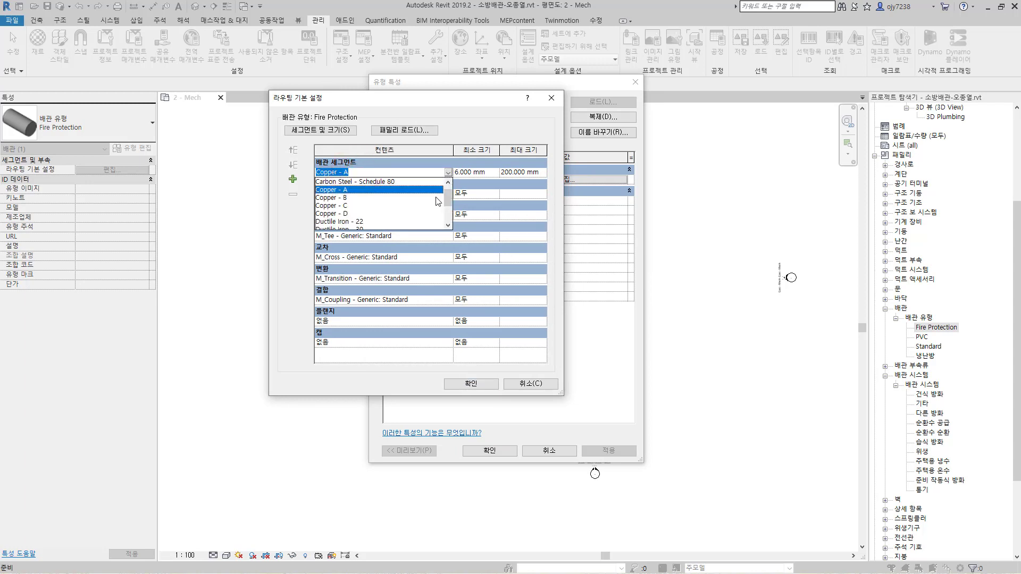
scroll(417, 199, up, 1)
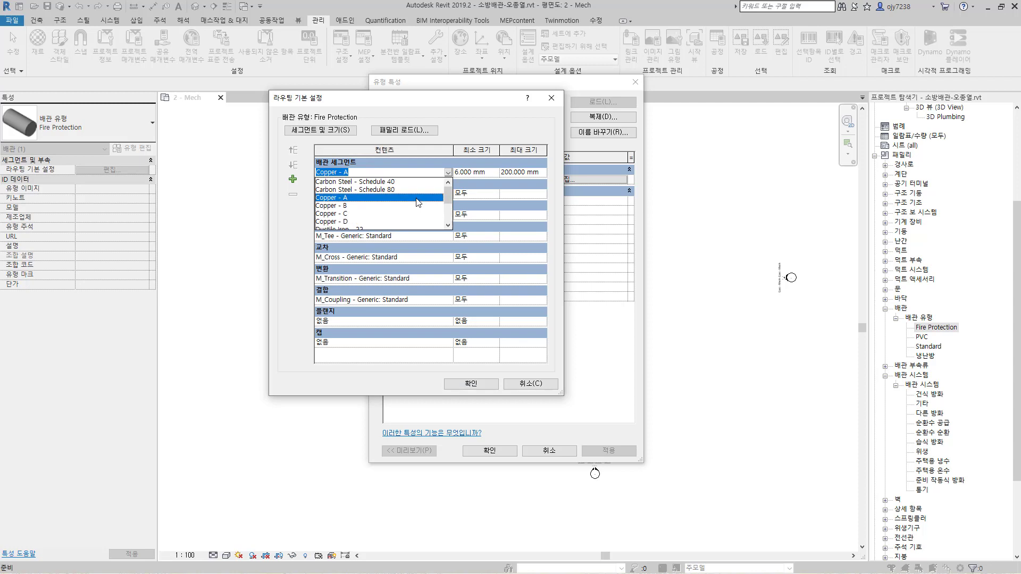
click(349, 183)
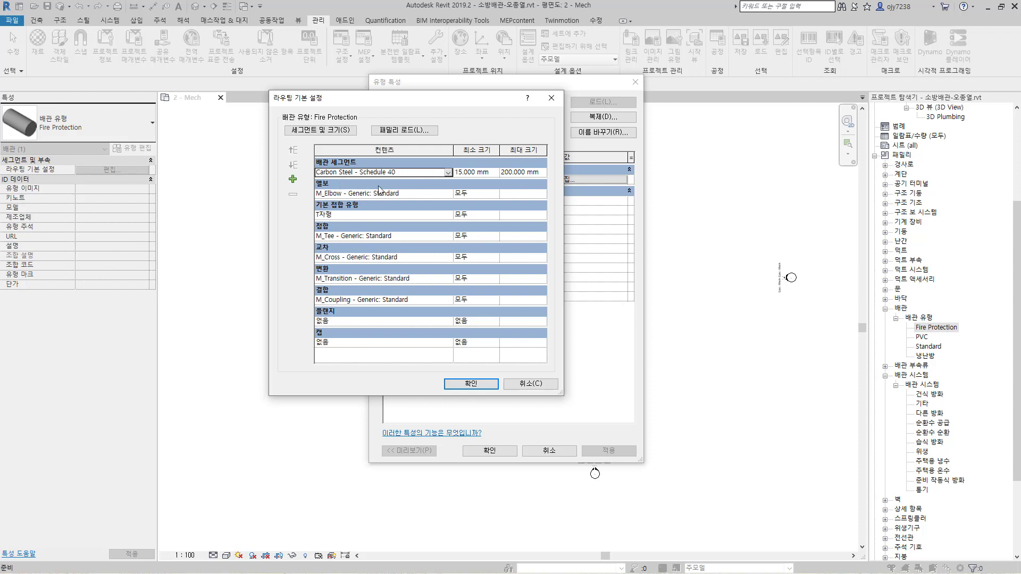
From the Fire Protection routing preferences, start loading families and open the Korea library folder 배관 > 부속 > 일반.
click(392, 196)
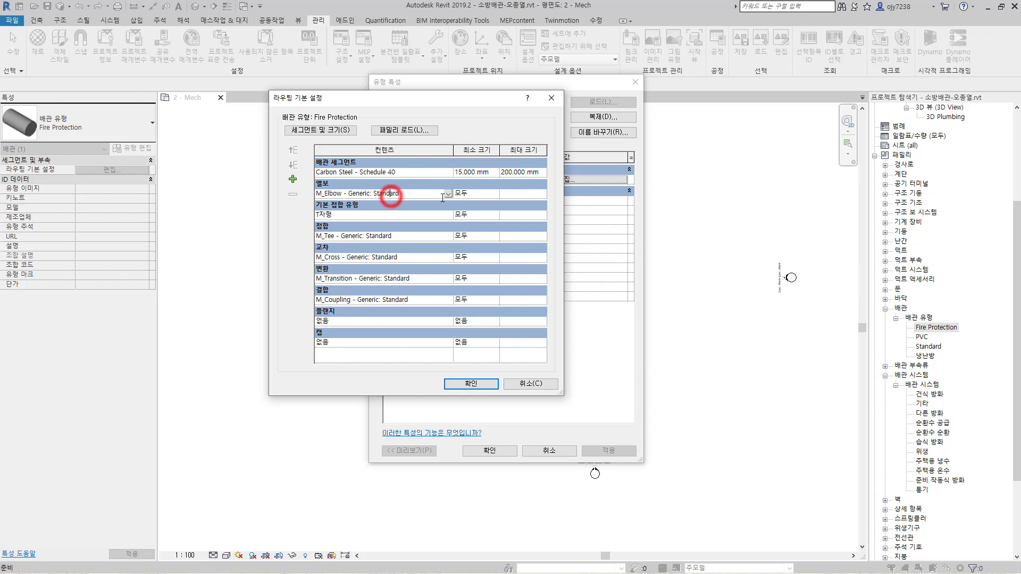
click(449, 195)
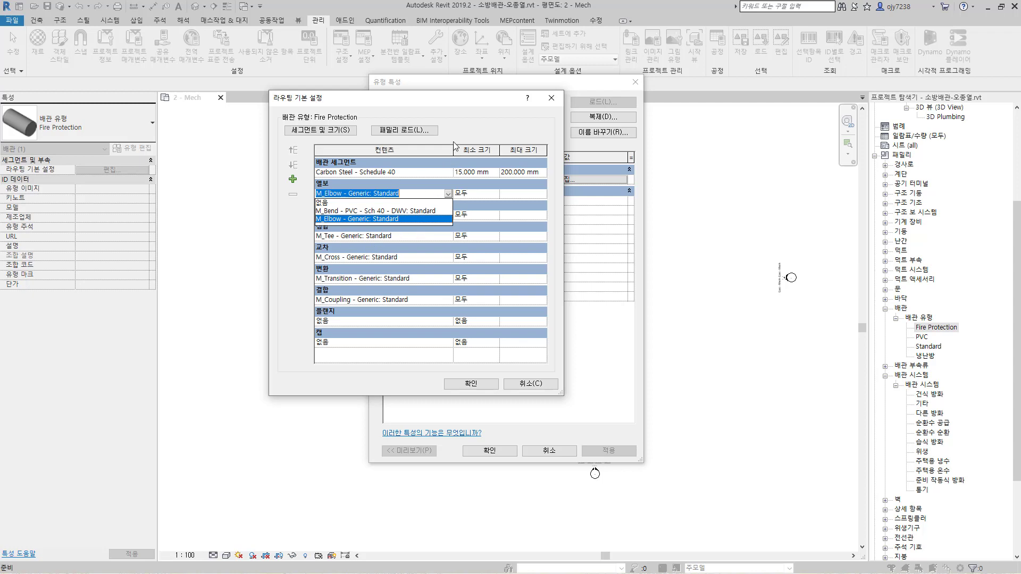
click(412, 130)
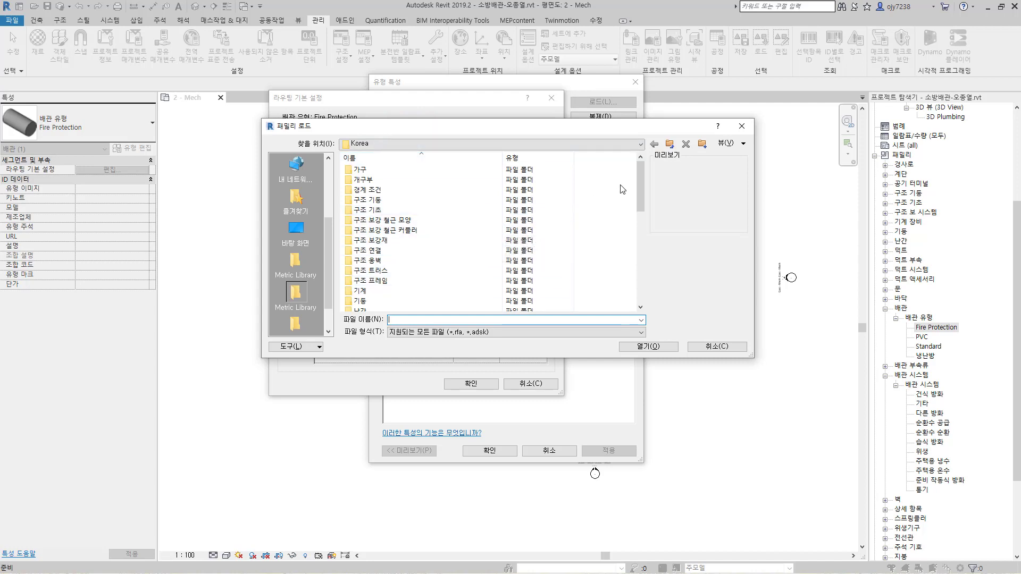
drag(639, 185, 639, 229)
click(360, 222)
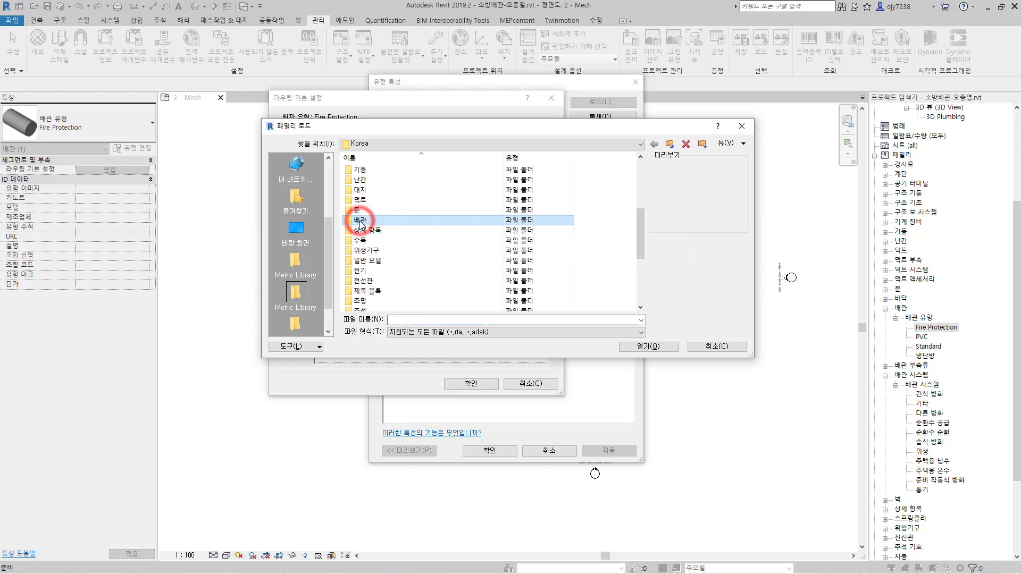
double_click(360, 223)
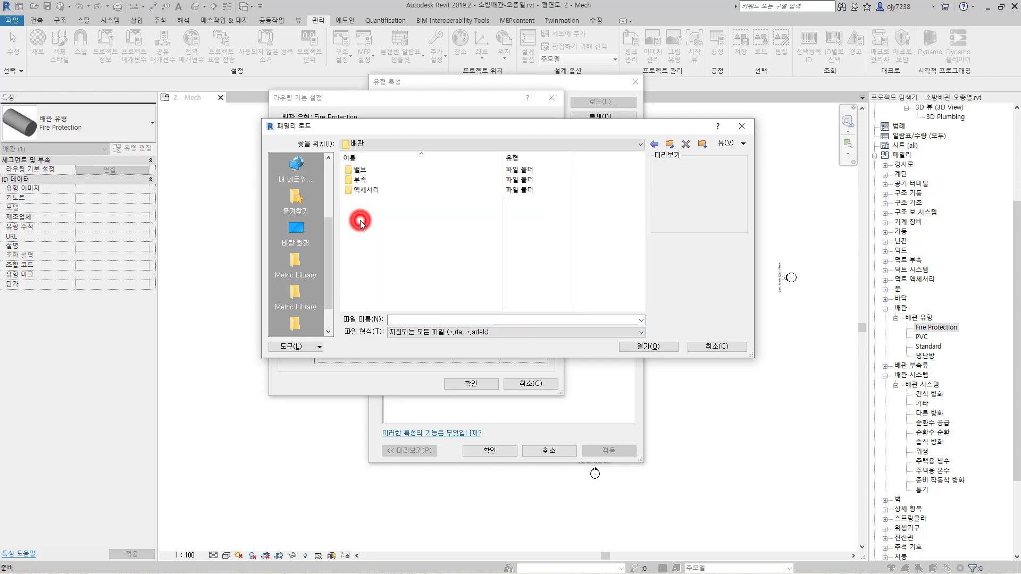
click(362, 182)
double_click(362, 182)
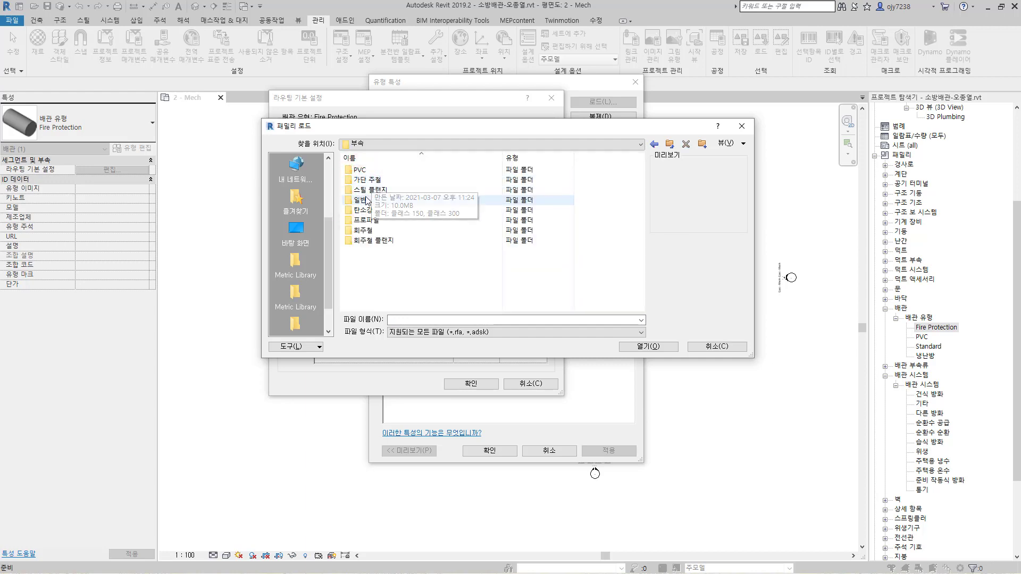
double_click(365, 201)
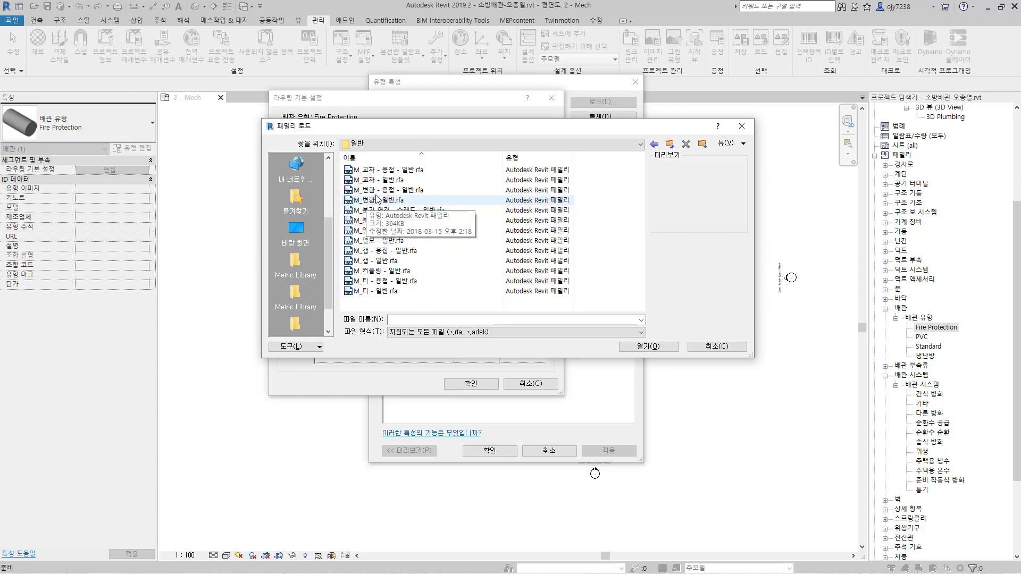
Load the welded (용접) generic families M_교차, M_변환, M_분기 연결, M_엘보, M_캡 and M_티 into the project.
click(399, 170)
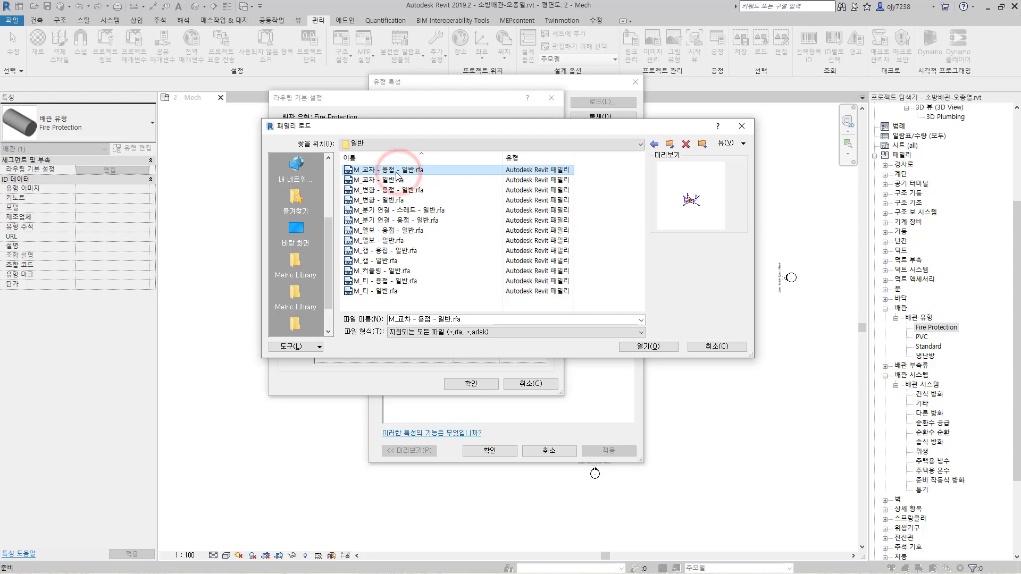
click(400, 190)
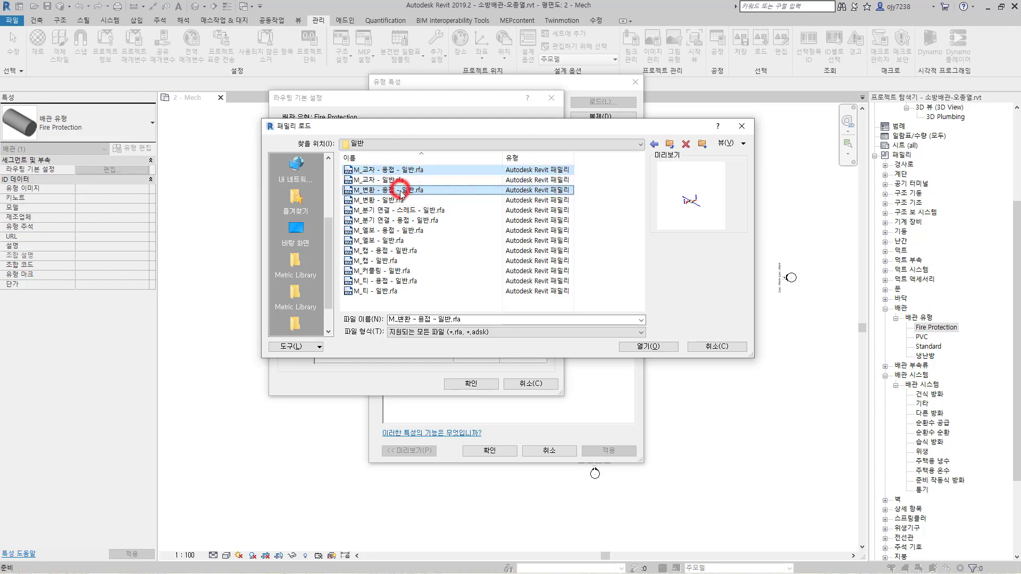
ctrl+click(408, 221)
ctrl+click(403, 230)
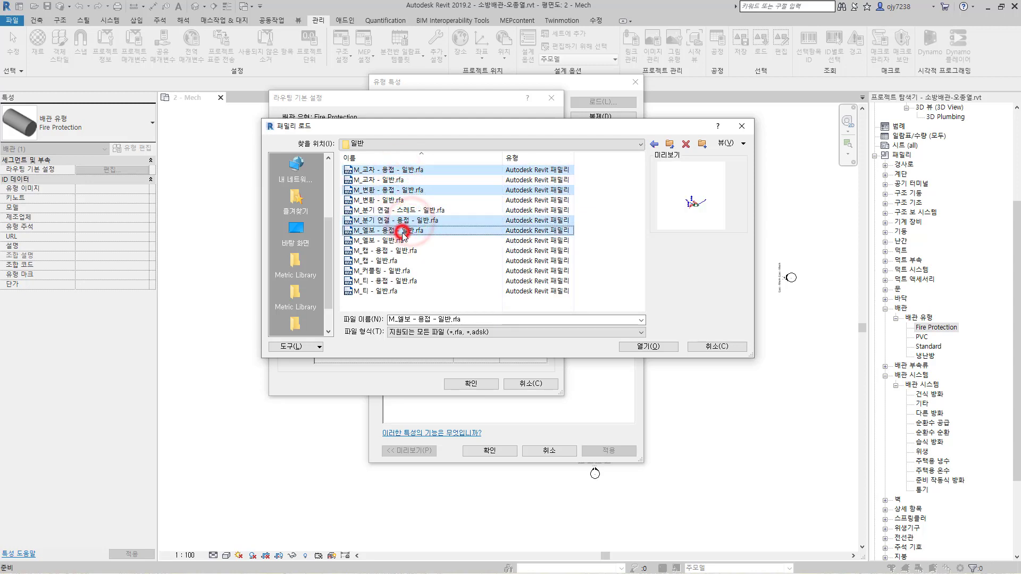
ctrl+click(400, 251)
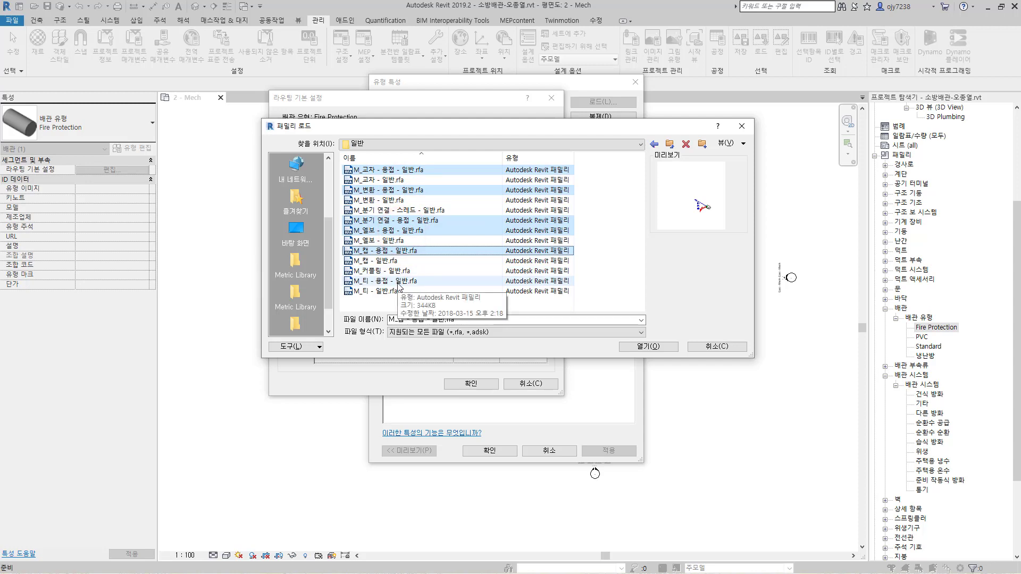
ctrl+click(396, 281)
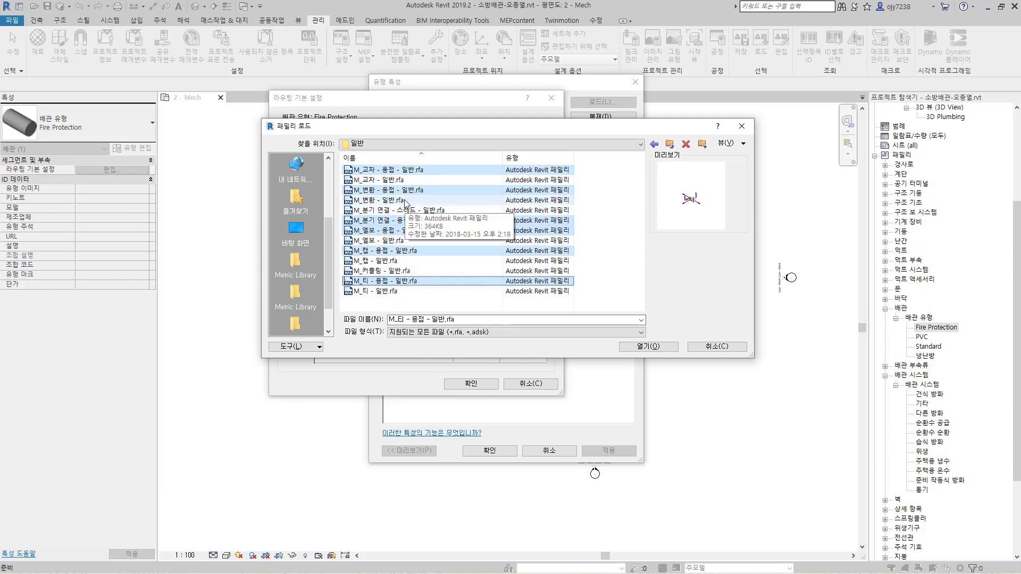
click(656, 347)
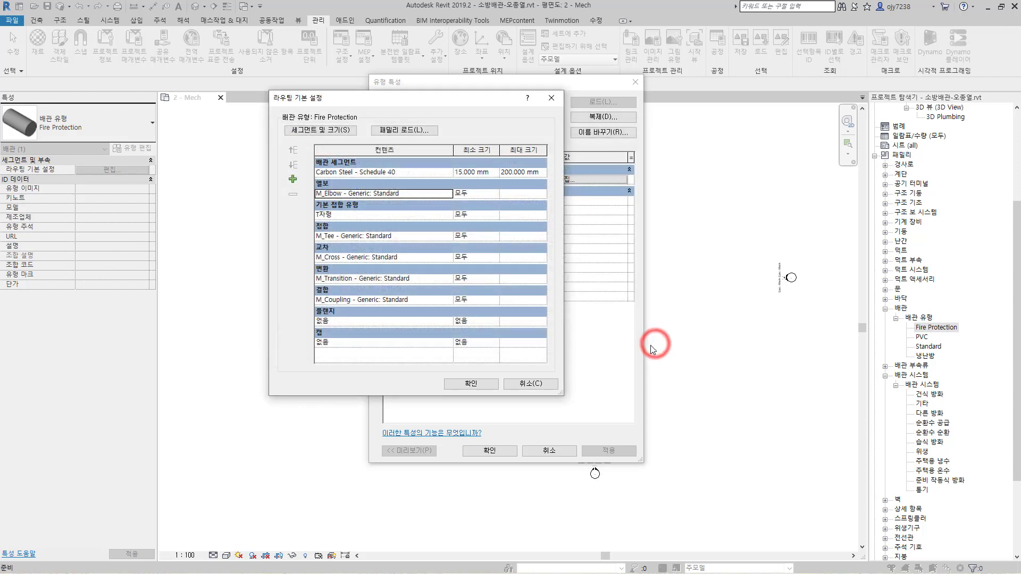
Set the elbow (엘보) fitting to M_엘보 - 용접 - 일반: 표준 and keep T자형 as the preferred junction type.
click(414, 193)
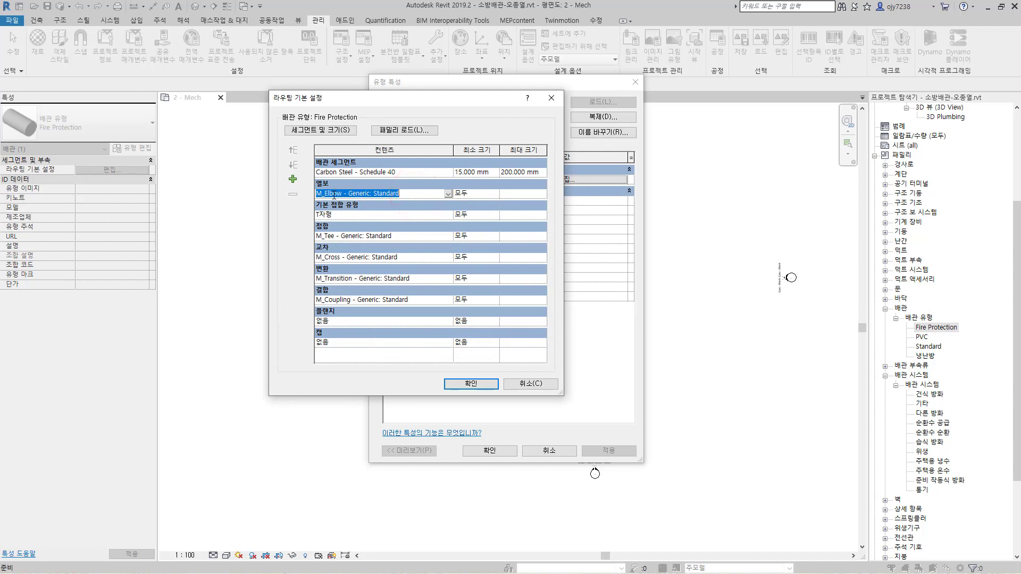
click(449, 194)
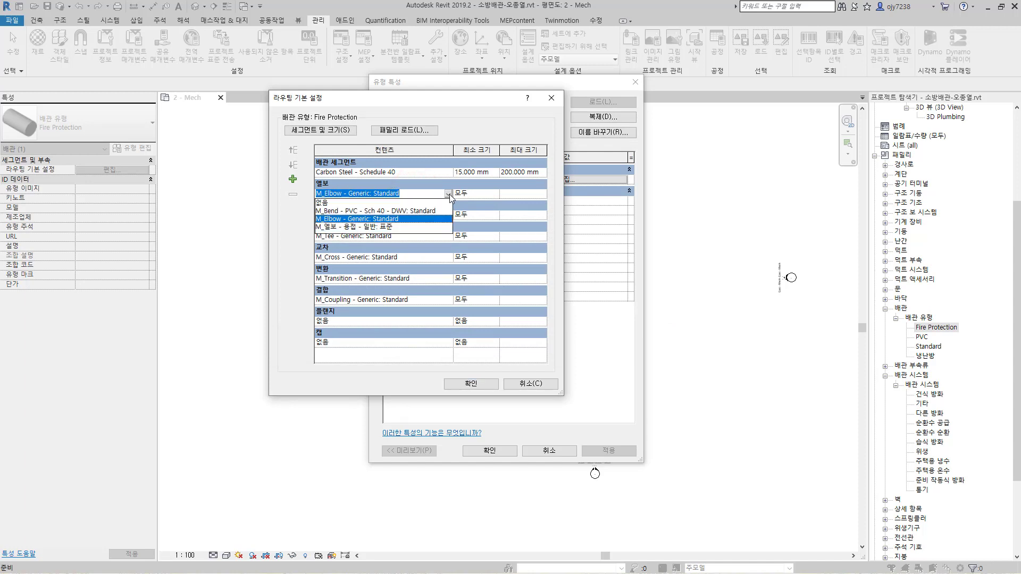
click(353, 228)
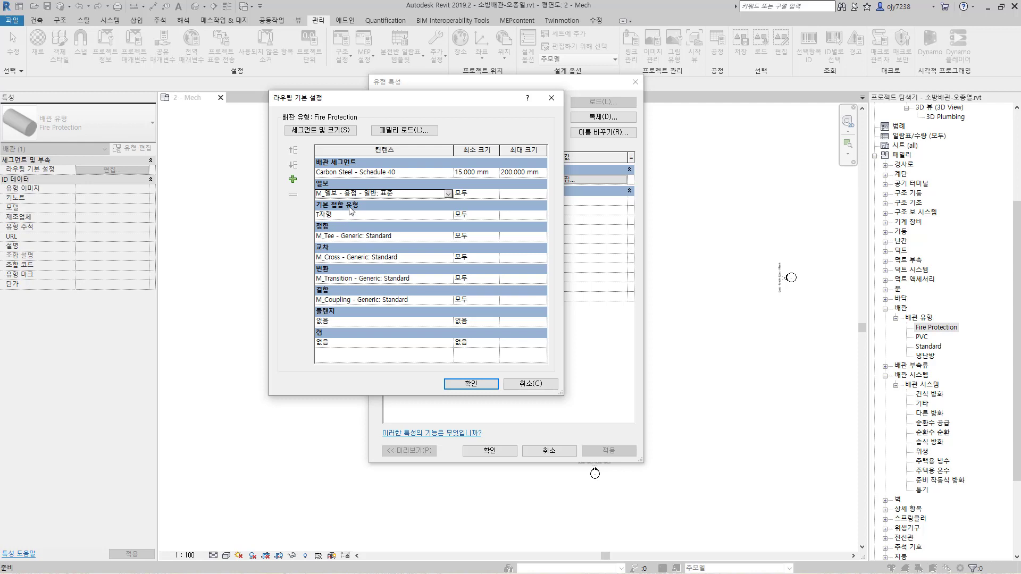
click(351, 214)
click(448, 215)
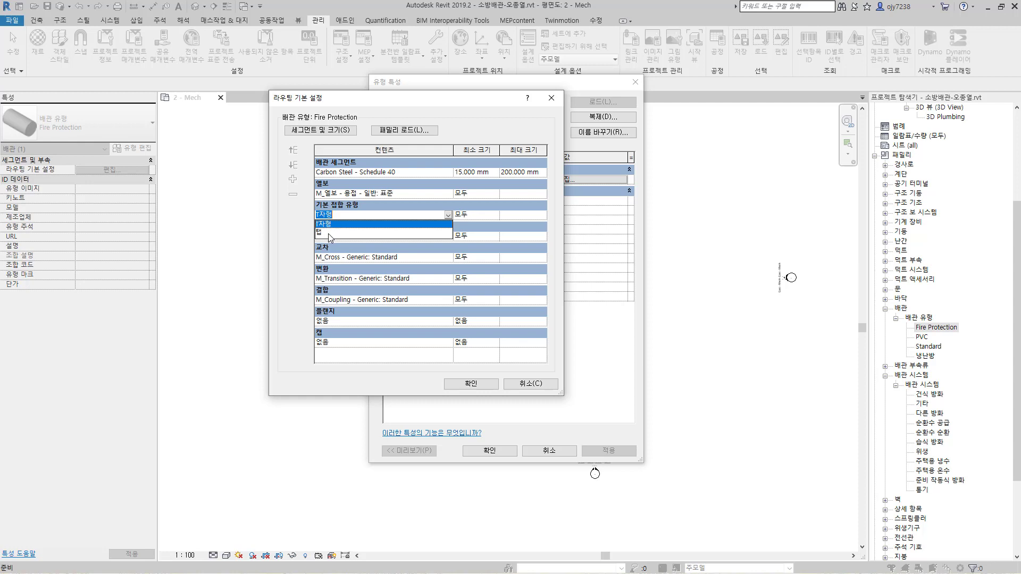
click(343, 216)
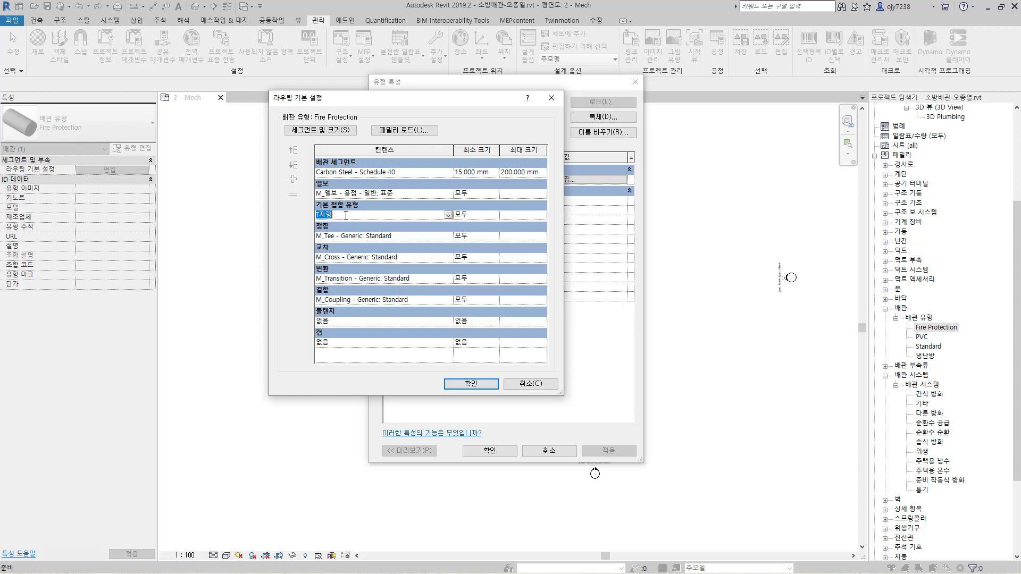
Set the junction (접합) to M_티 - 용접 - 일반: 표준 and the cross (교차) to M_교차 - 용접 - 일반: 표준.
click(393, 235)
click(448, 237)
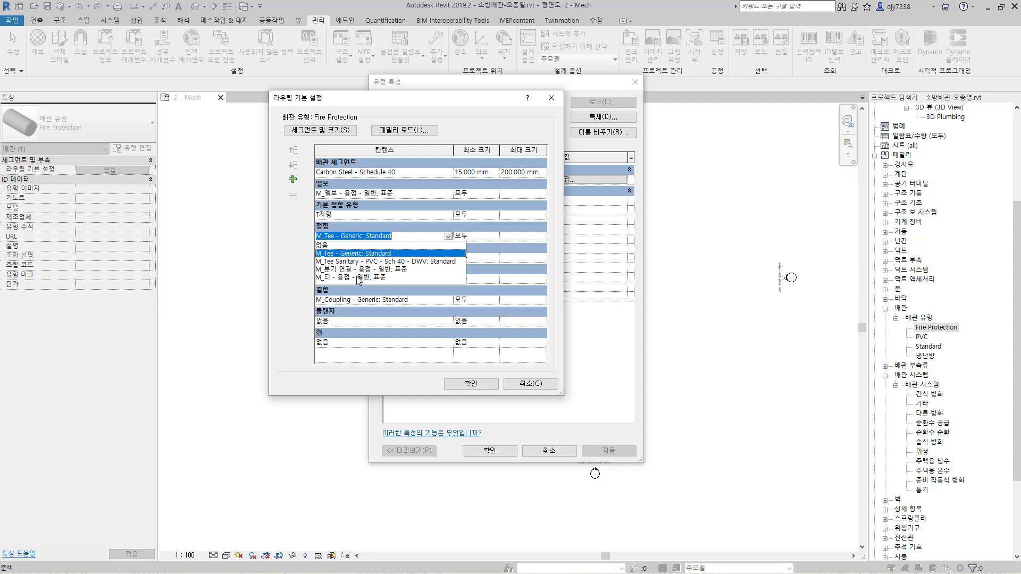
click(340, 277)
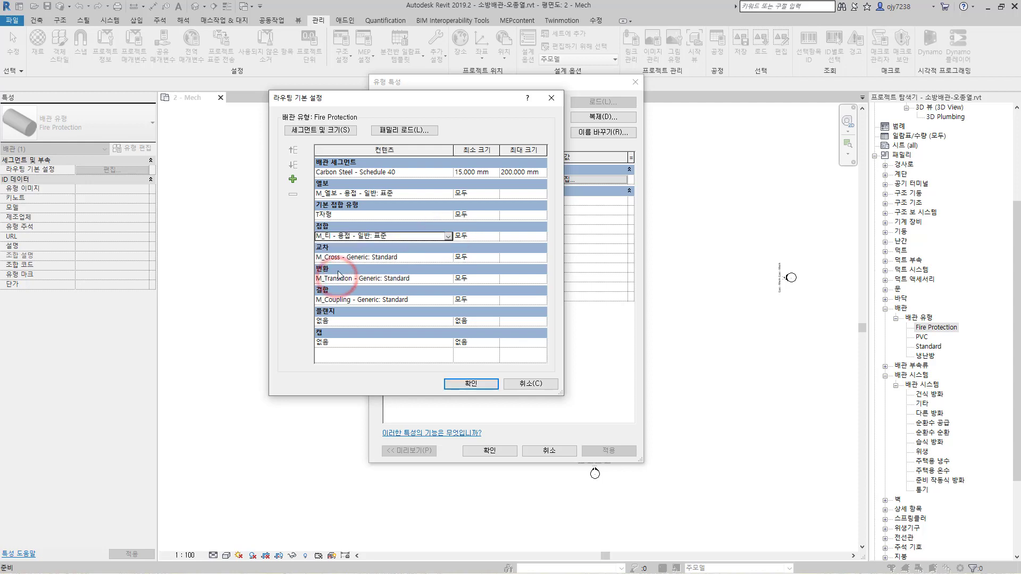
click(365, 258)
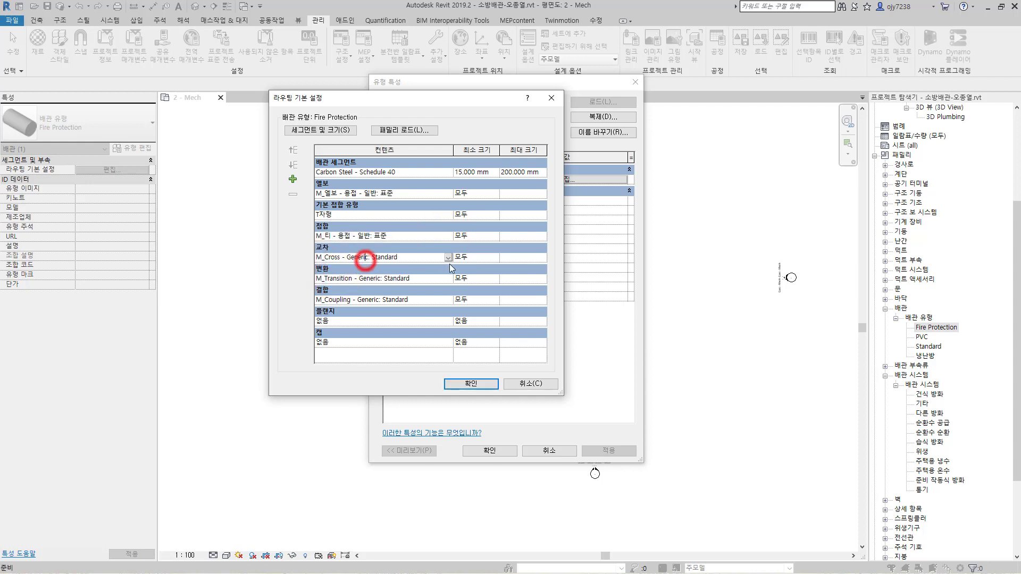
click(449, 258)
click(361, 283)
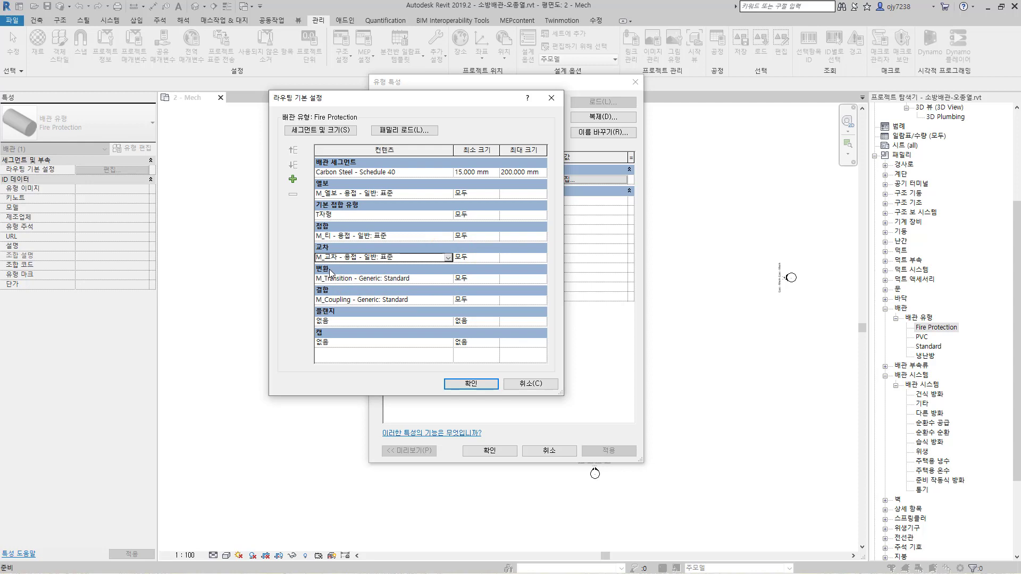
Set the transition (변환) to M_변환 - 용접 - 일반: 표준 and keep M_Coupling - Generic: Standard for the union (결합).
click(390, 280)
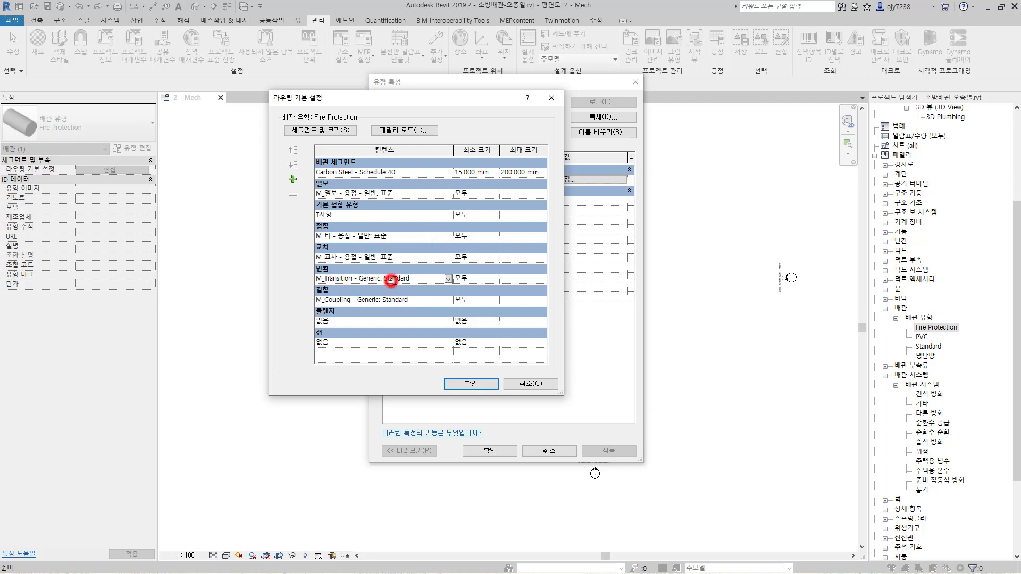
click(448, 280)
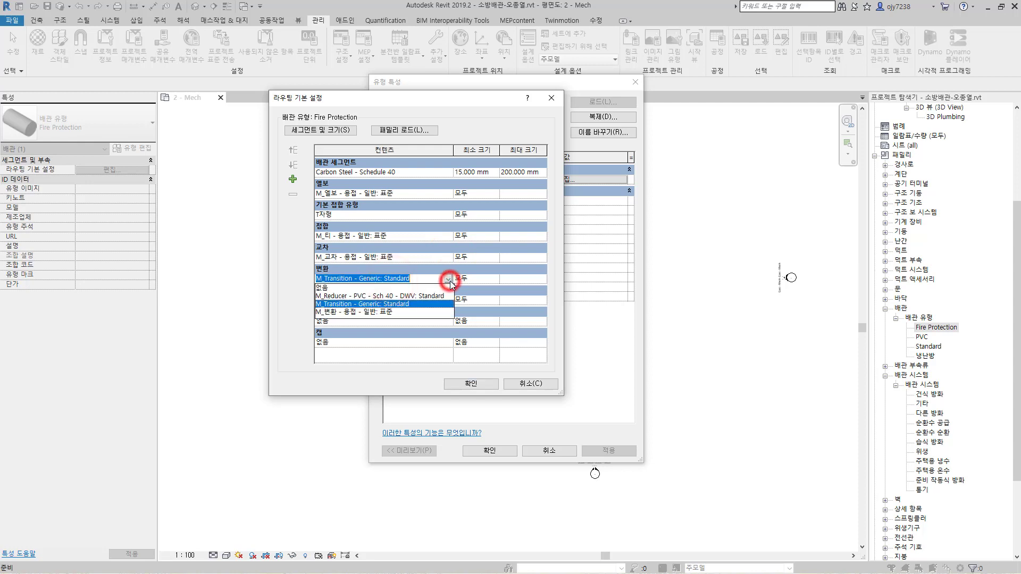
click(351, 313)
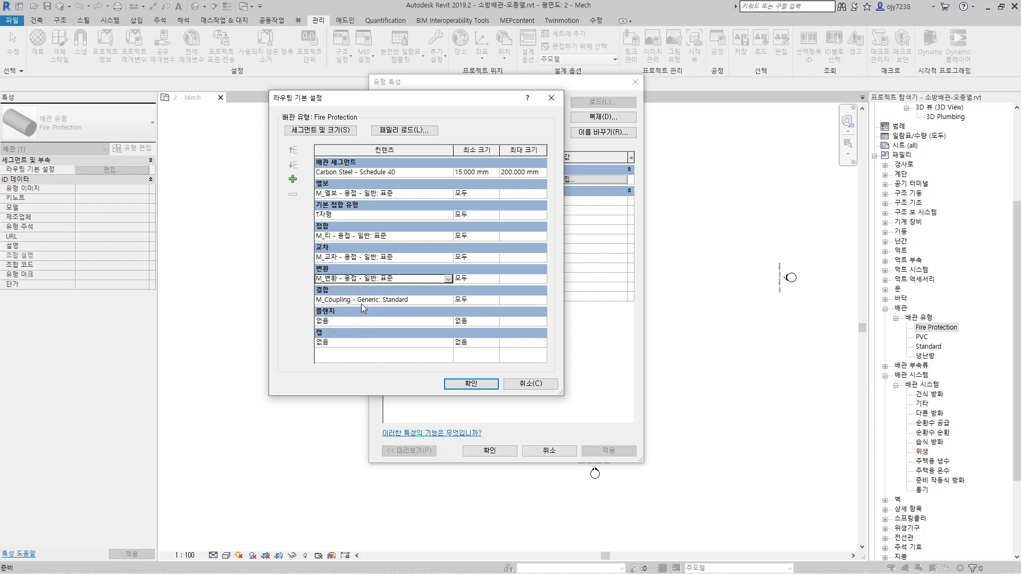
click(384, 299)
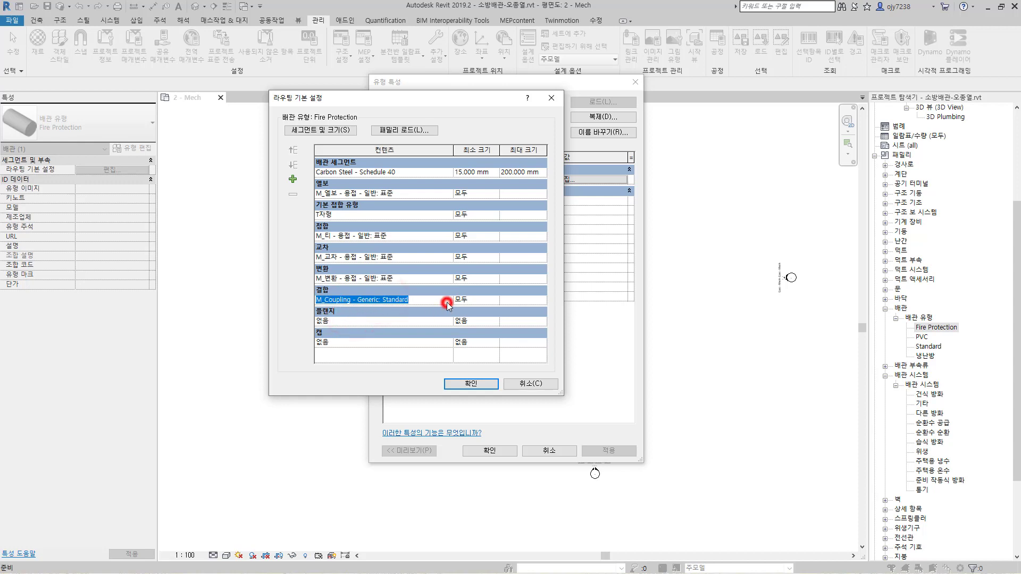
click(448, 300)
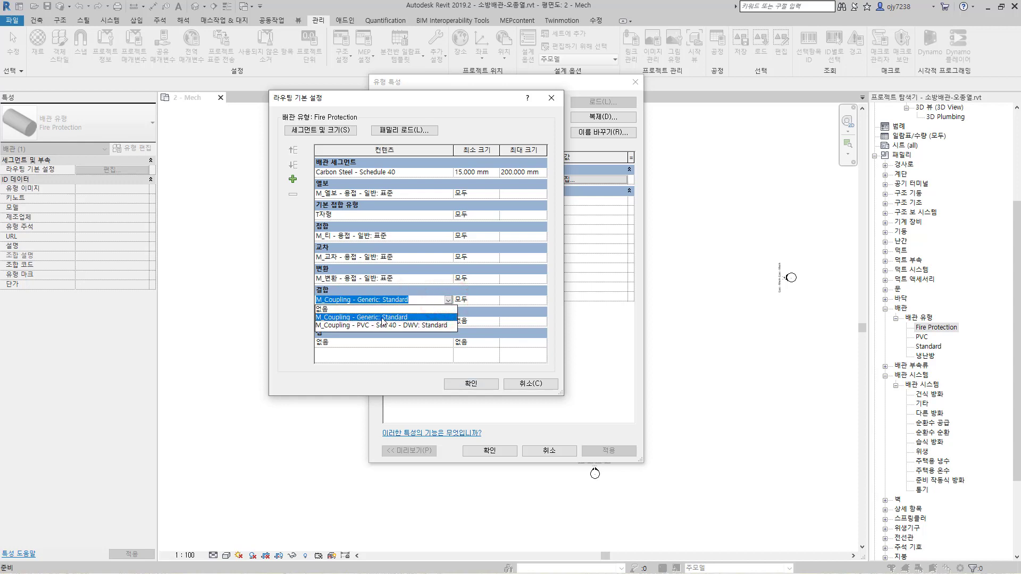
click(359, 301)
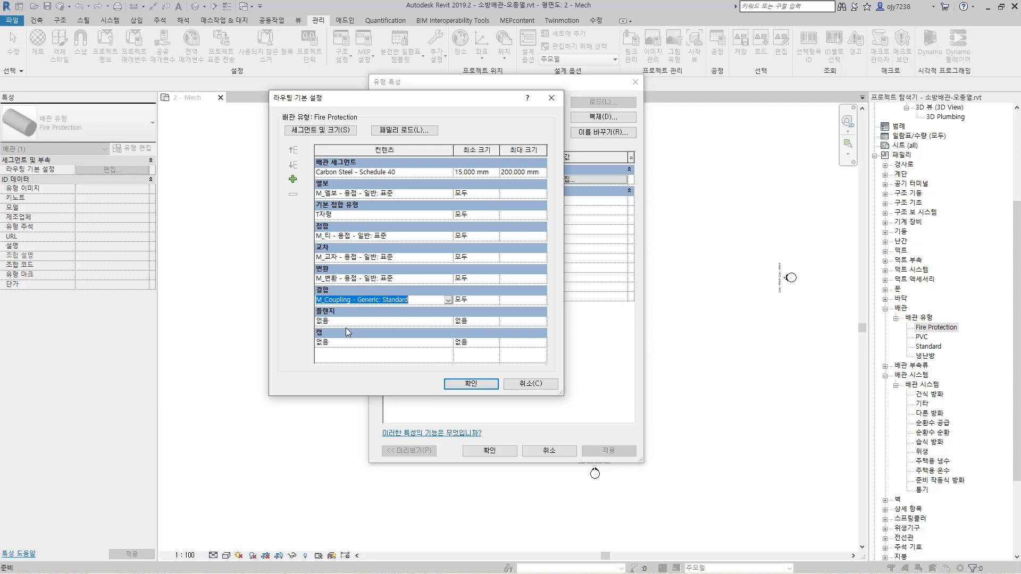
Set the cap (캡) to M_캡 - 용접 - 일반: 표준 with minimum size 모두, and accept the routing preferences and type properties.
click(335, 342)
click(447, 345)
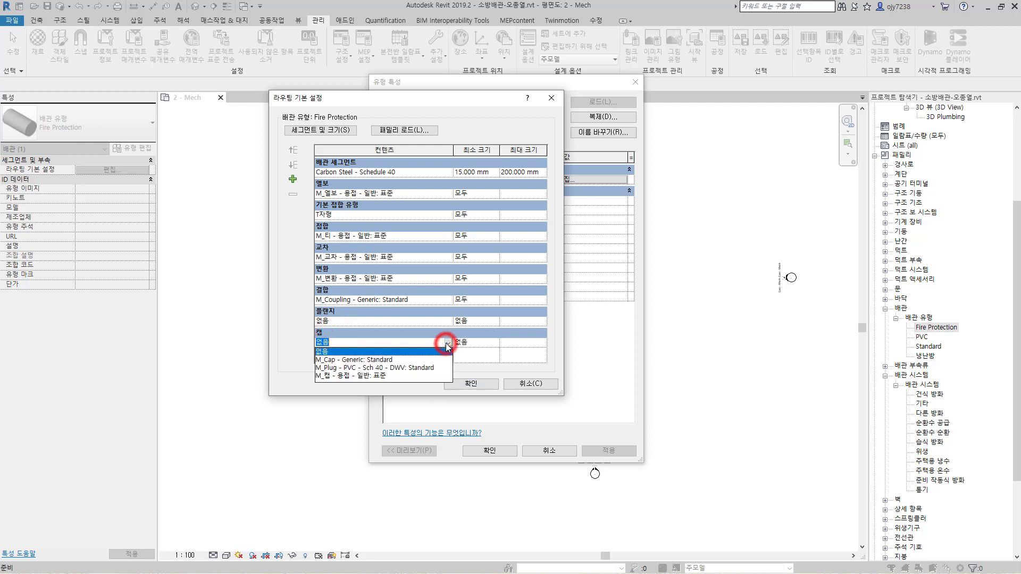
click(359, 376)
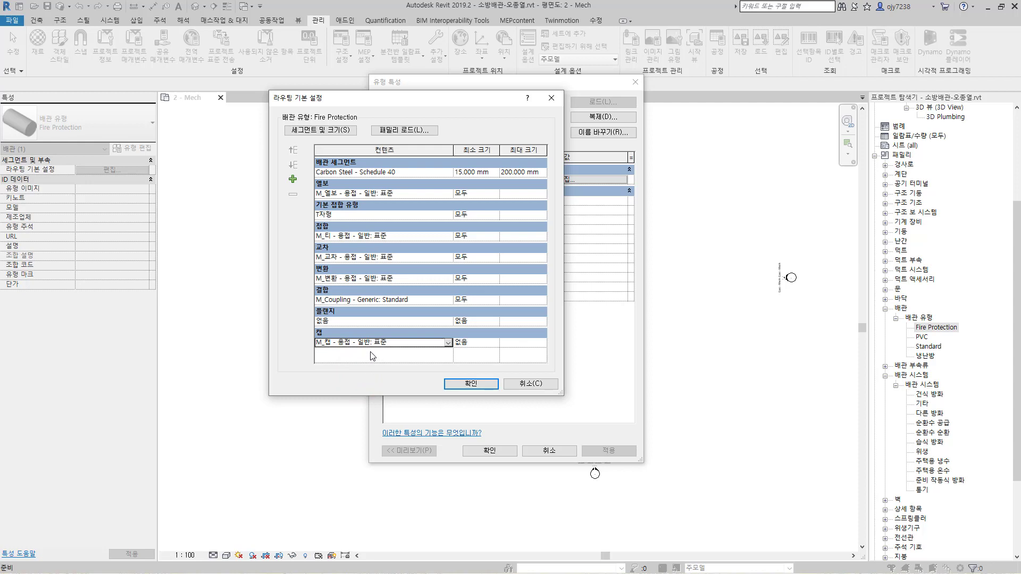
click(465, 344)
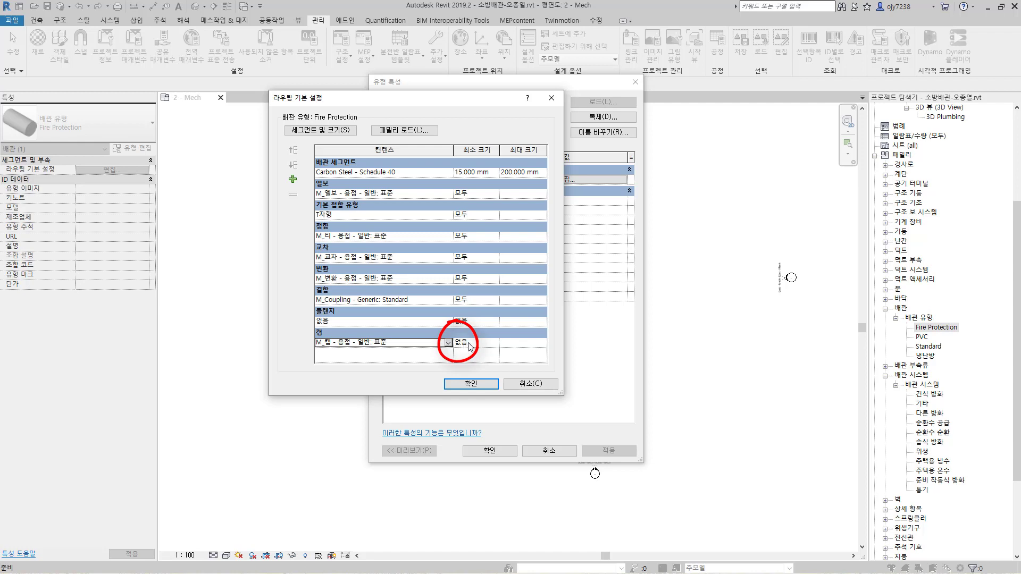
click(471, 346)
click(494, 342)
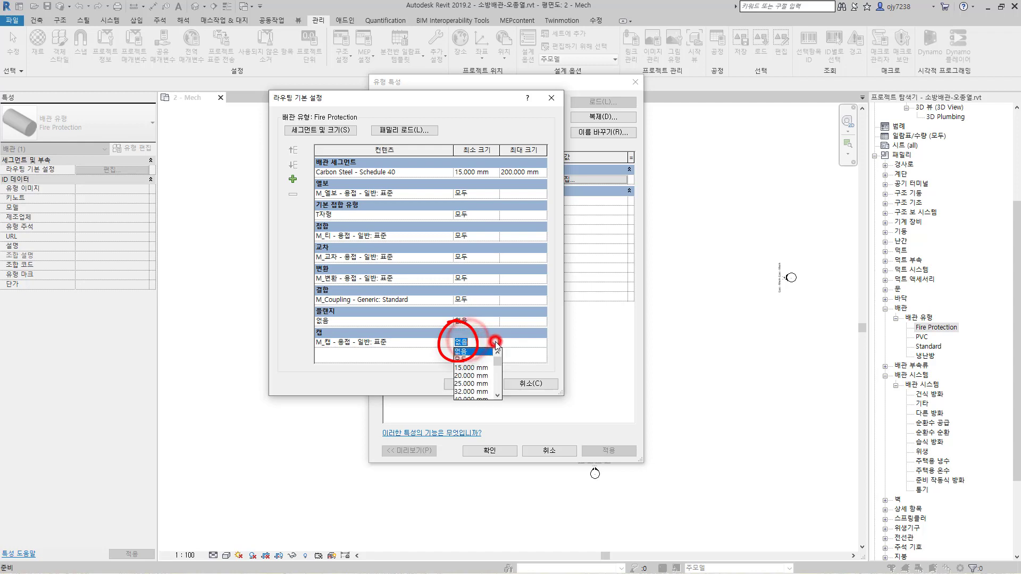
click(474, 359)
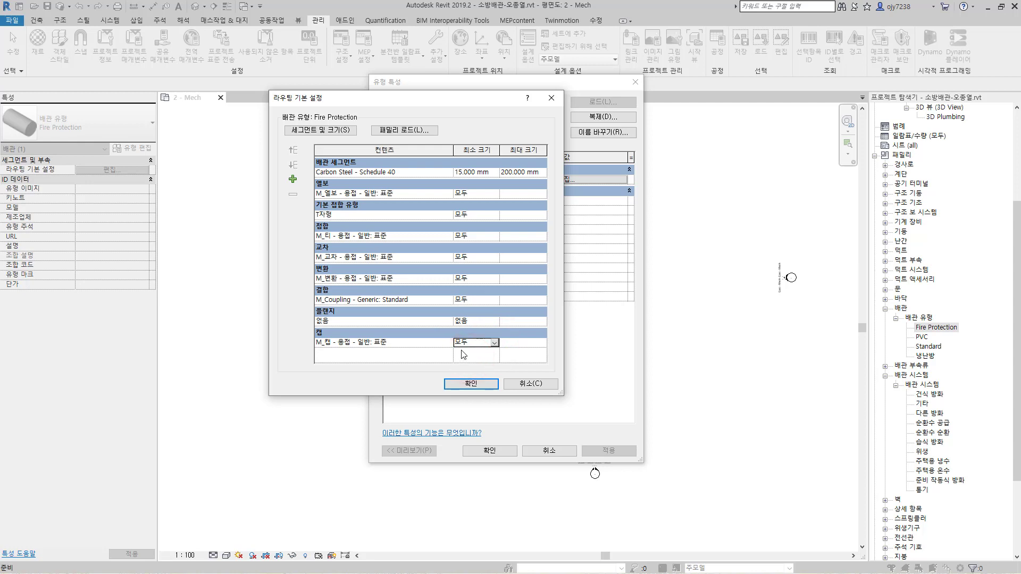
click(475, 385)
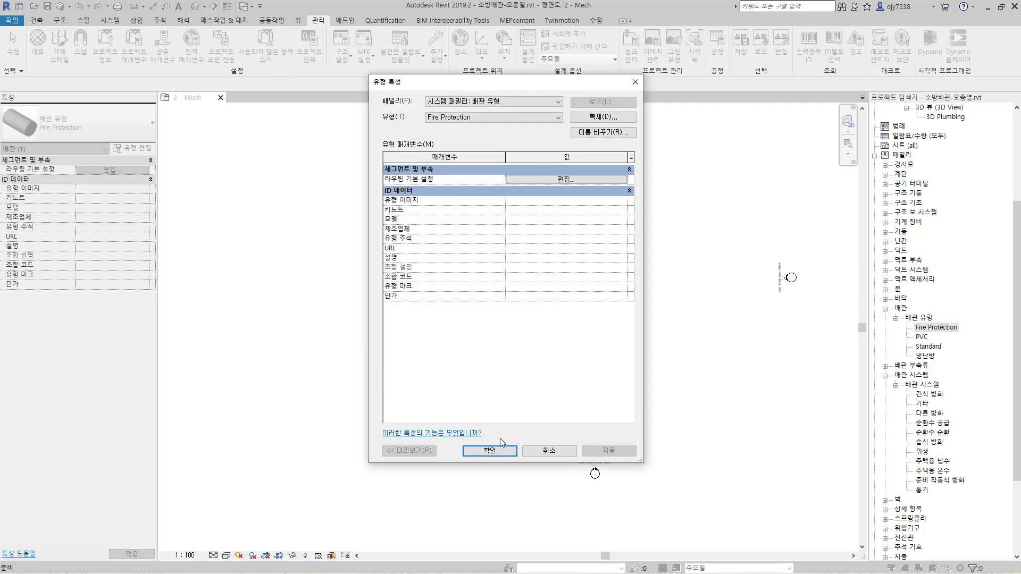
click(504, 451)
click(505, 454)
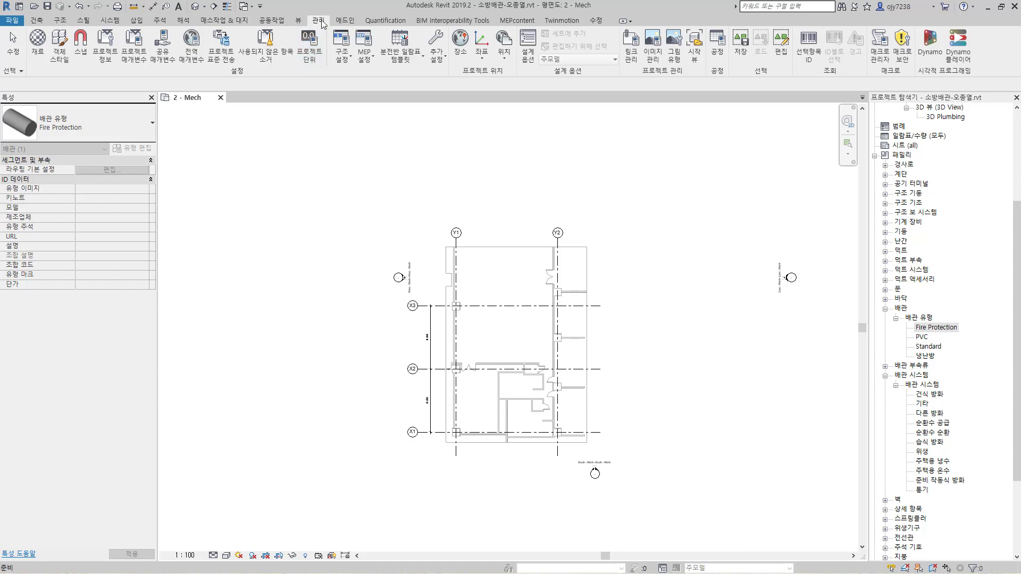
Open the MEP mechanical settings (기계 설정), saving the project on the way.
click(369, 57)
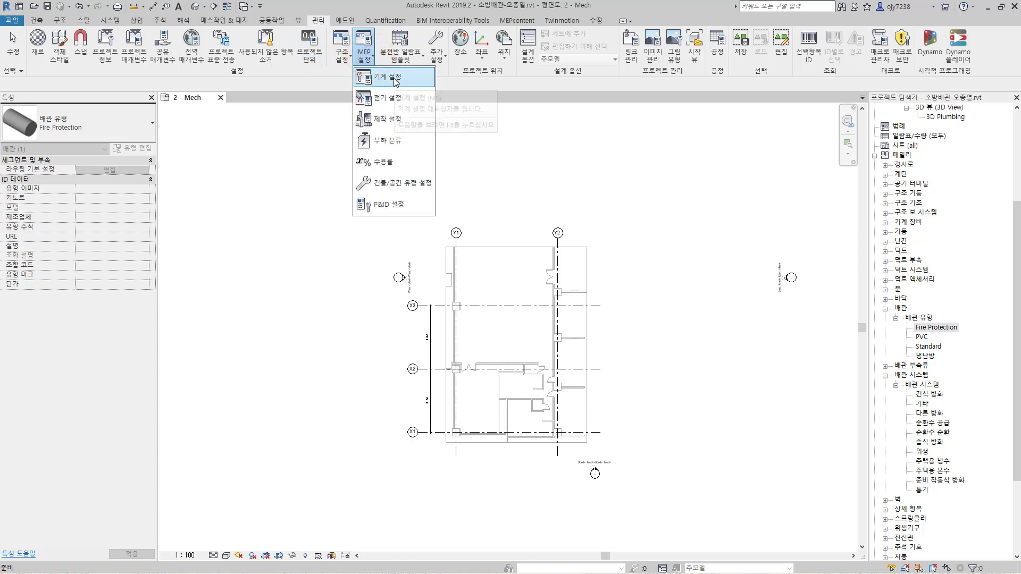
click(394, 77)
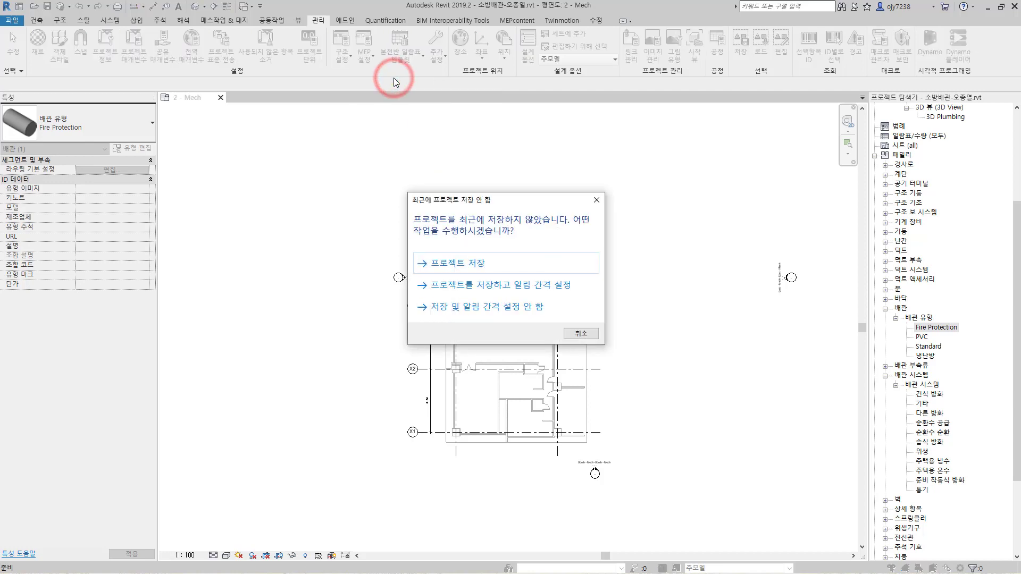
click(469, 264)
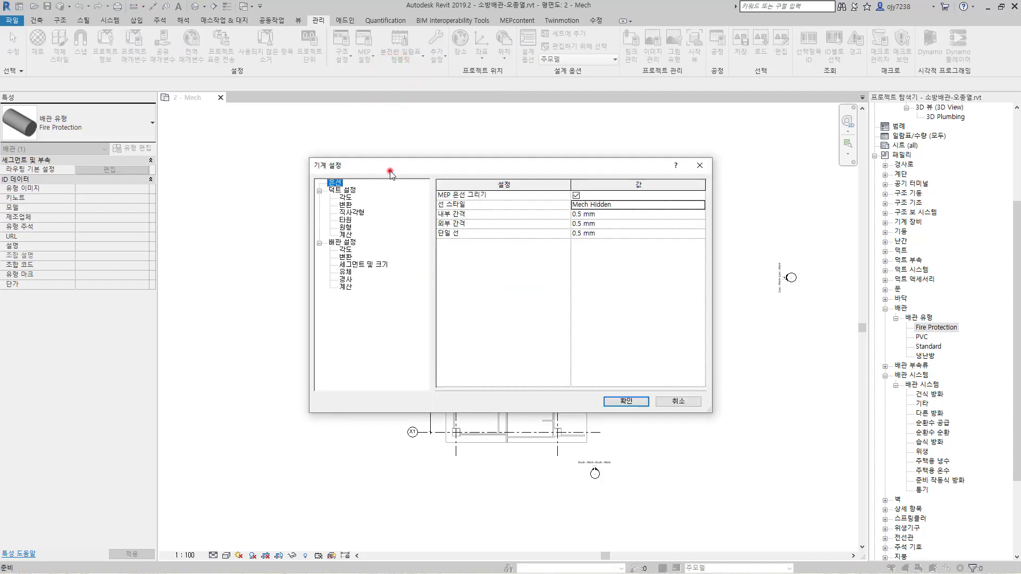
click(390, 169)
In the pipe settings (배관 설정), display the conversion (변환) options for the system classification 습식 방화.
click(344, 237)
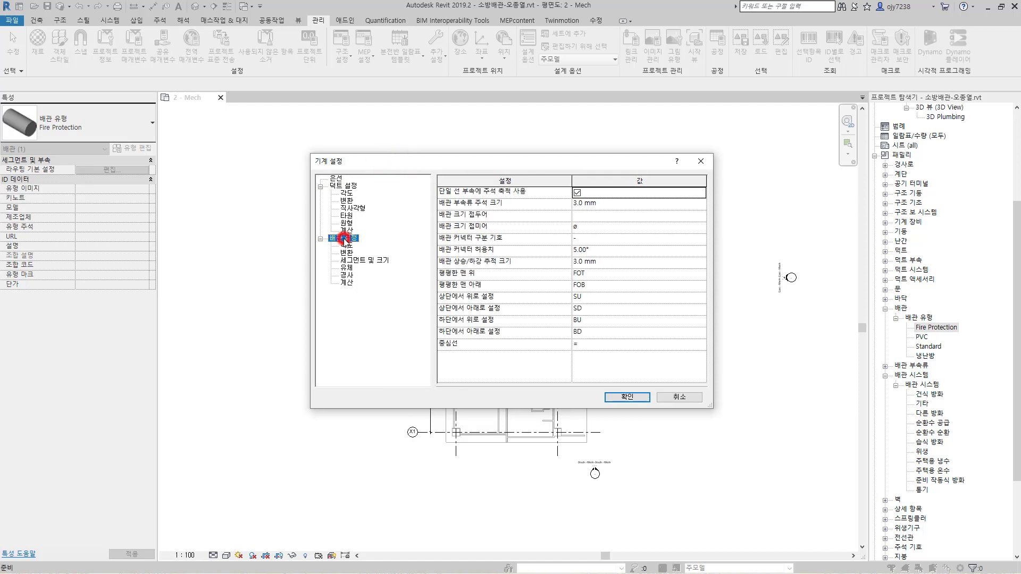
click(347, 254)
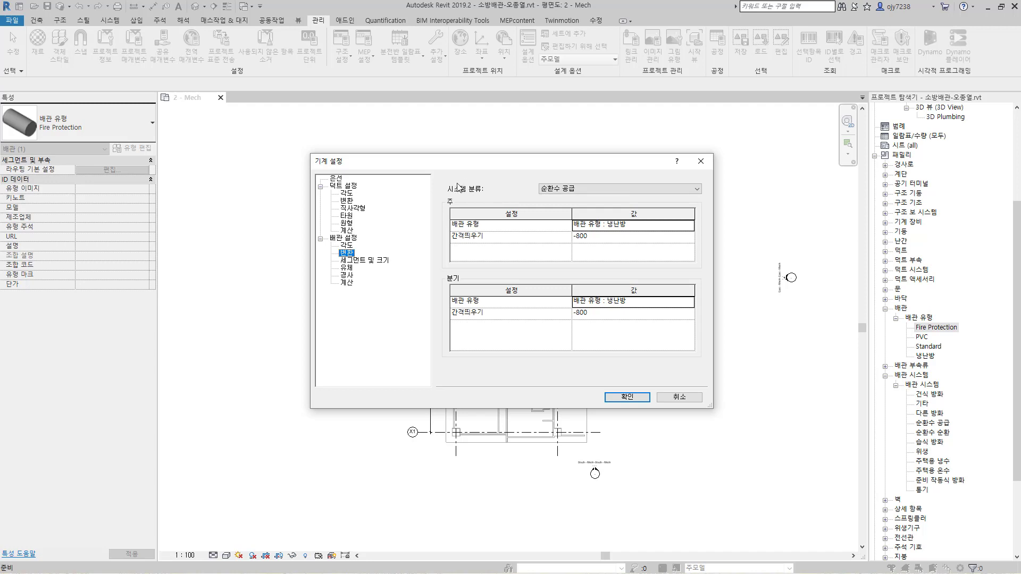
click(573, 189)
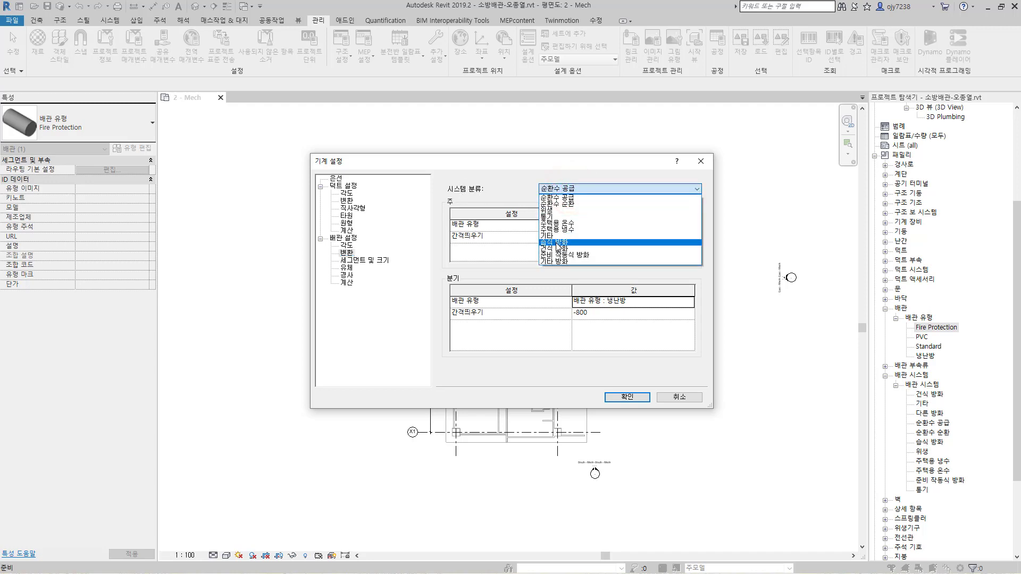
click(557, 245)
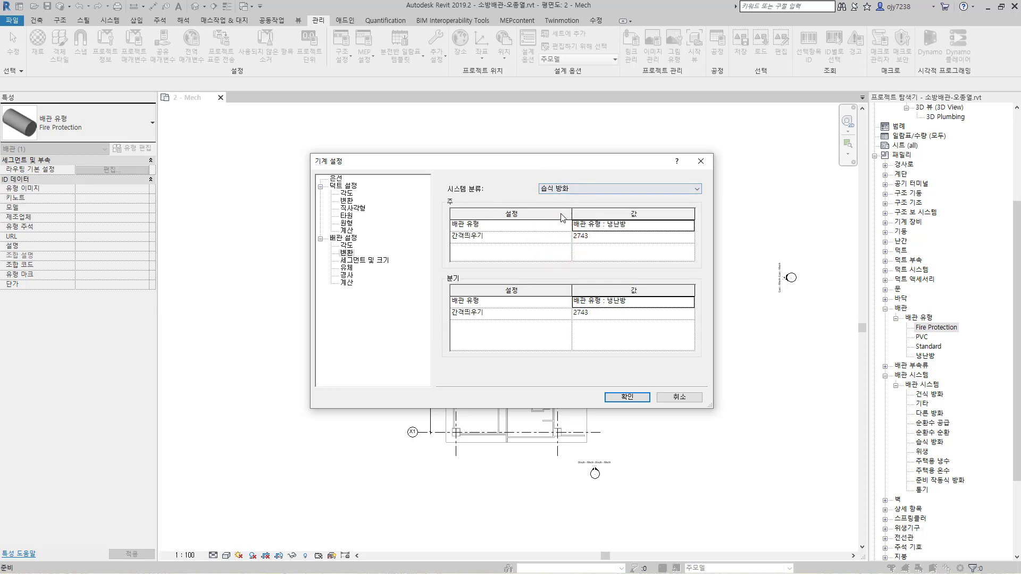
Set the pipe type to Fire Protection for both the main (주) and the branch (분기) of the 습식 방화 classification.
click(594, 225)
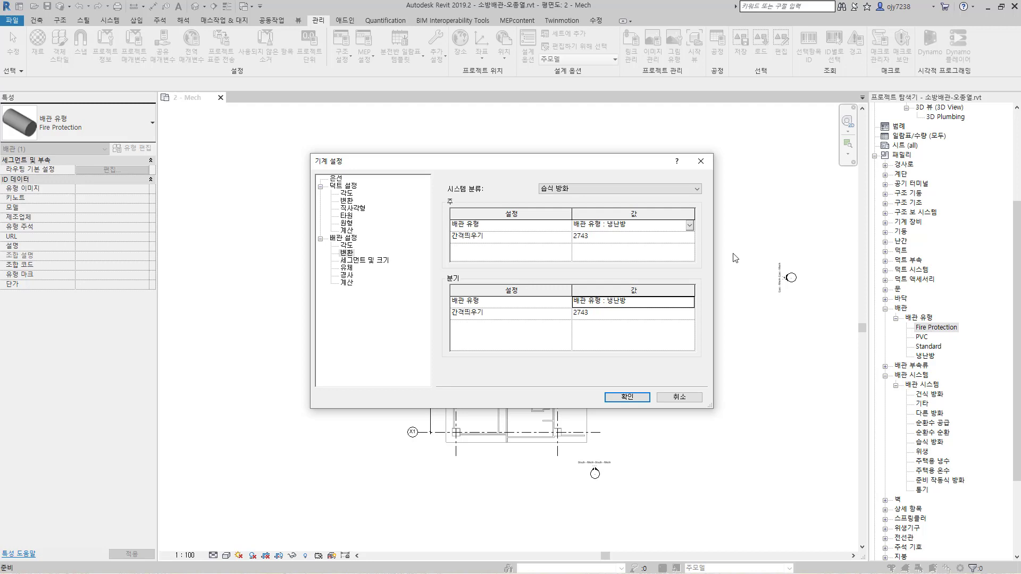
click(690, 226)
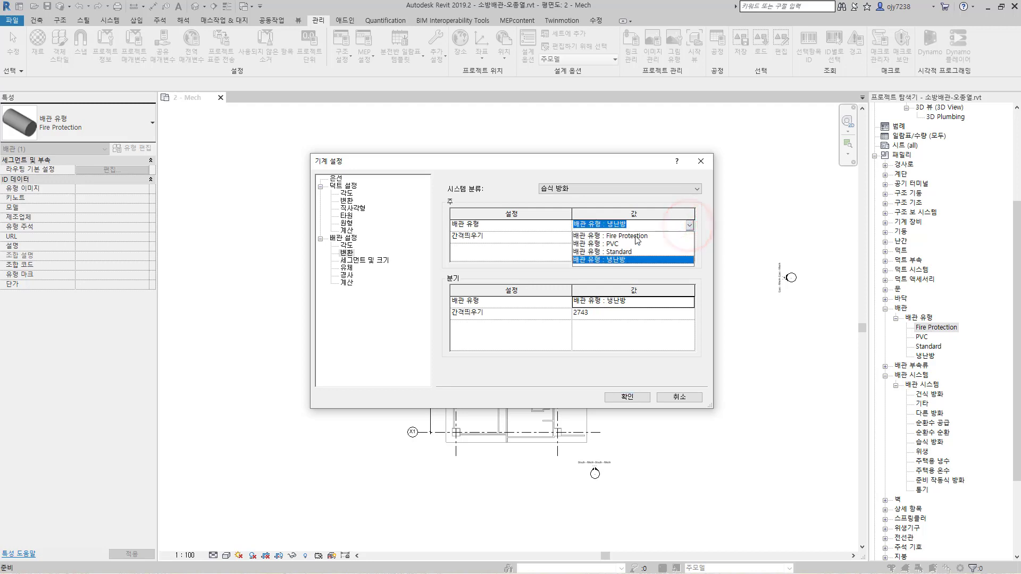
click(635, 236)
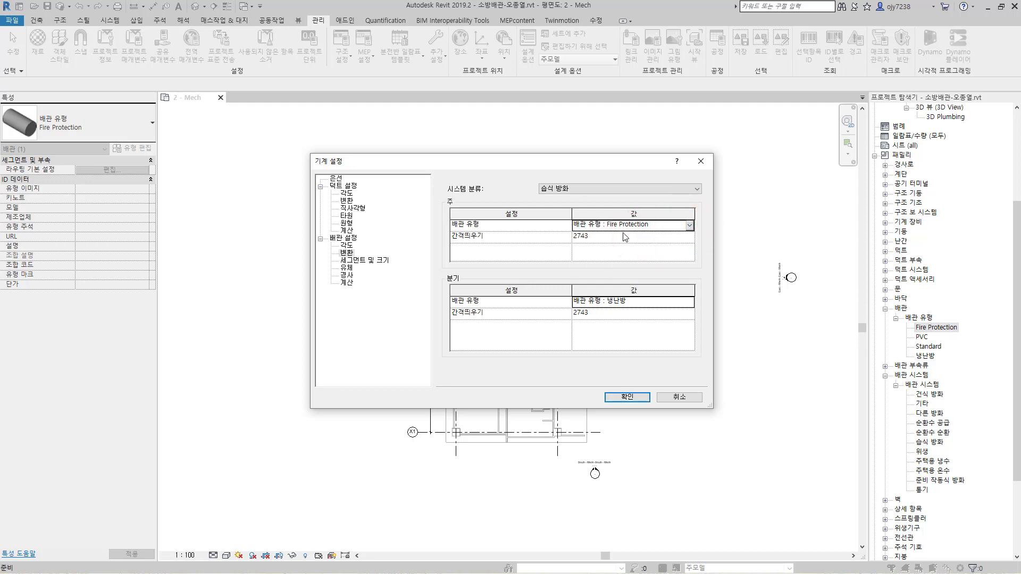
click(637, 301)
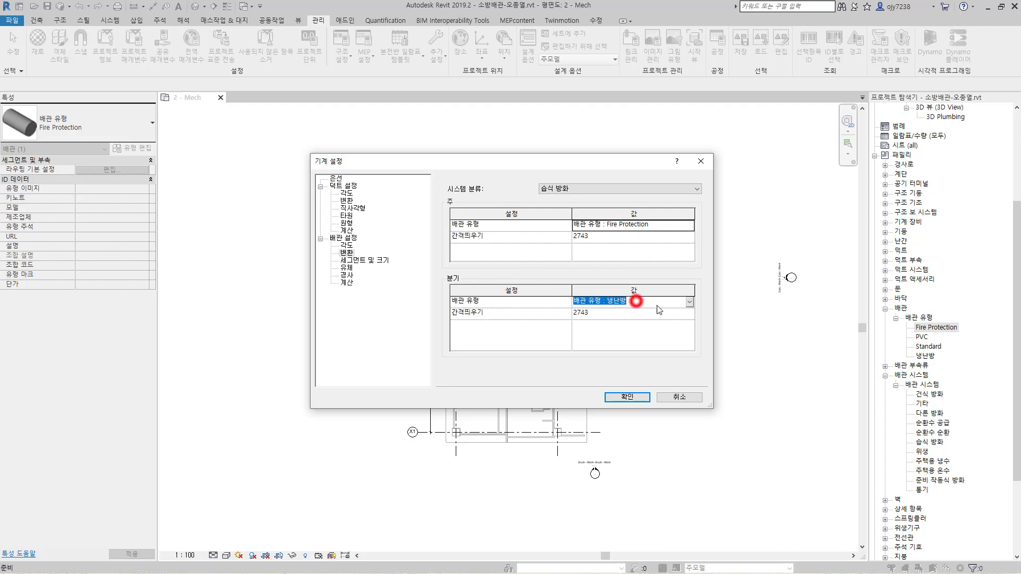
click(691, 303)
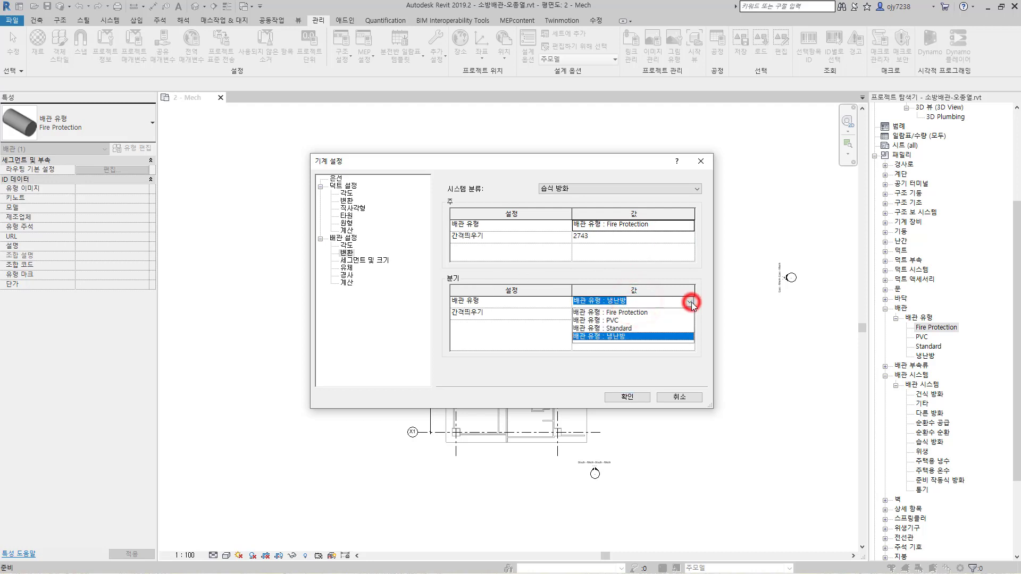
click(642, 313)
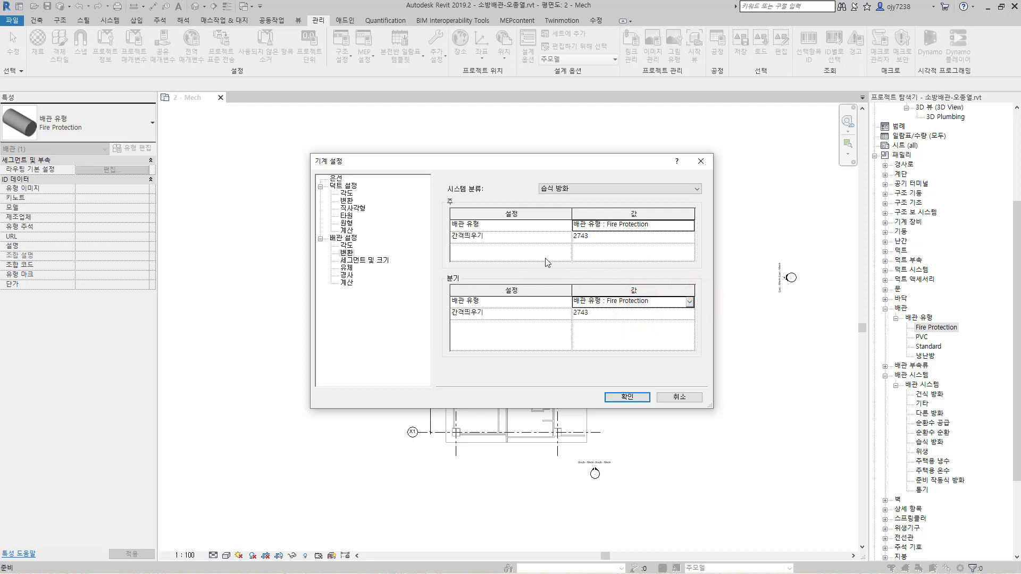
Set the offset (간격띄우기) to 3200 for the main and 3500 for the branch, and accept the mechanical settings.
click(590, 239)
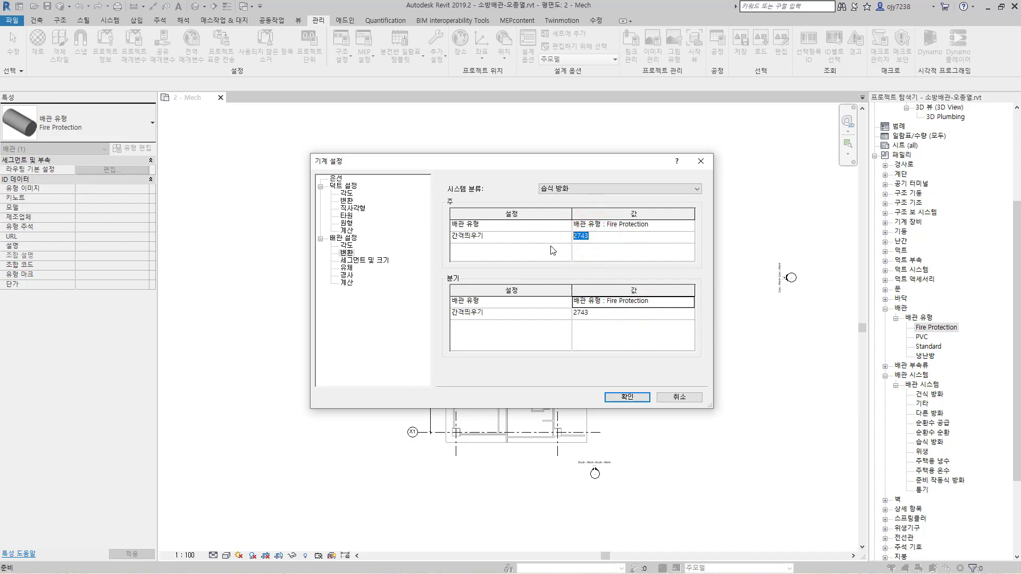
text(3200)
click(589, 318)
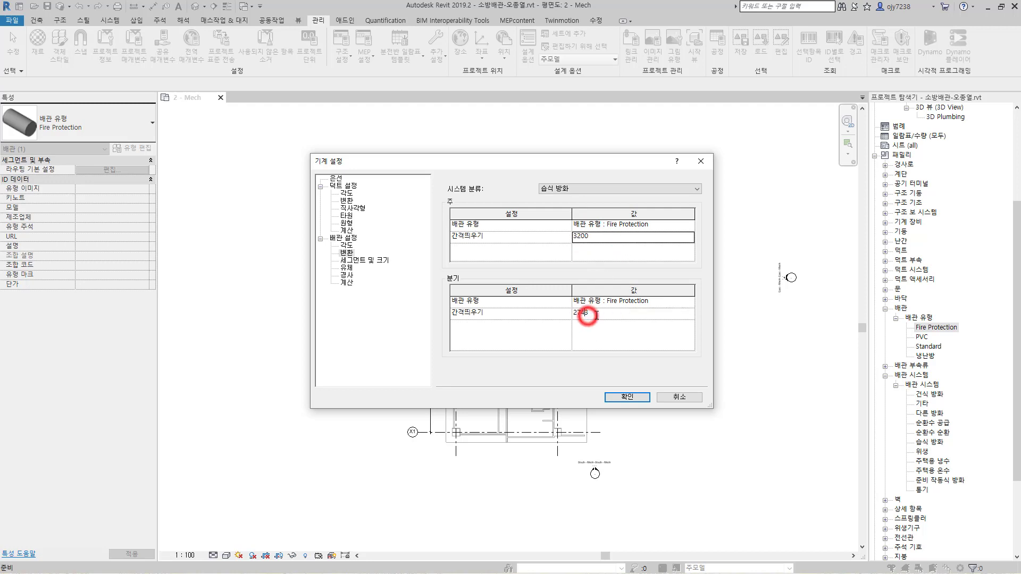
text(3500)
click(347, 238)
click(349, 253)
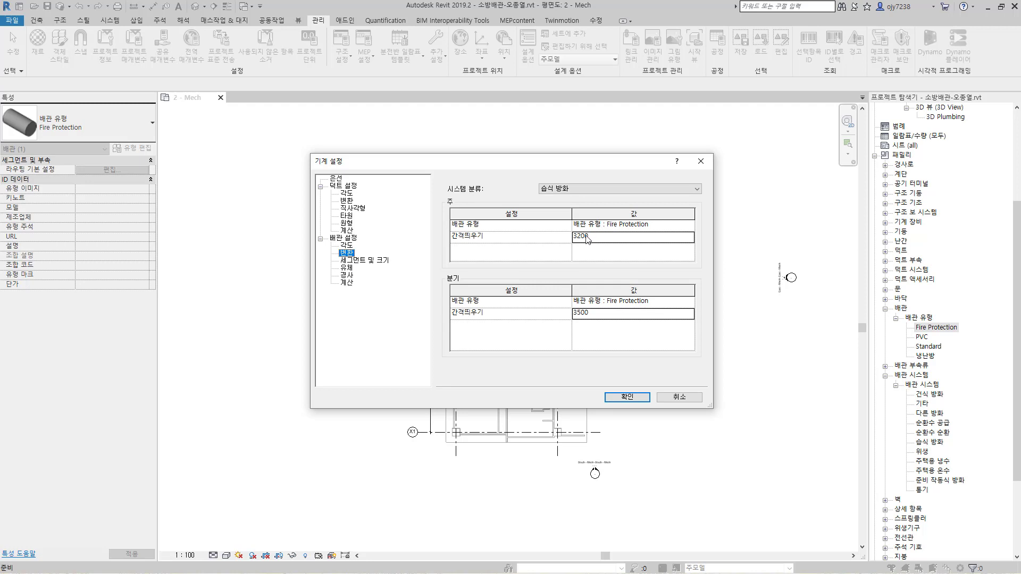
click(628, 397)
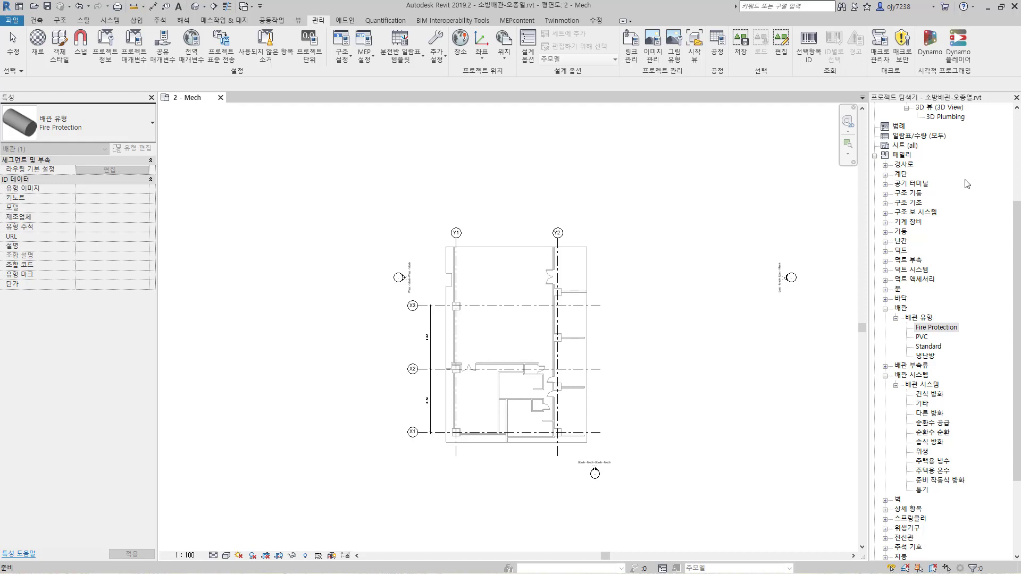
Open the North - Mech building elevation view.
drag(1015, 287, 1011, 194)
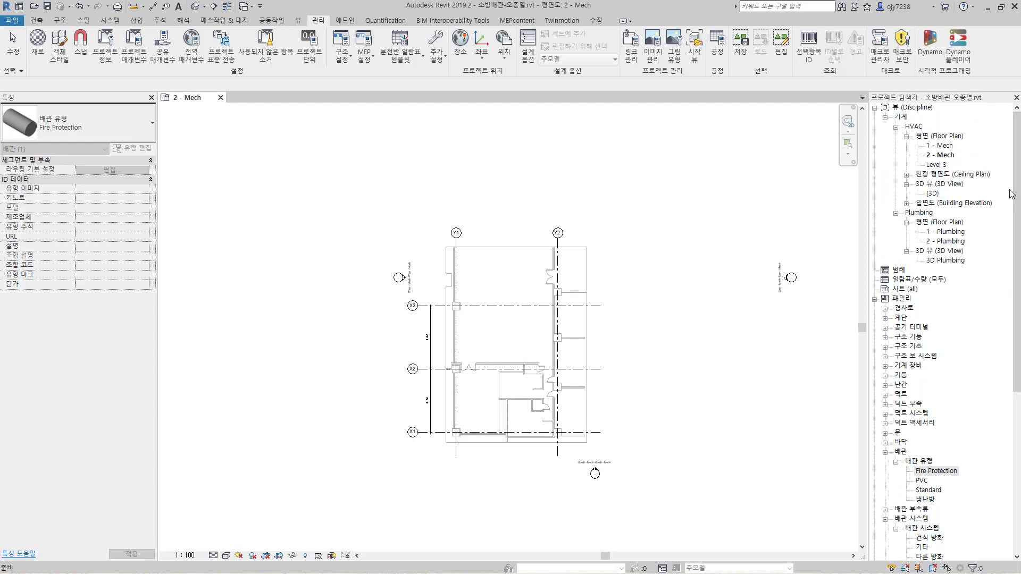
click(930, 203)
click(907, 204)
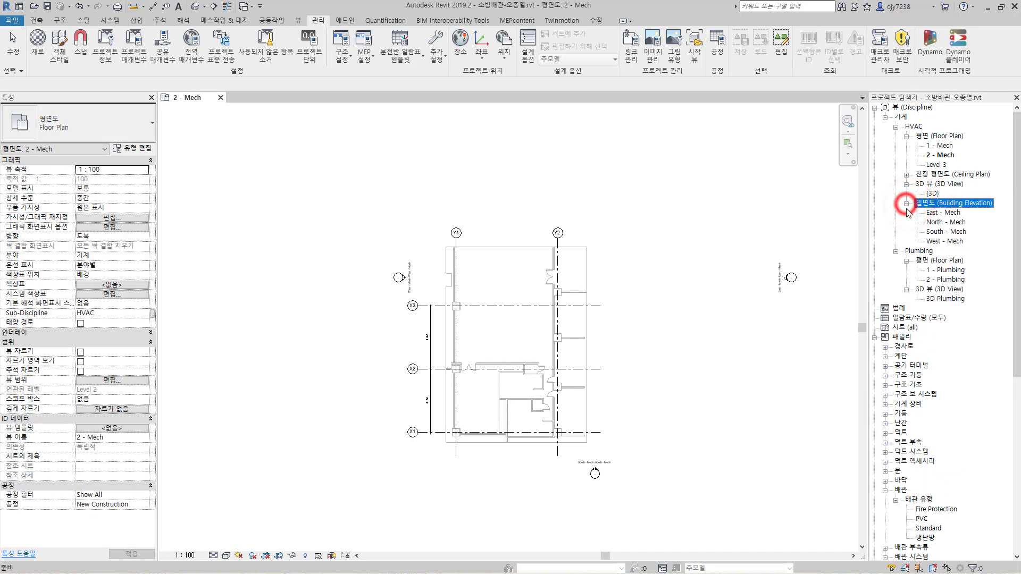
click(946, 223)
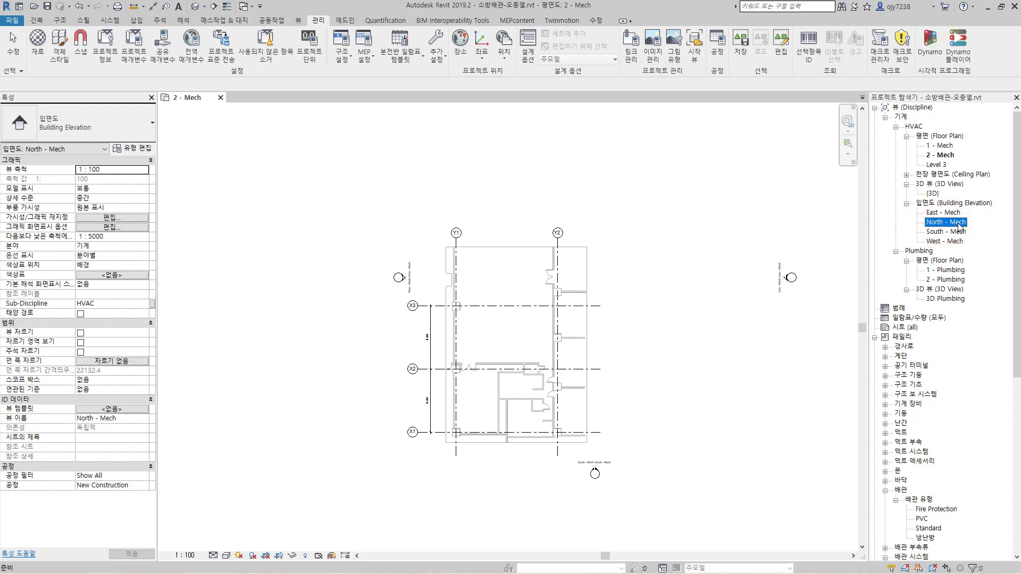
double_click(959, 222)
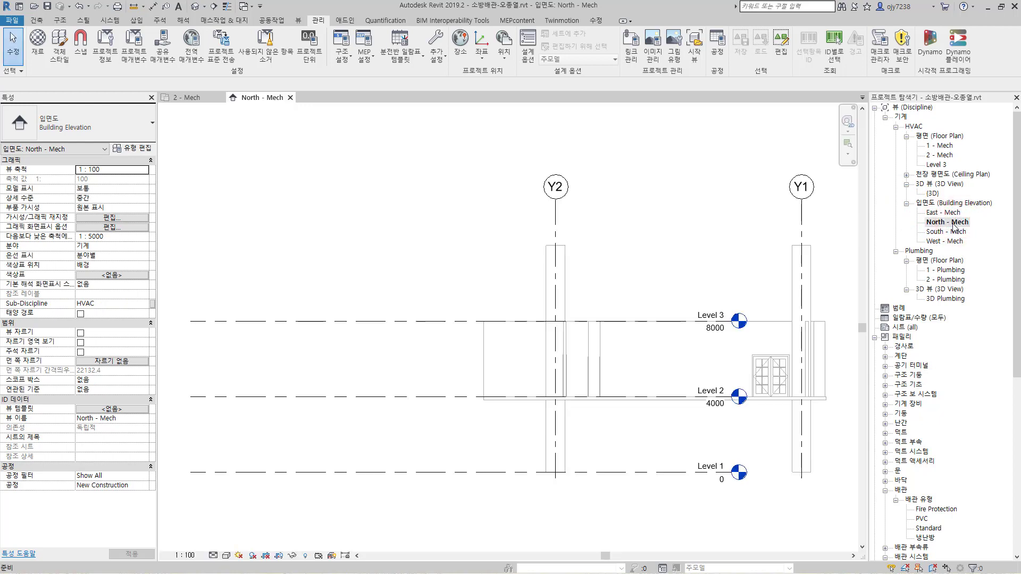
middle_drag(671, 359, 534, 278)
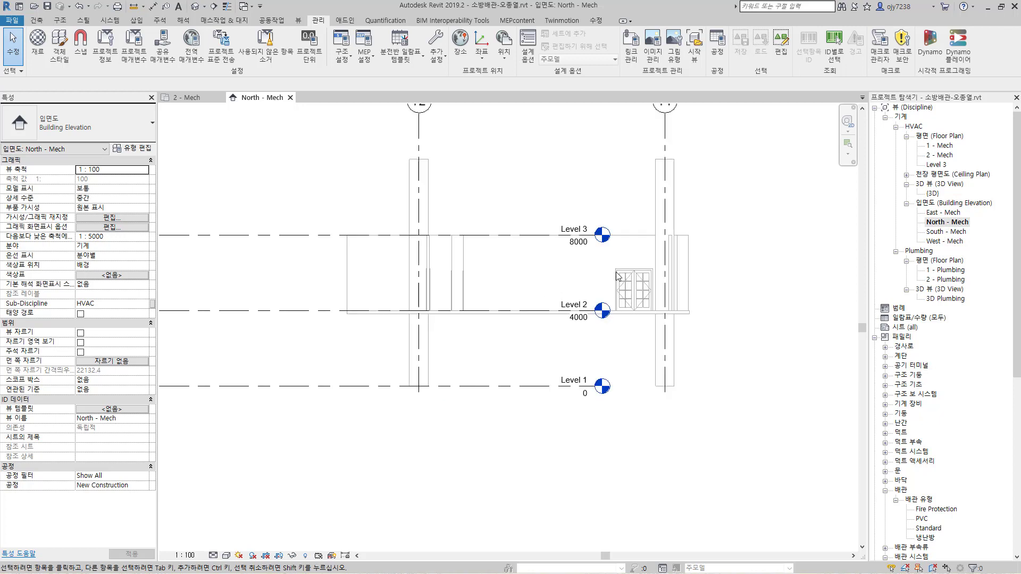
Extend the head ends of the aligned level lines outward beyond grid line Y1 and the building outline.
click(555, 391)
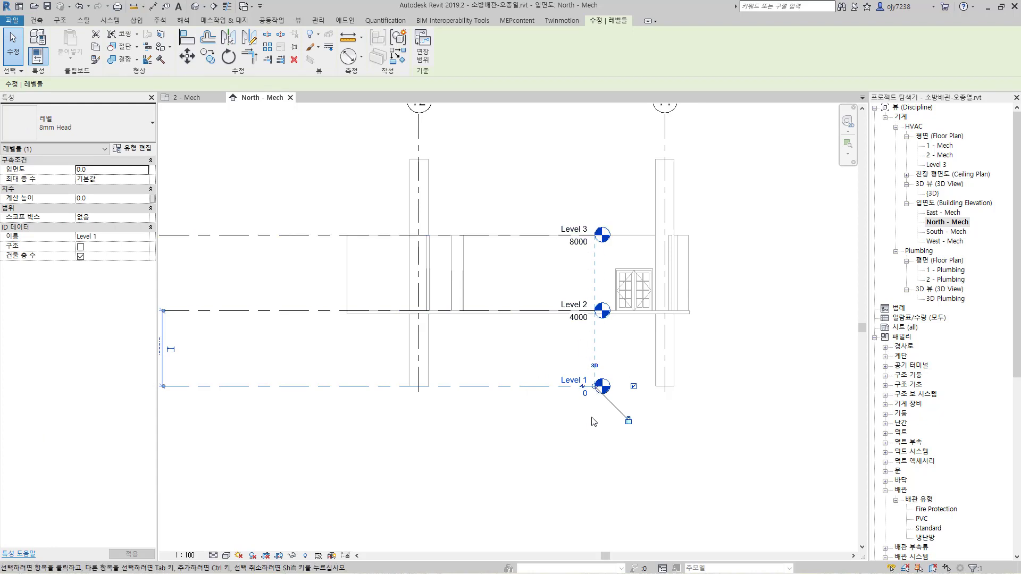
scroll(597, 399, up, 3)
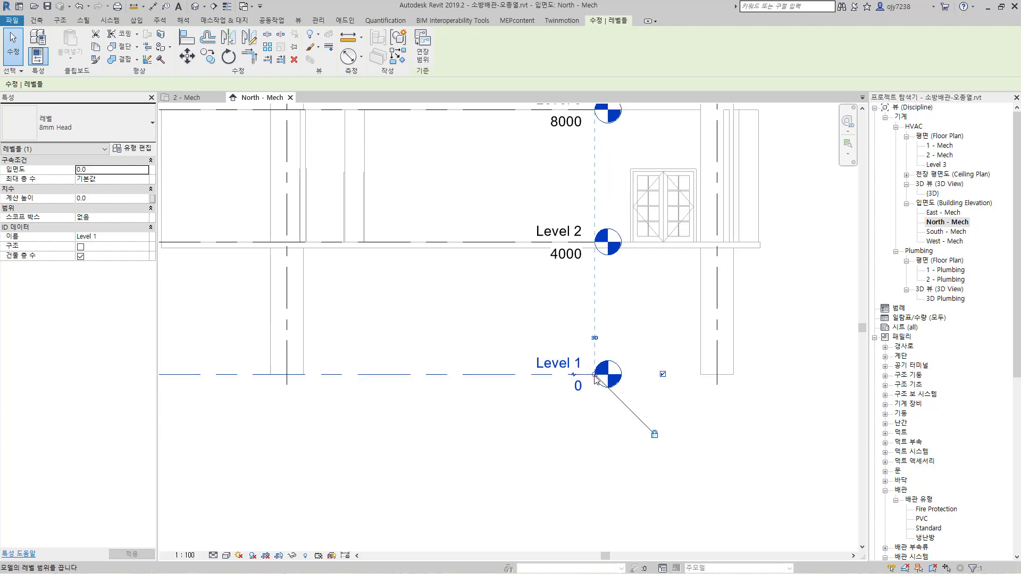
drag(596, 378, 851, 367)
scroll(589, 420, down, 3)
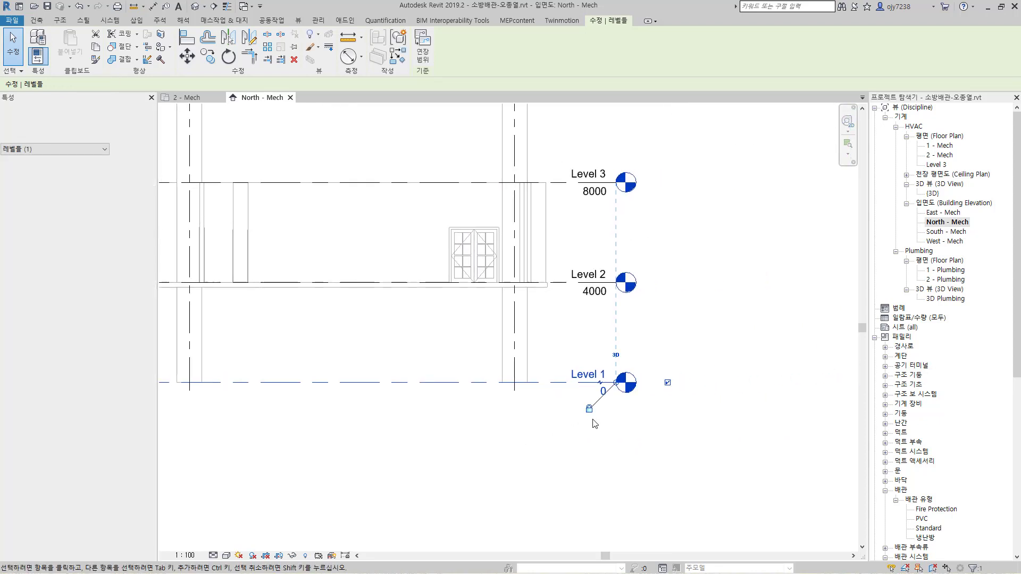
drag(616, 384, 698, 384)
scroll(460, 445, down, 3)
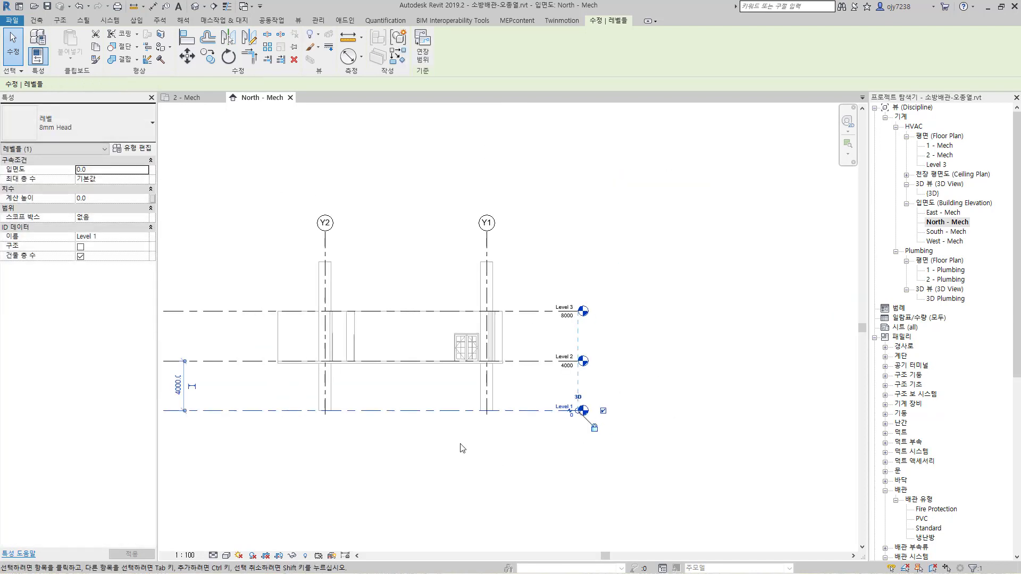
middle_drag(473, 455, 520, 448)
click(565, 438)
scroll(569, 358, up, 2)
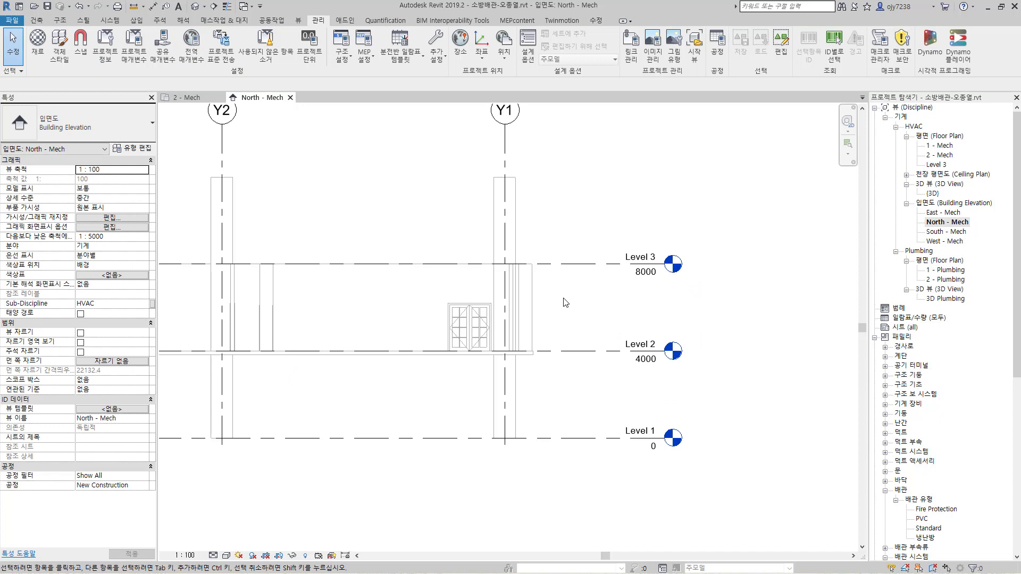
Examine the elevations of Level 1, Level 2 and Level 3 in the North - Mech view.
click(645, 357)
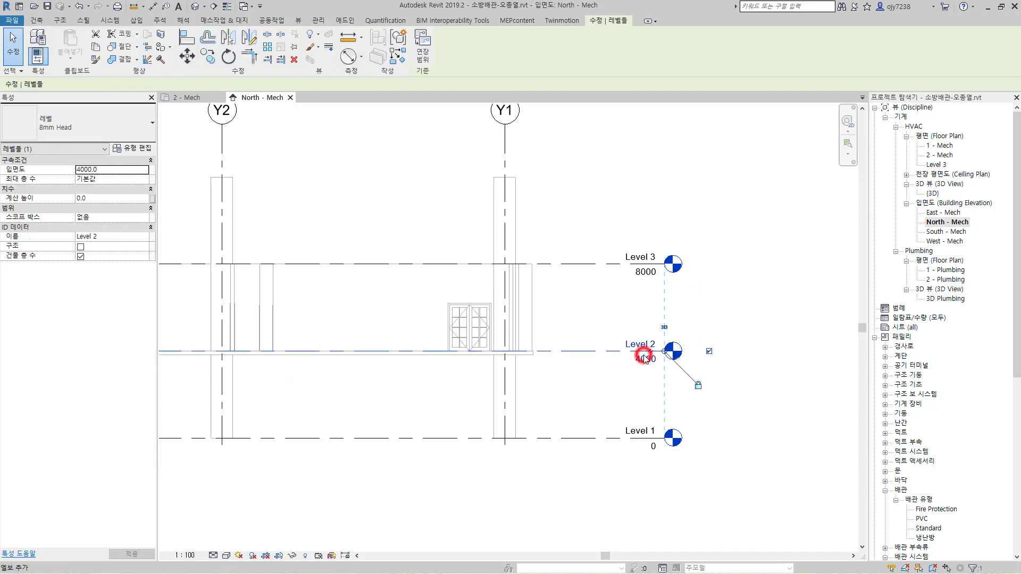
click(645, 266)
click(656, 437)
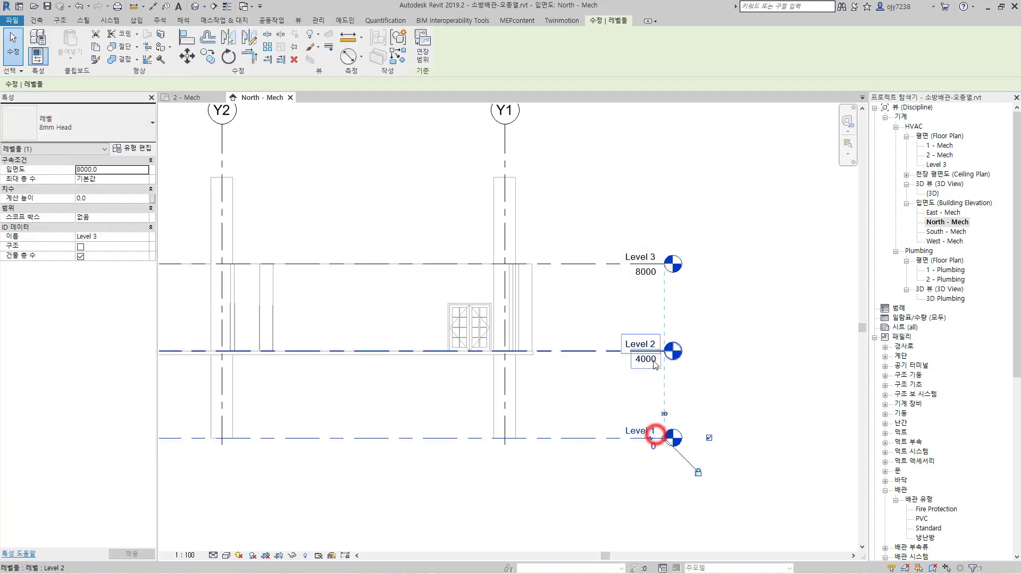
click(655, 354)
click(646, 273)
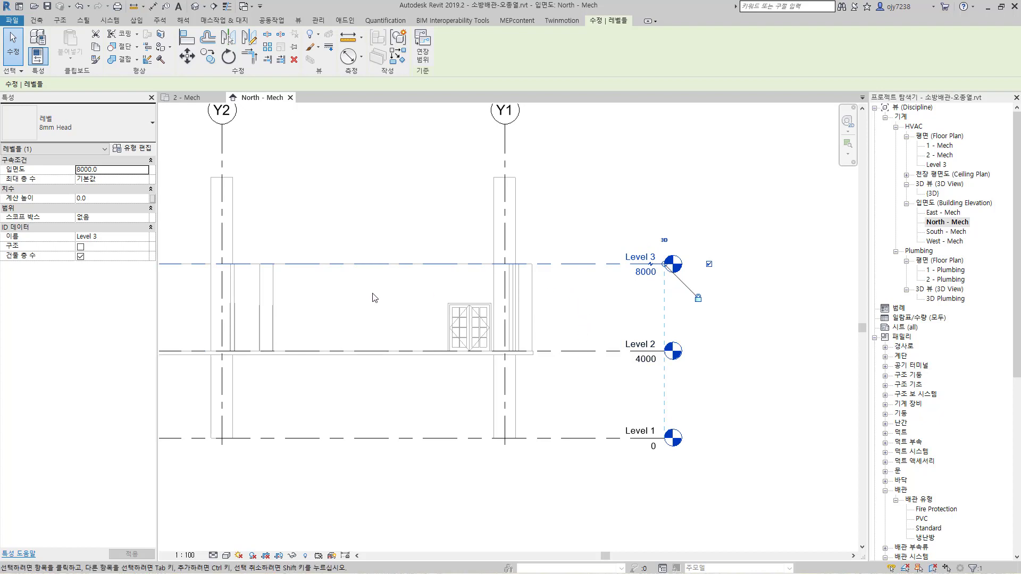
click(562, 302)
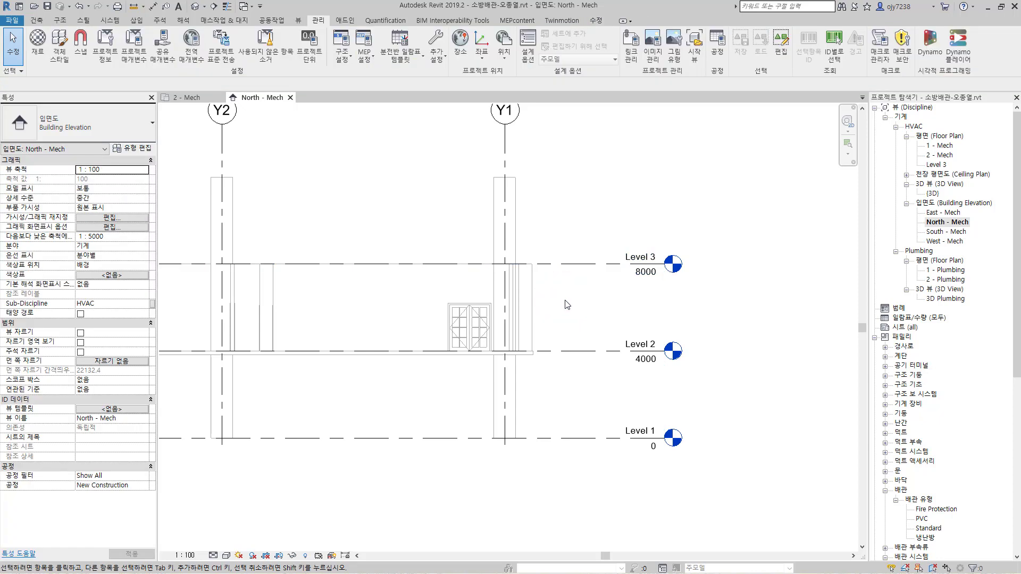
Copy the Level 2 line straight up by 3000 in the North - Mech elevation.
click(36, 21)
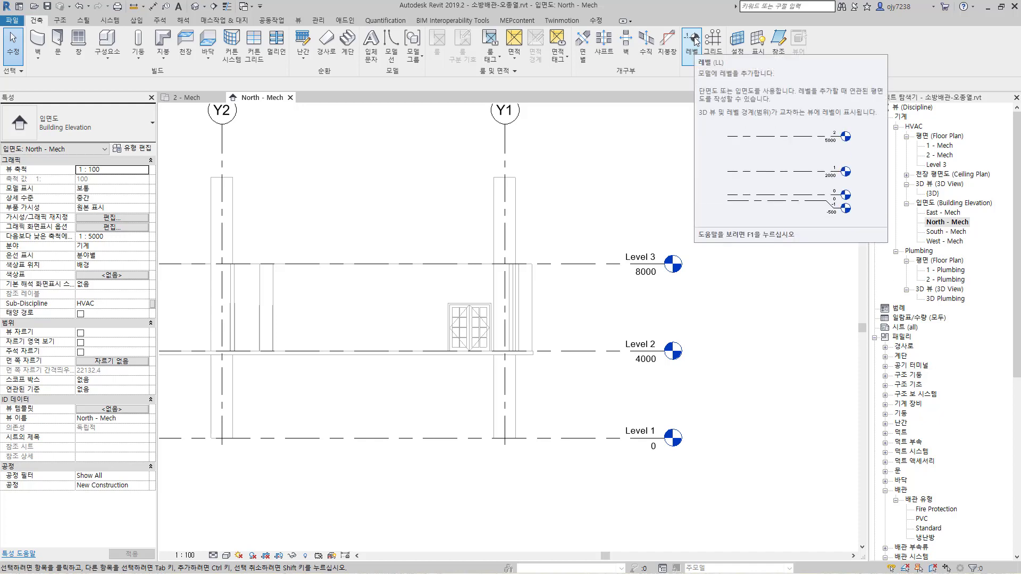
click(574, 350)
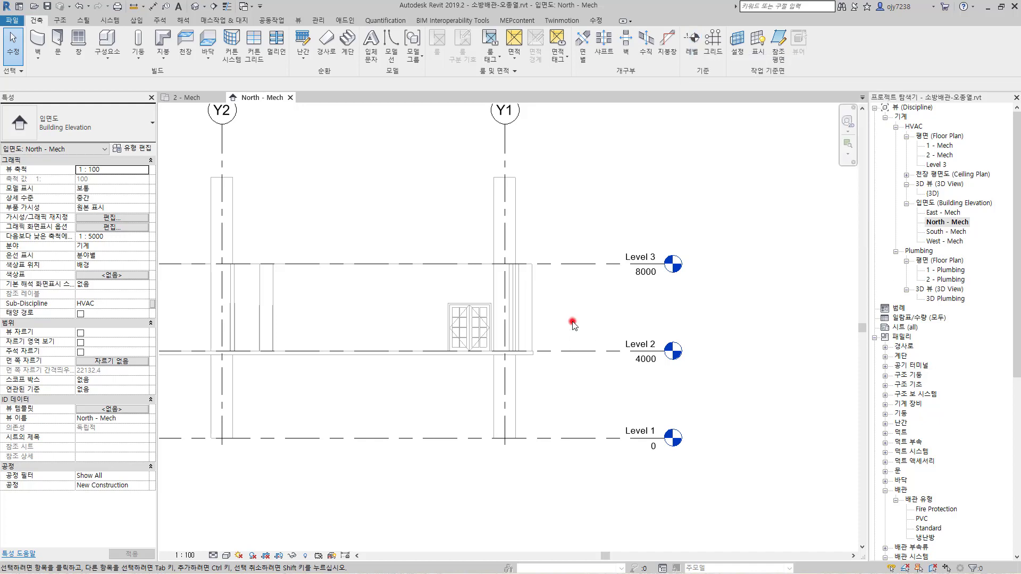
click(580, 352)
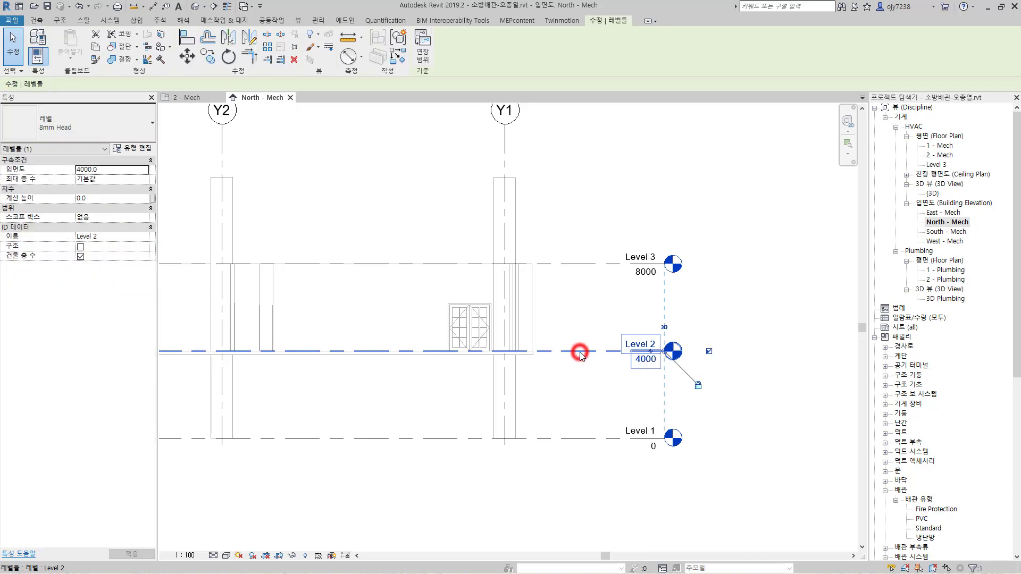
click(209, 56)
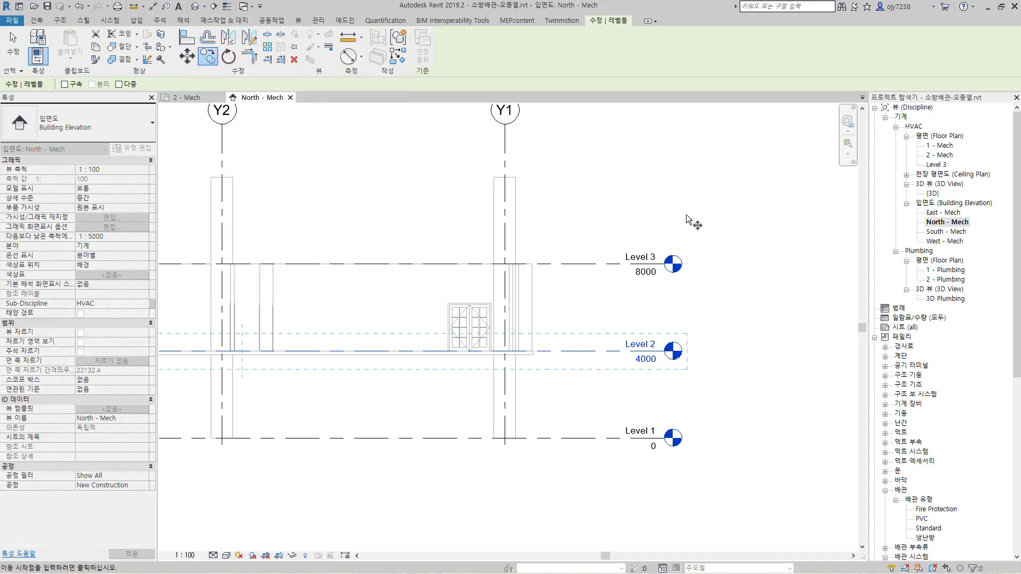
click(683, 169)
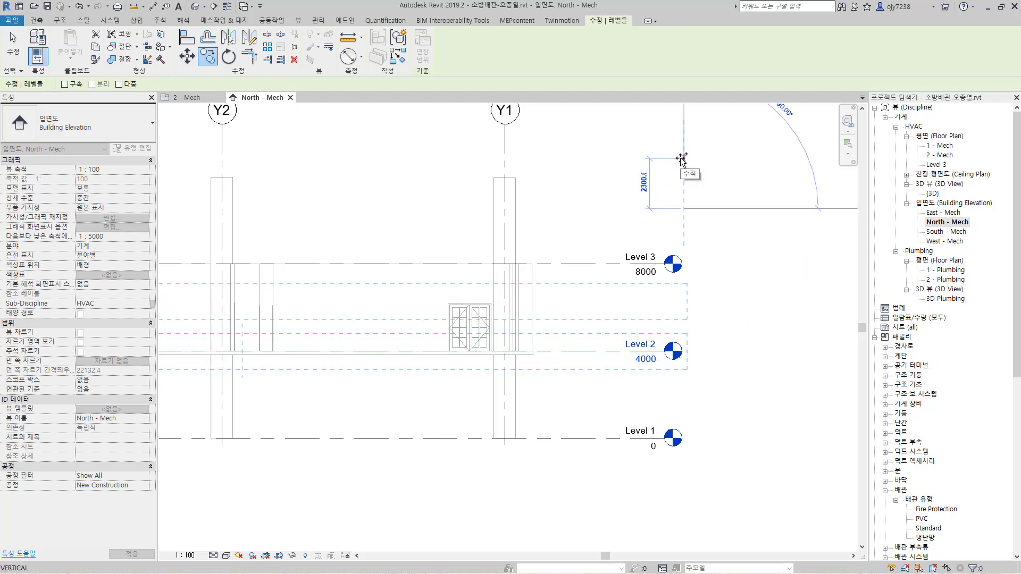
text(3000)
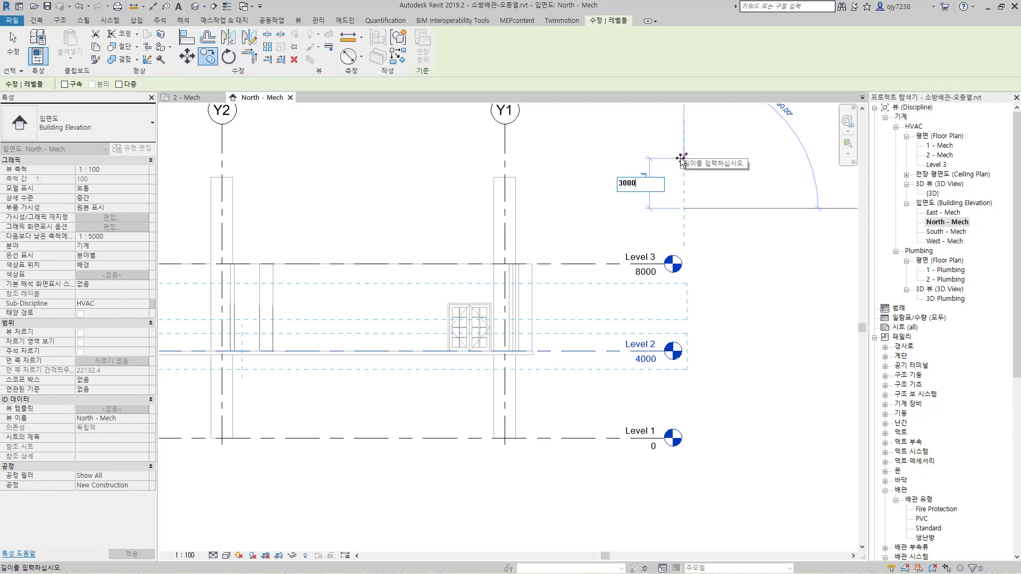
key(Return)
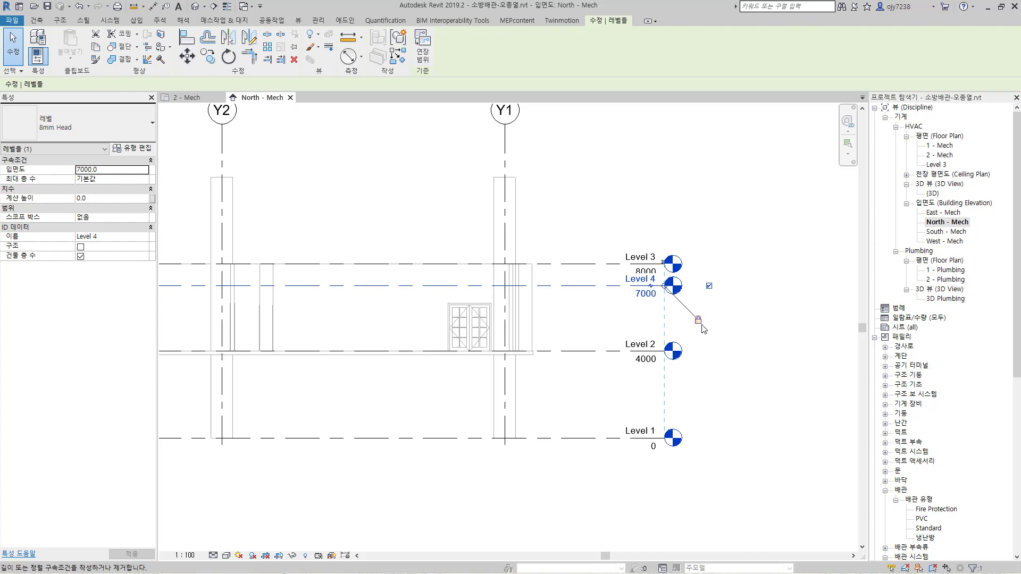
click(723, 340)
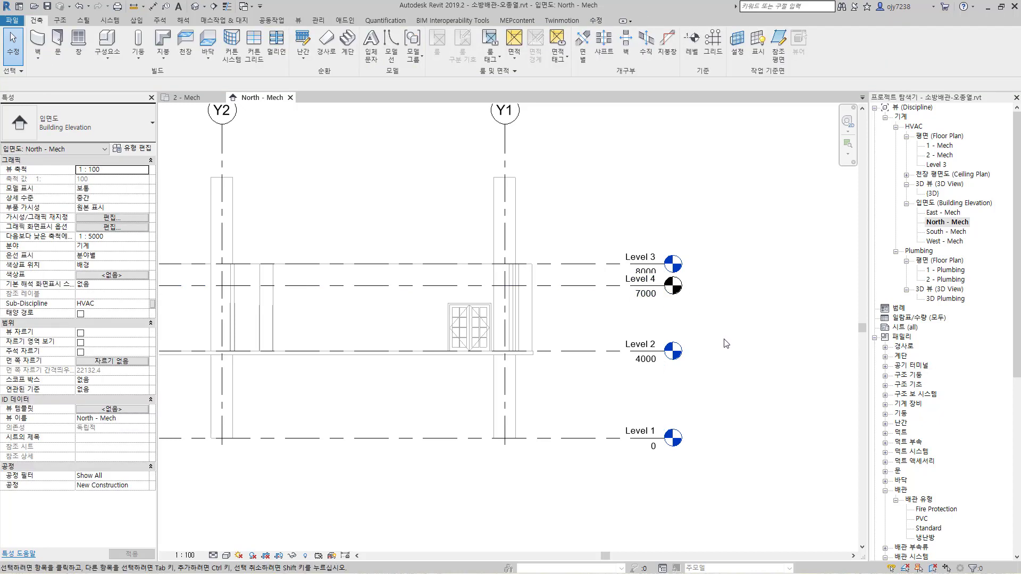
Set the North - Mech elevation's view scale to 1 : 50.
scroll(680, 315, up, 1)
scroll(645, 289, up, 1)
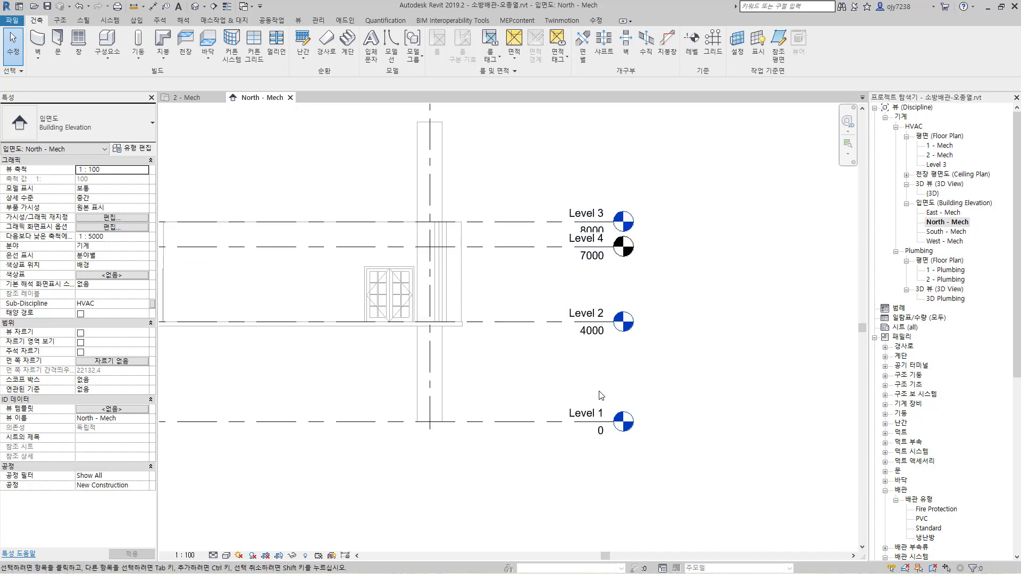
click(191, 556)
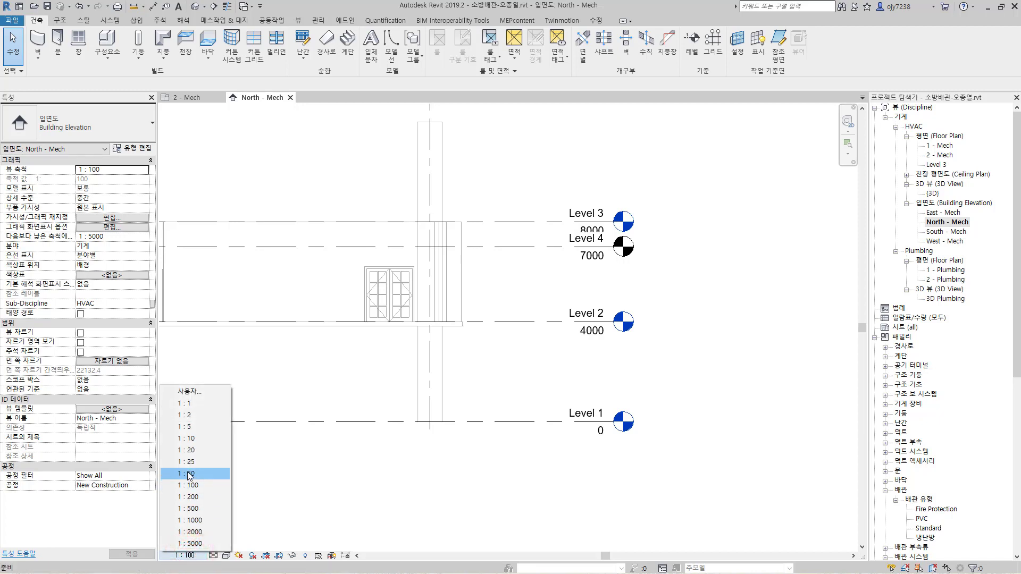
click(189, 474)
scroll(621, 269, up, 4)
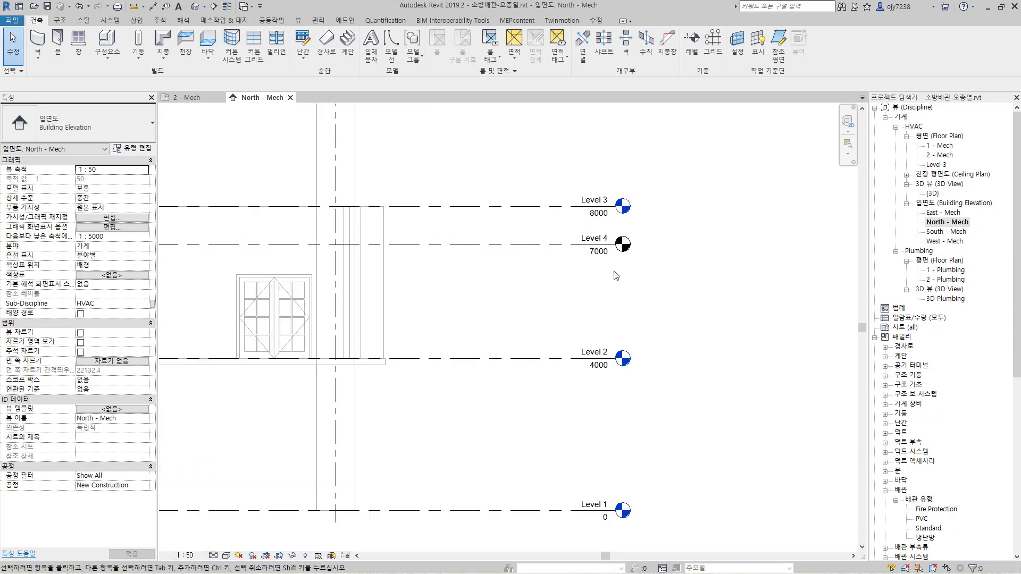
Compare the level heads in the elevation with the HVAC floor plans 1 - Mech, 2 - Mech and Level 3.
middle_drag(622, 268, 625, 255)
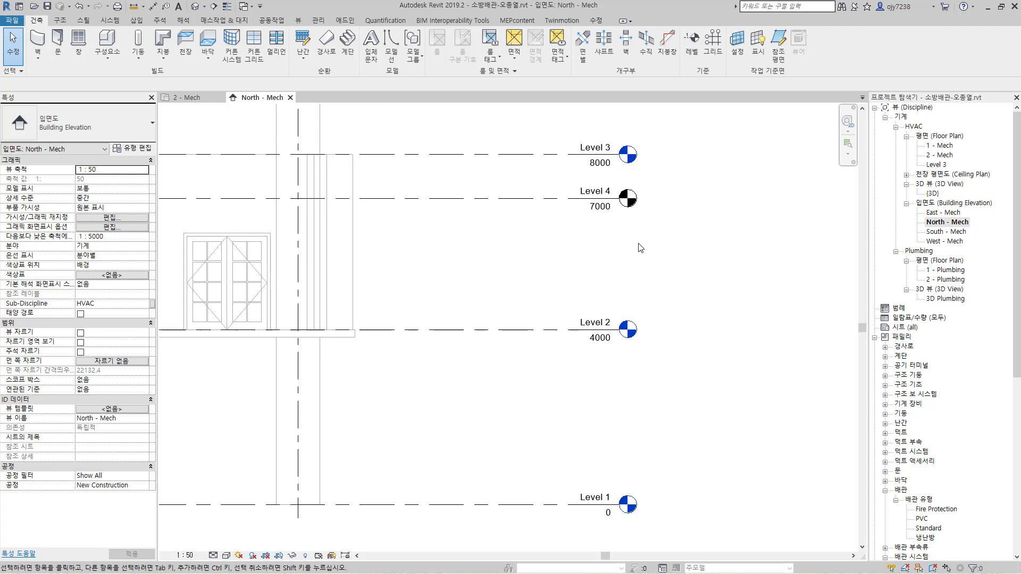
middle_drag(644, 251, 627, 253)
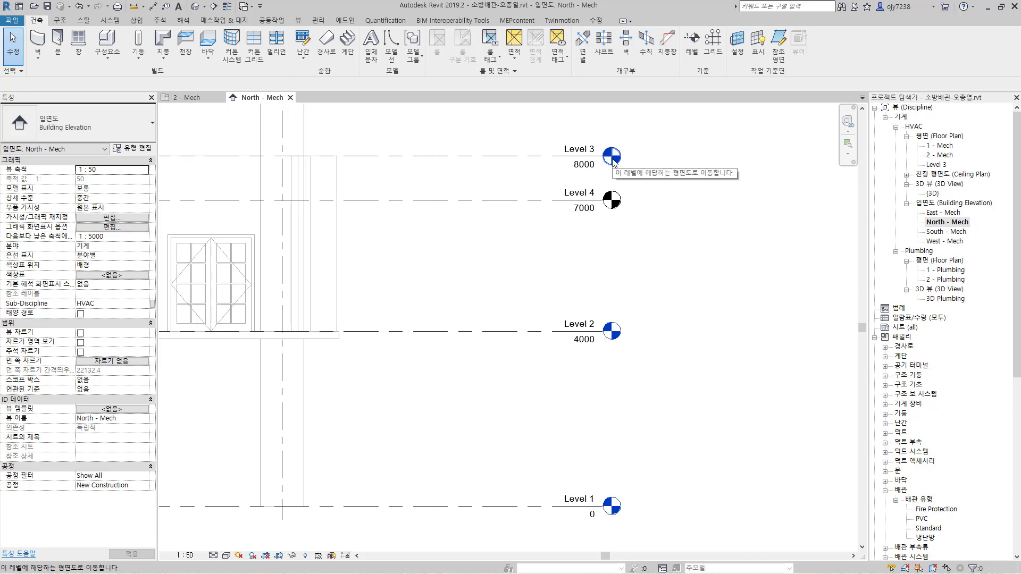
click(947, 147)
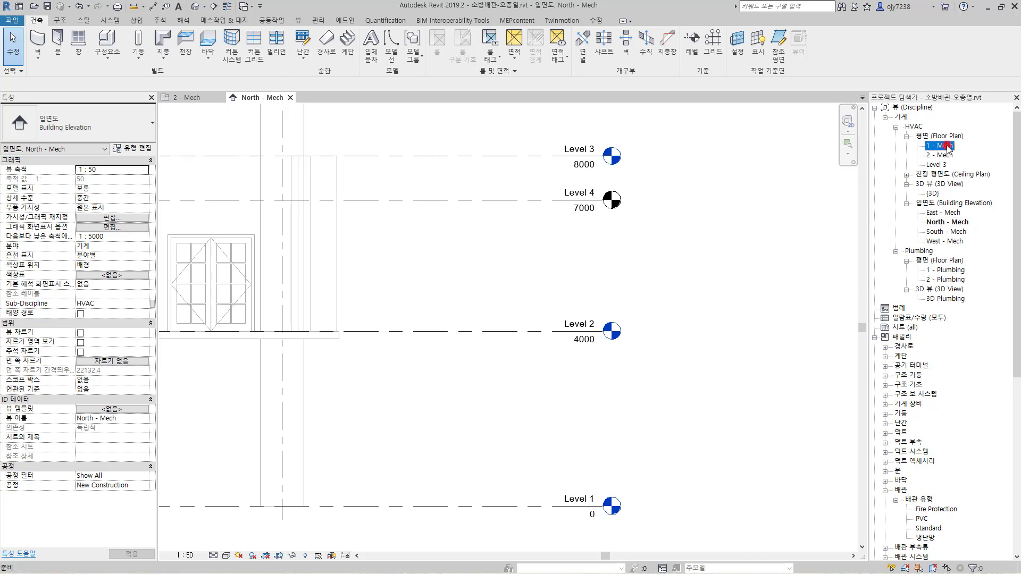
click(945, 155)
click(944, 165)
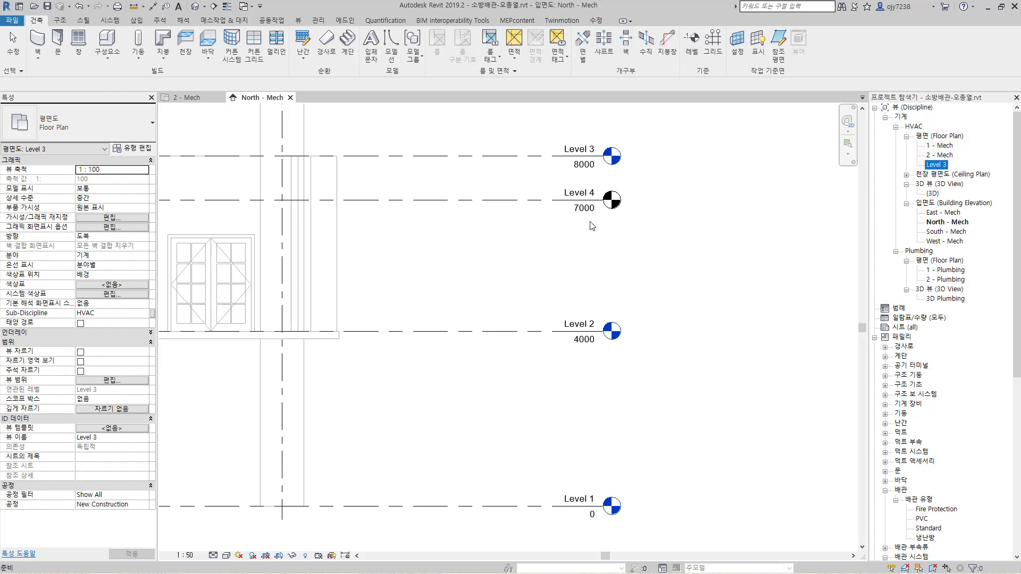
click(944, 164)
Rename the copied level between Level 2 and Level 3 as 2층 천정레벨.
click(583, 196)
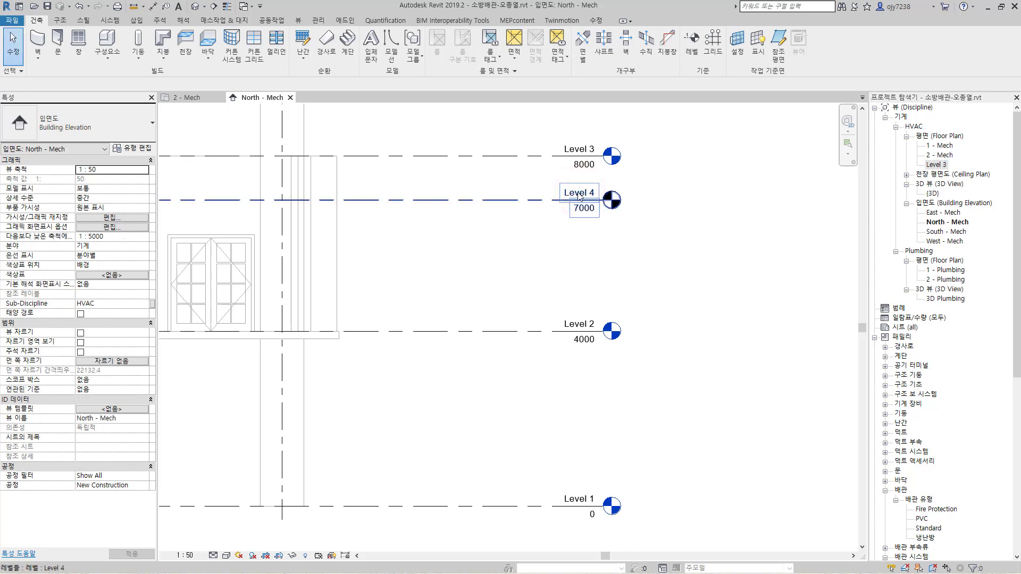
click(575, 196)
click(575, 194)
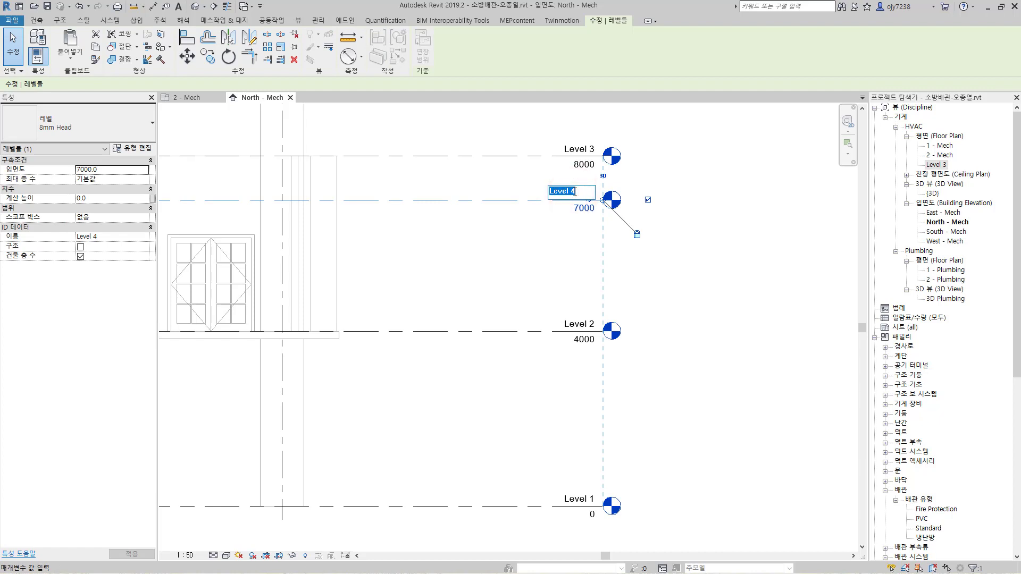
text(2층 ㅊ정레베)
key(Return)
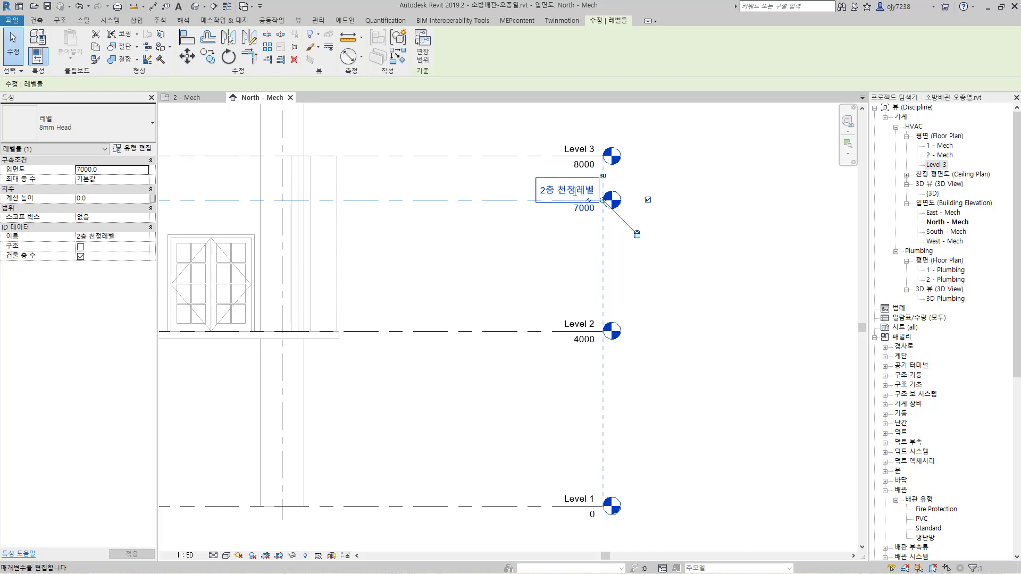
click(234, 157)
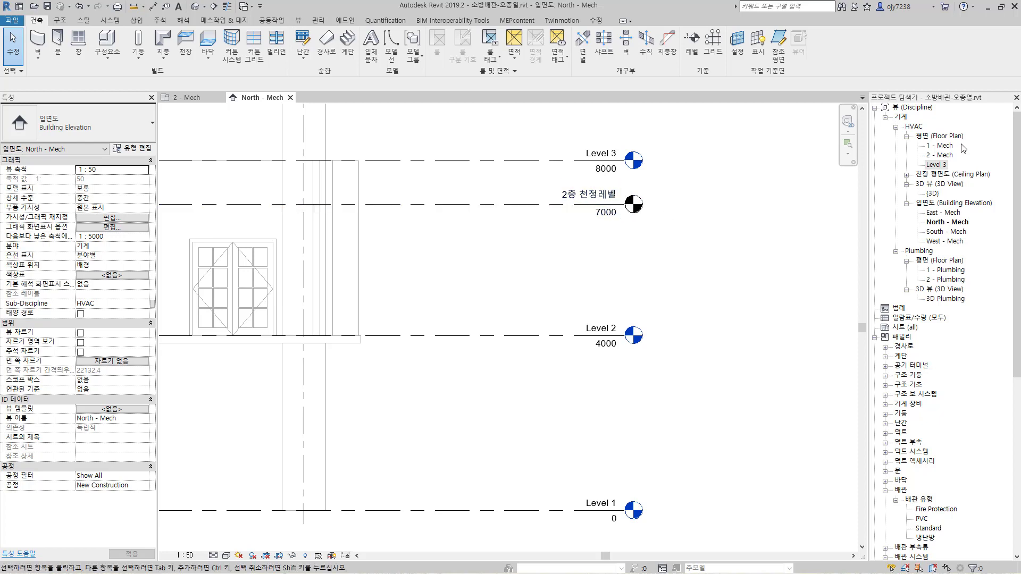
Create a reflected ceiling plan of type Ceiling Plan for 2층 천정레벨, keeping the option not to duplicate existing views.
click(299, 22)
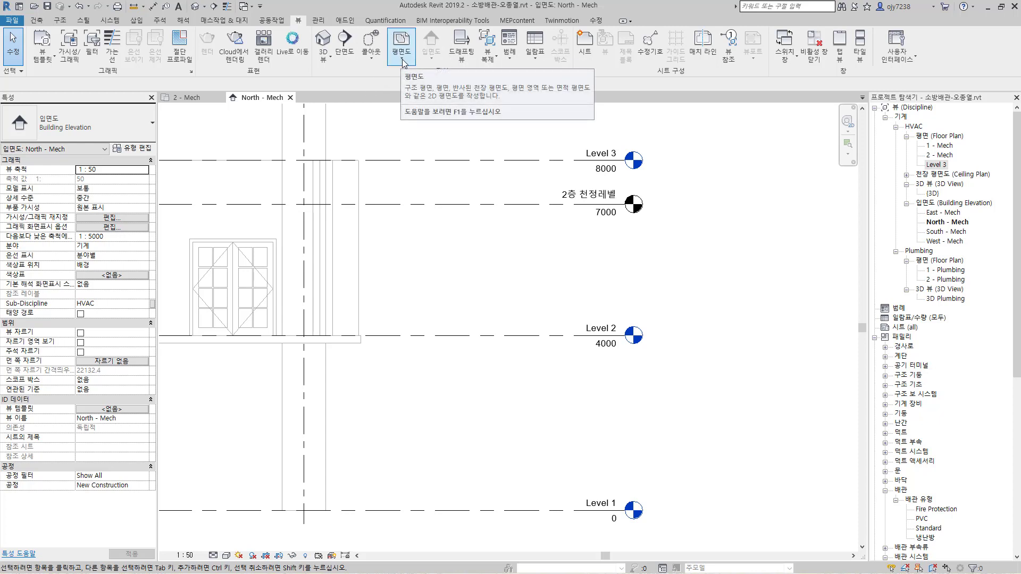
click(403, 59)
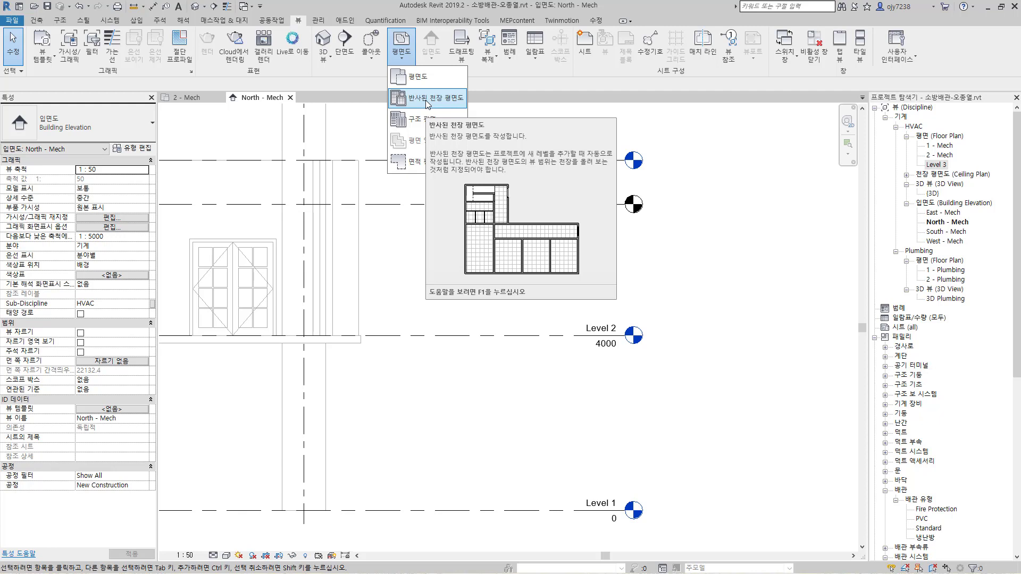
click(426, 99)
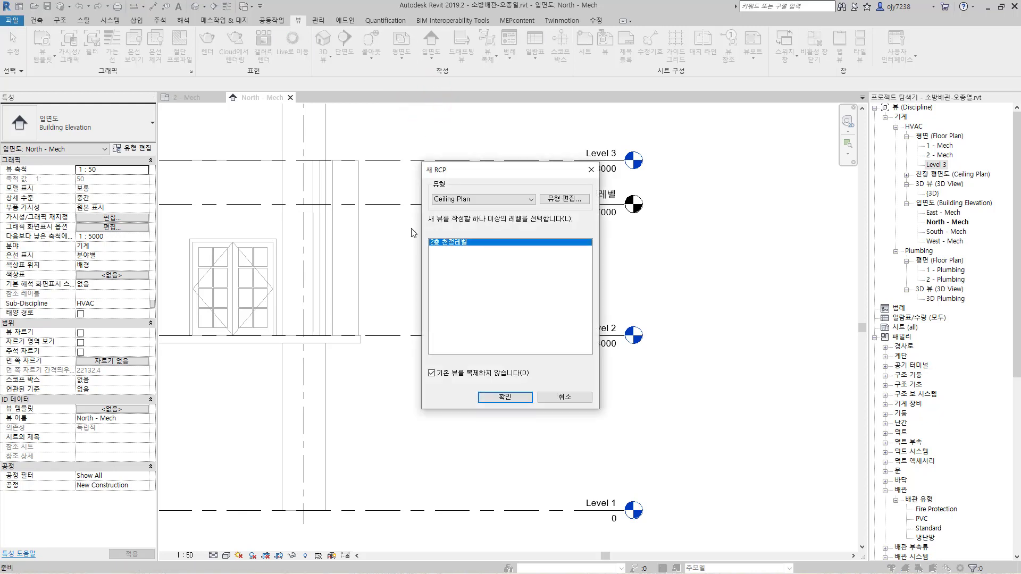
click(456, 172)
drag(456, 172, 463, 166)
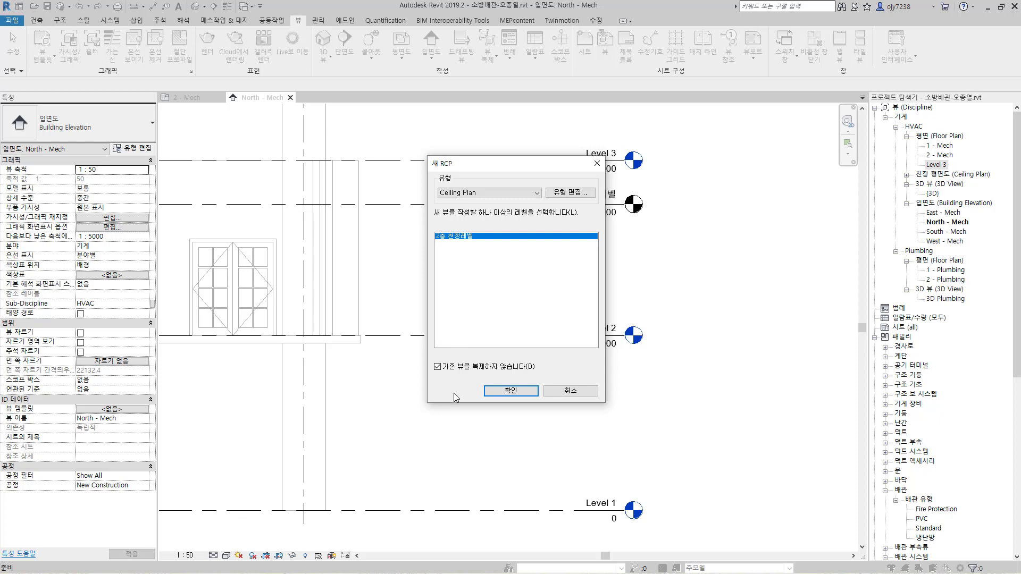
click(438, 367)
click(441, 367)
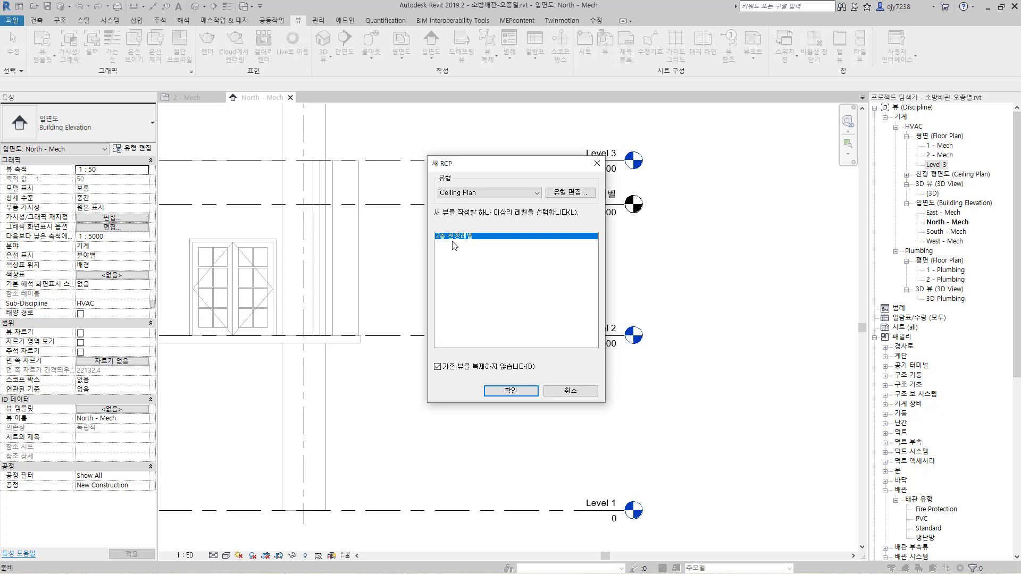
click(521, 391)
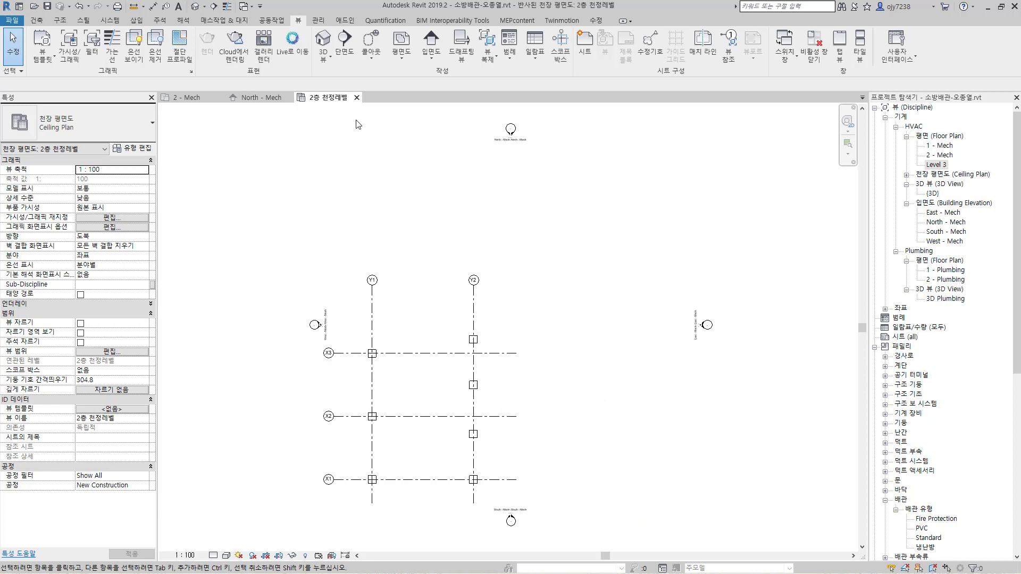
Set the cut plane offset in the 2층 천정레벨 ceiling plan's view range to 0 and accept it.
middle_drag(423, 227, 440, 171)
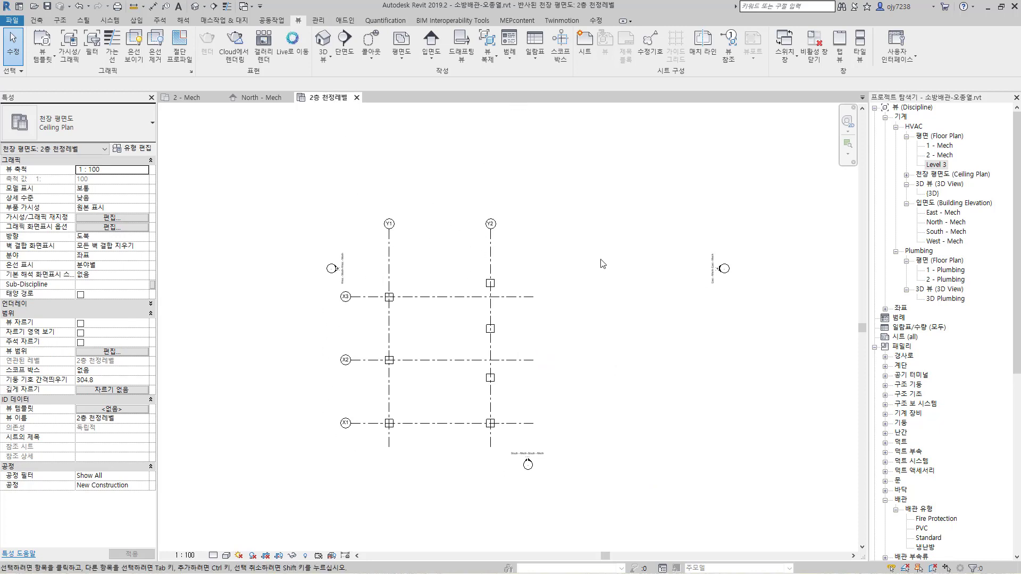
middle_drag(454, 372, 472, 330)
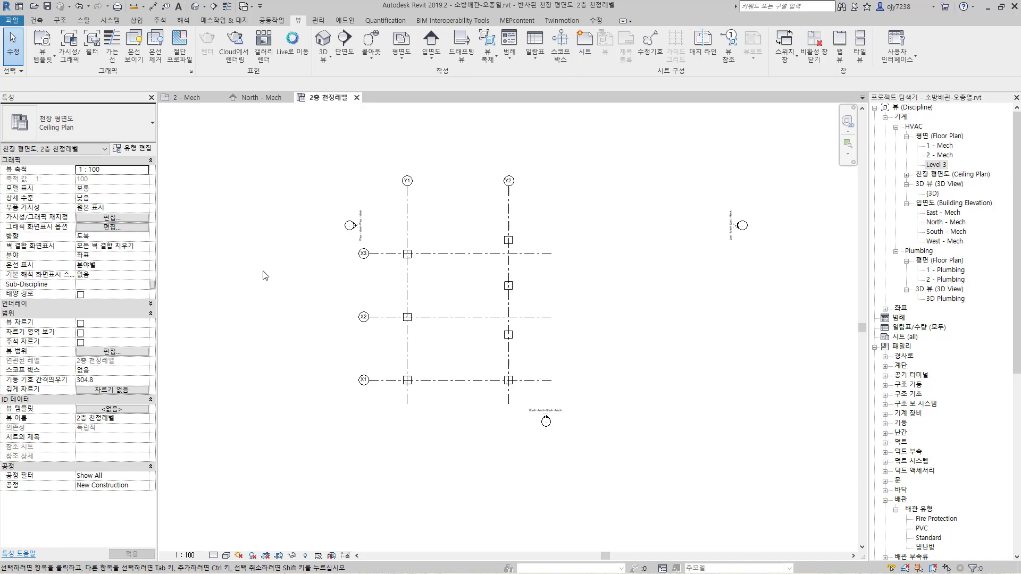
click(108, 353)
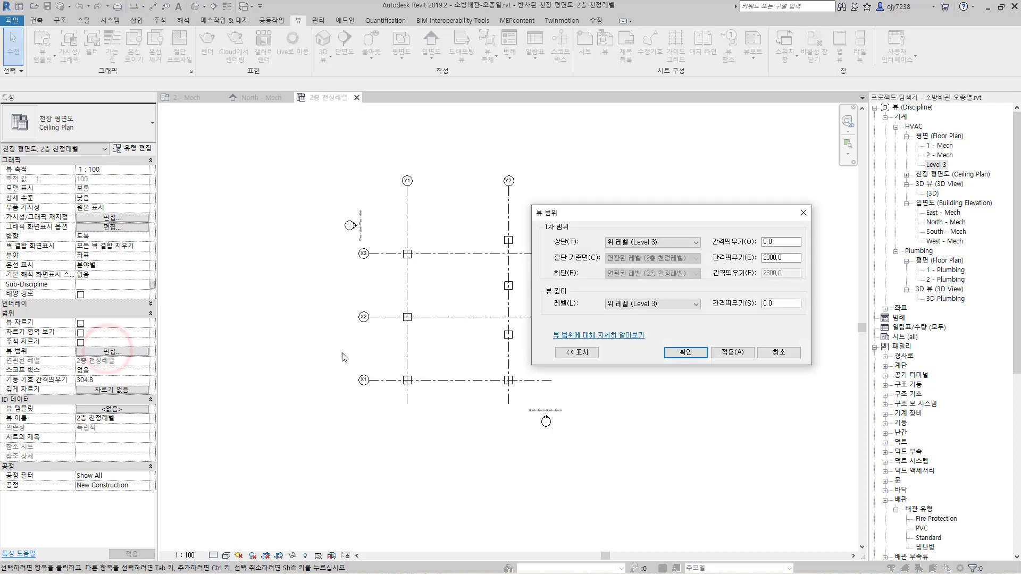
drag(641, 218, 490, 194)
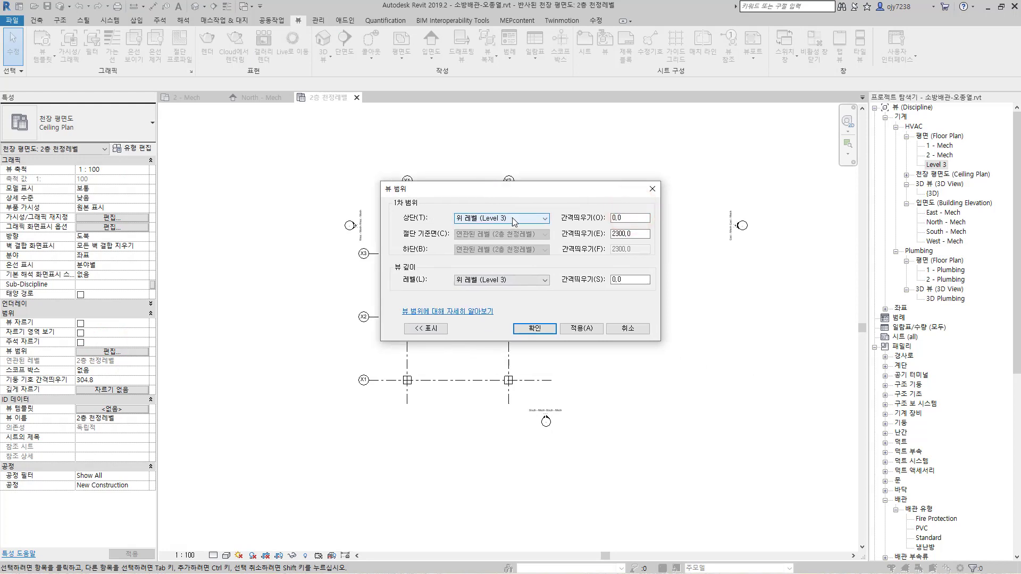
click(627, 218)
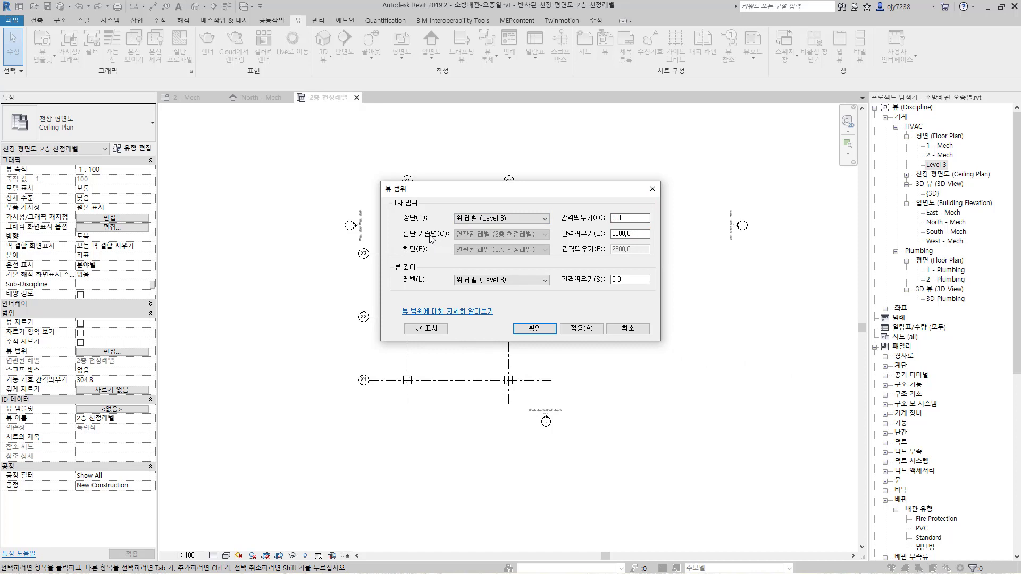
double_click(638, 234)
text(0)
click(536, 328)
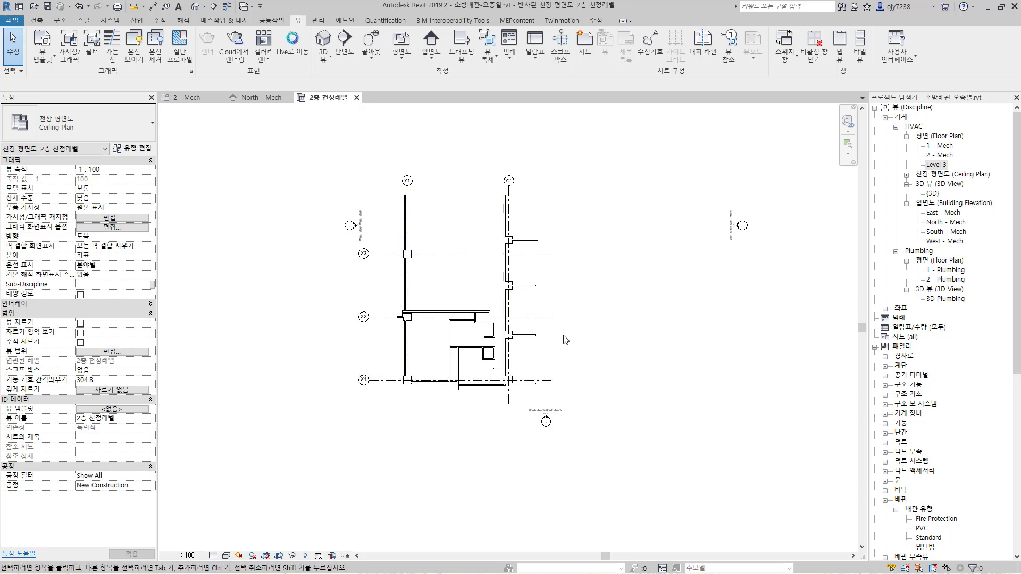
scroll(458, 341, up, 3)
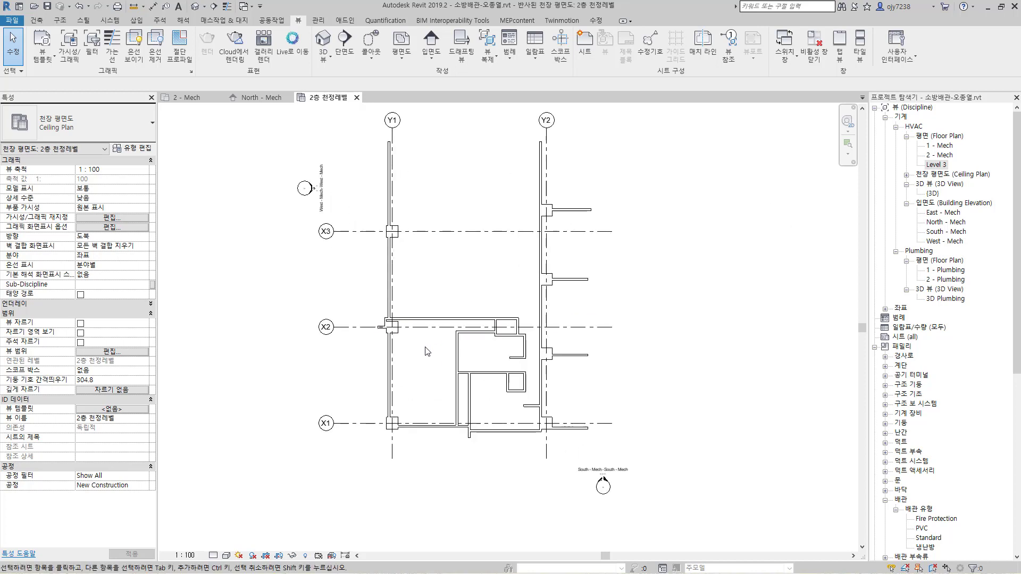
middle_drag(428, 355, 431, 365)
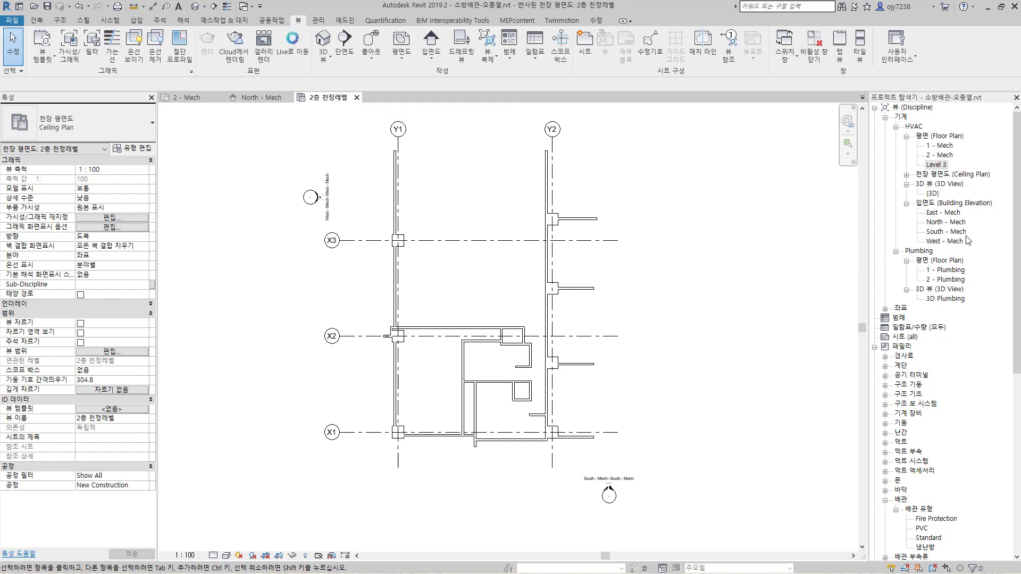
Set the discipline (분야) of the 2층 천정레벨 ceiling plan to 기계.
click(716, 270)
click(88, 255)
click(144, 256)
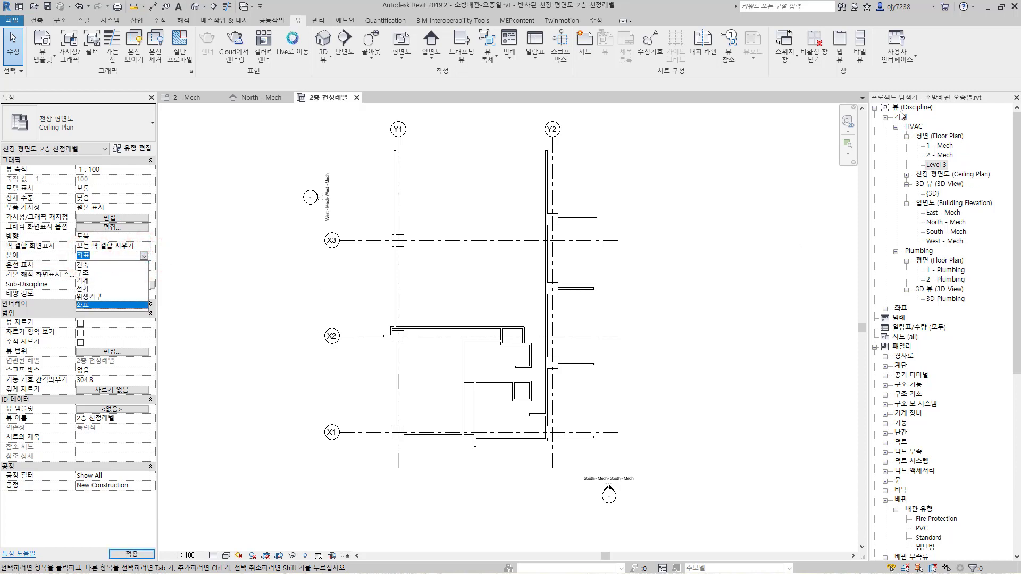
click(85, 281)
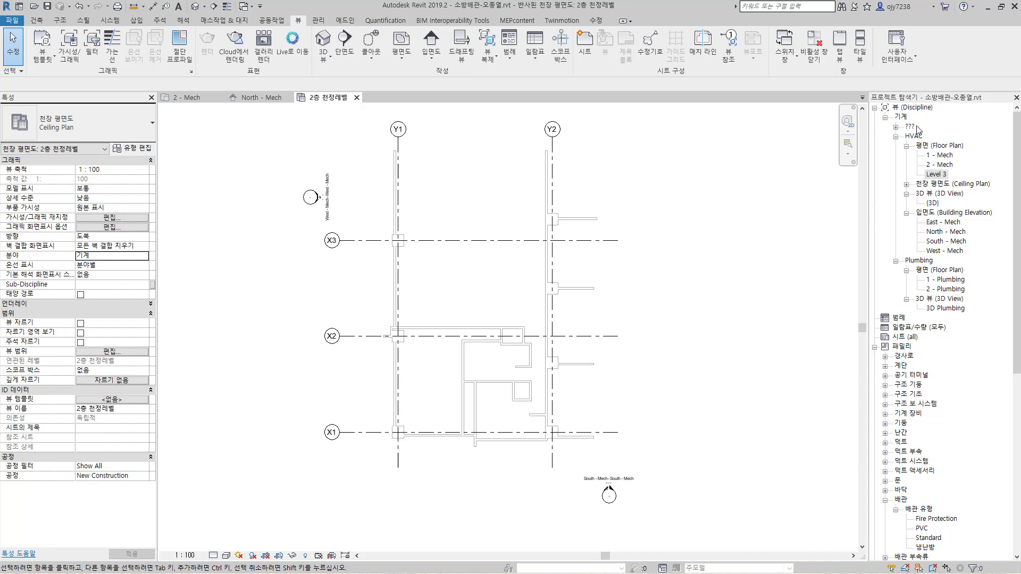
Set the Sub-Discipline of the 2층 천정레벨 ceiling plan under the ??? group to HVAC and expand the HVAC ceiling plan group.
click(896, 127)
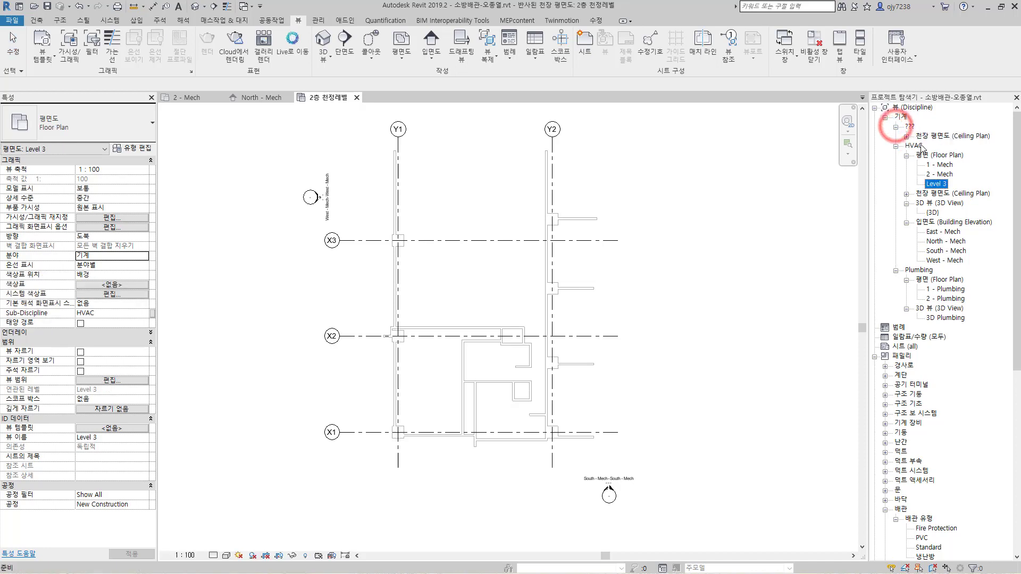
click(906, 137)
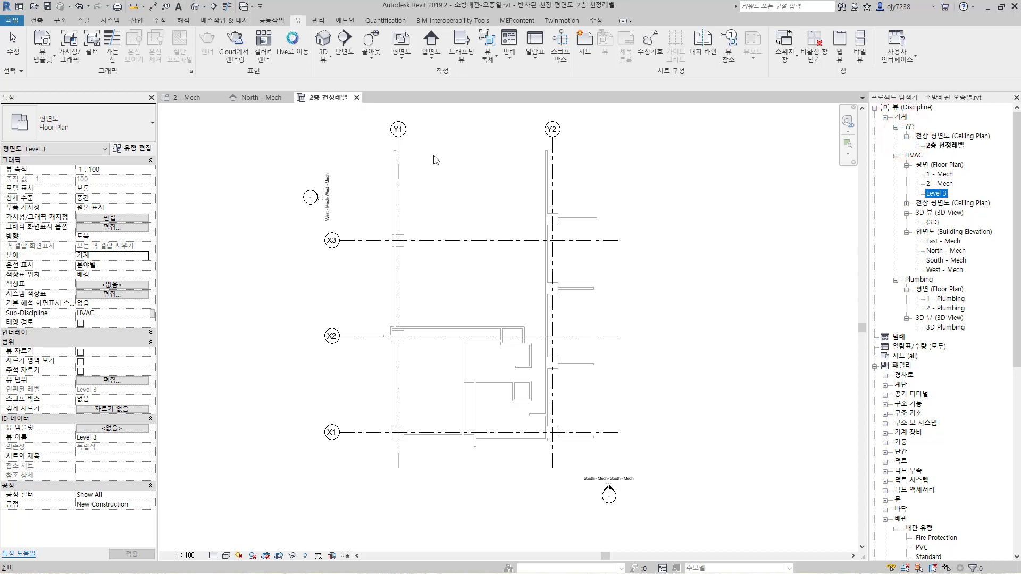
click(945, 145)
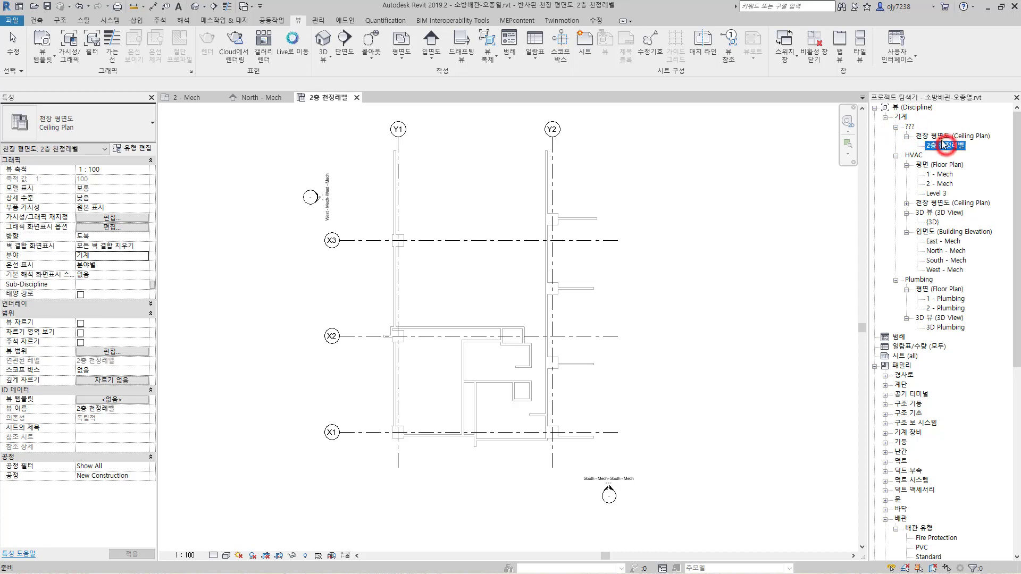
click(942, 137)
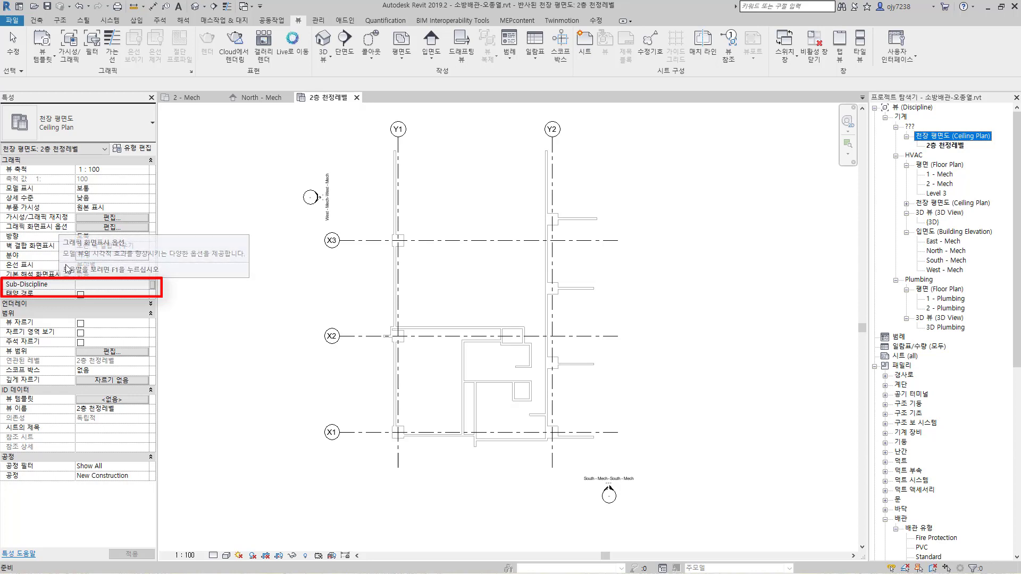
click(28, 256)
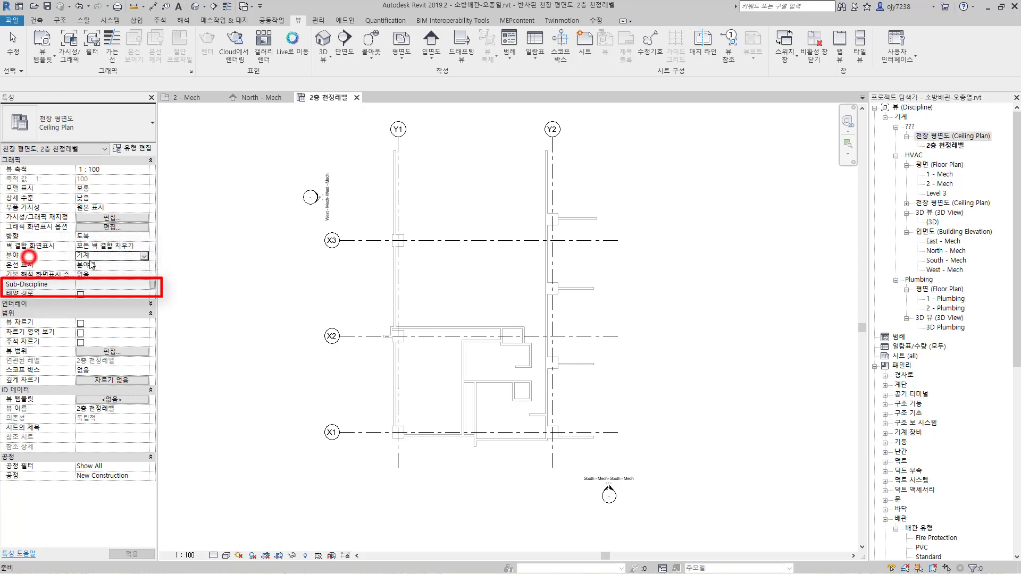
click(51, 285)
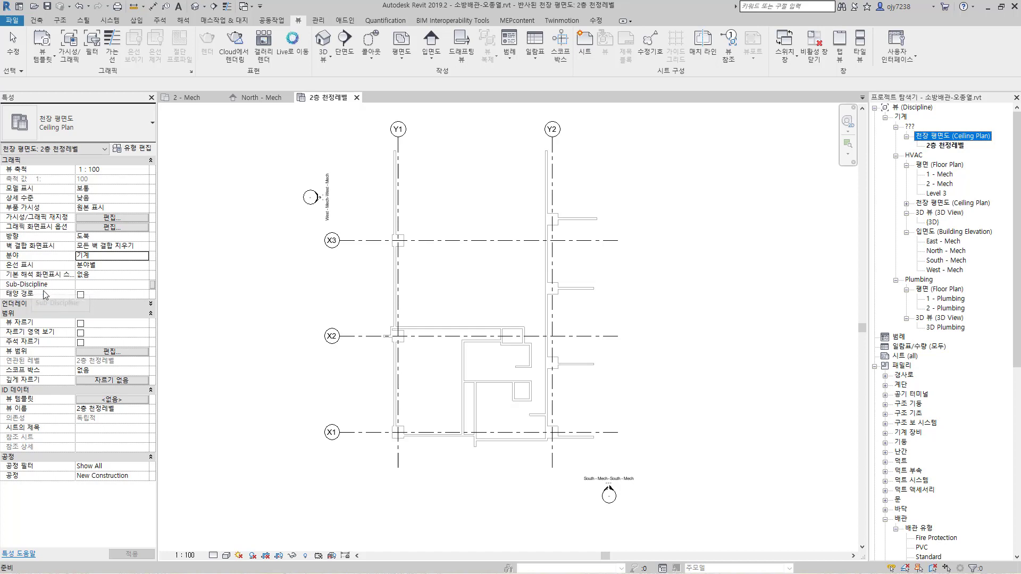
click(109, 286)
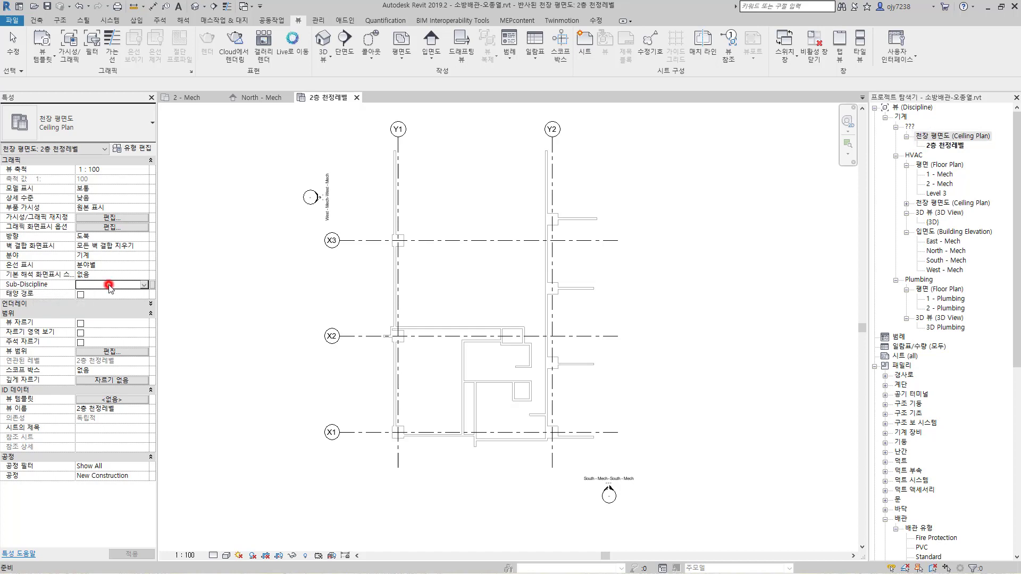
click(144, 286)
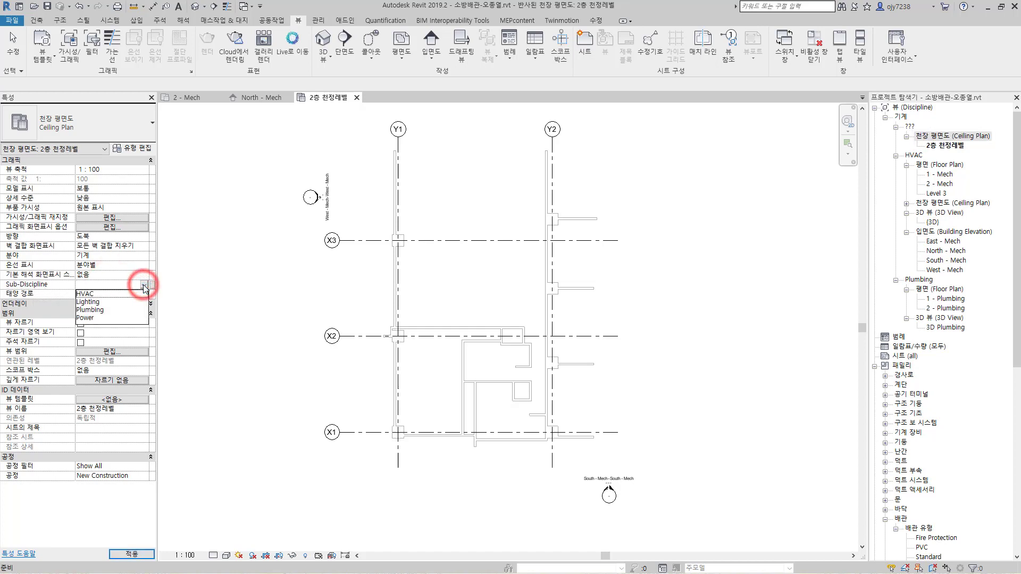
click(87, 294)
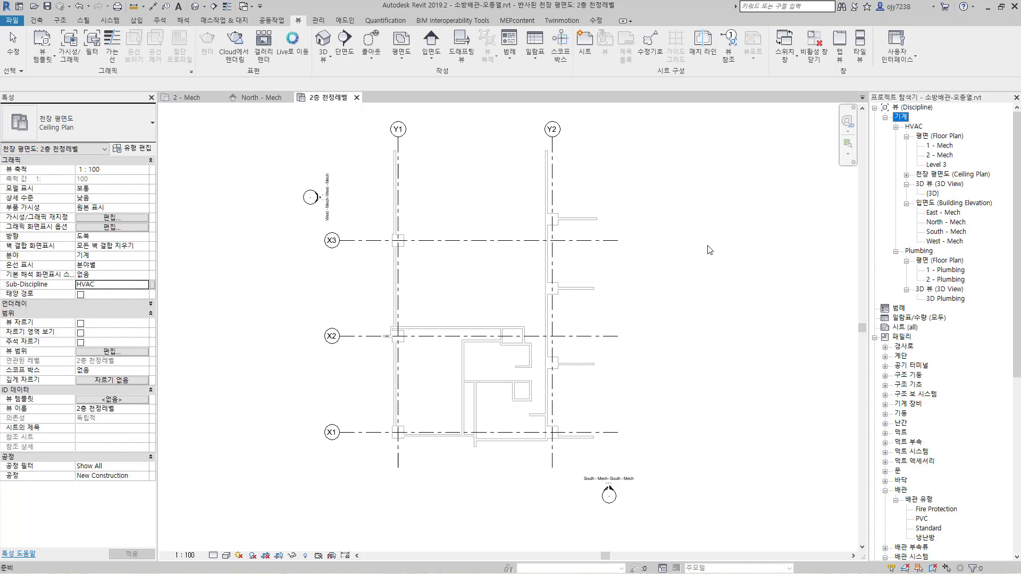
click(905, 176)
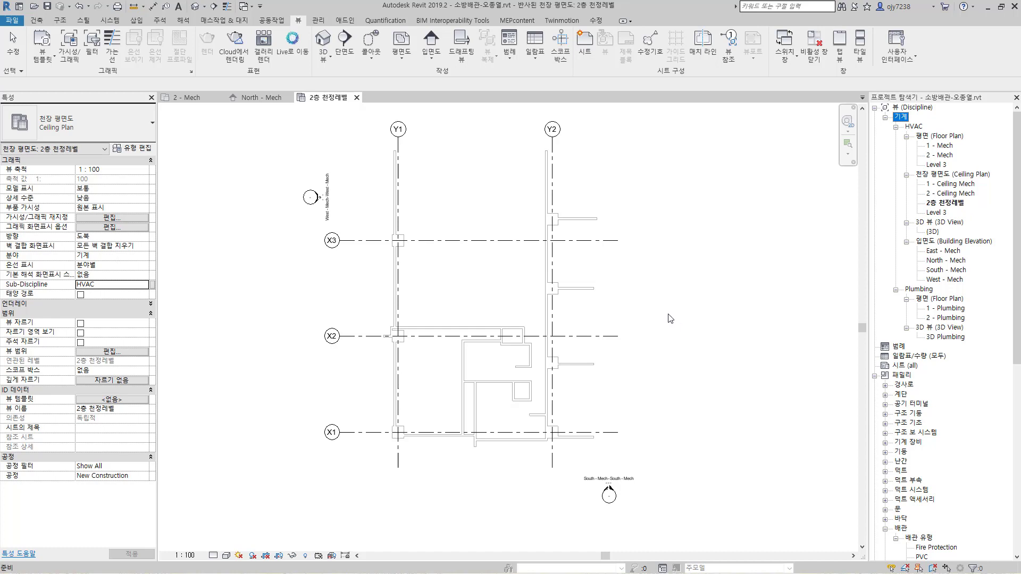
Sketch a rectangular boundary for a 600 x 600mm Grid ceiling from the Y1 wall's upper end to the Y2 wall just above grid X2.
click(36, 22)
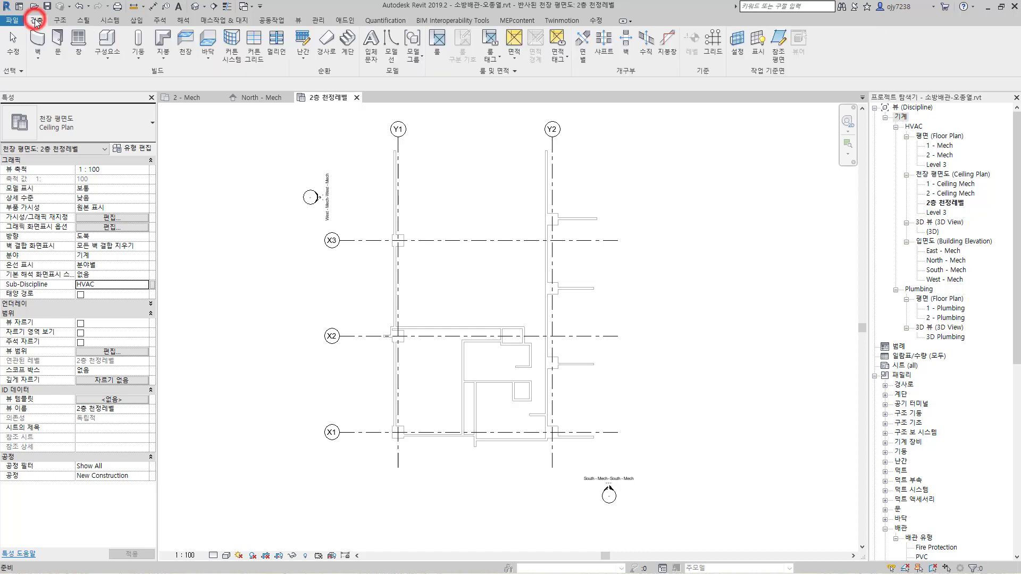
click(184, 42)
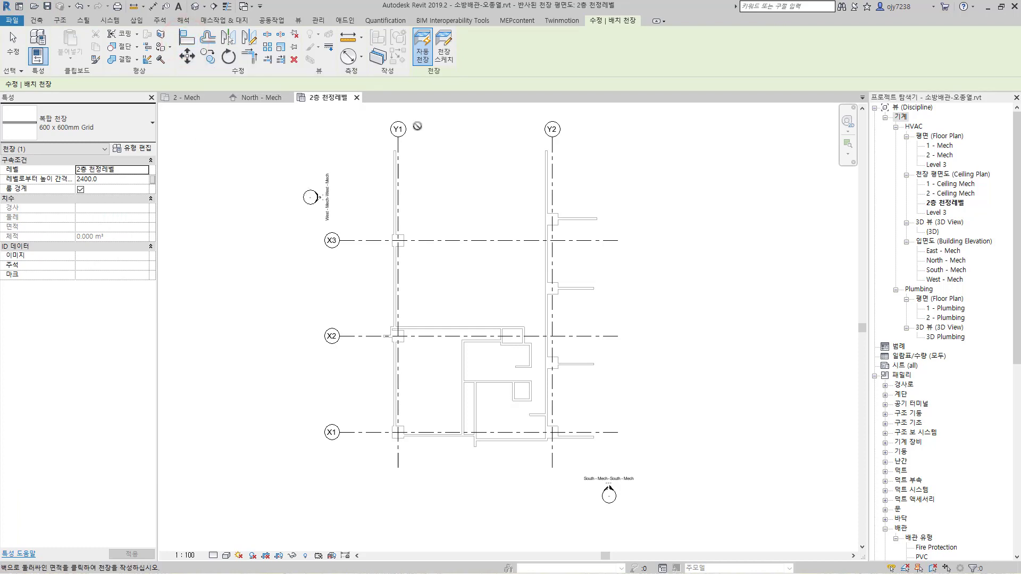
click(444, 49)
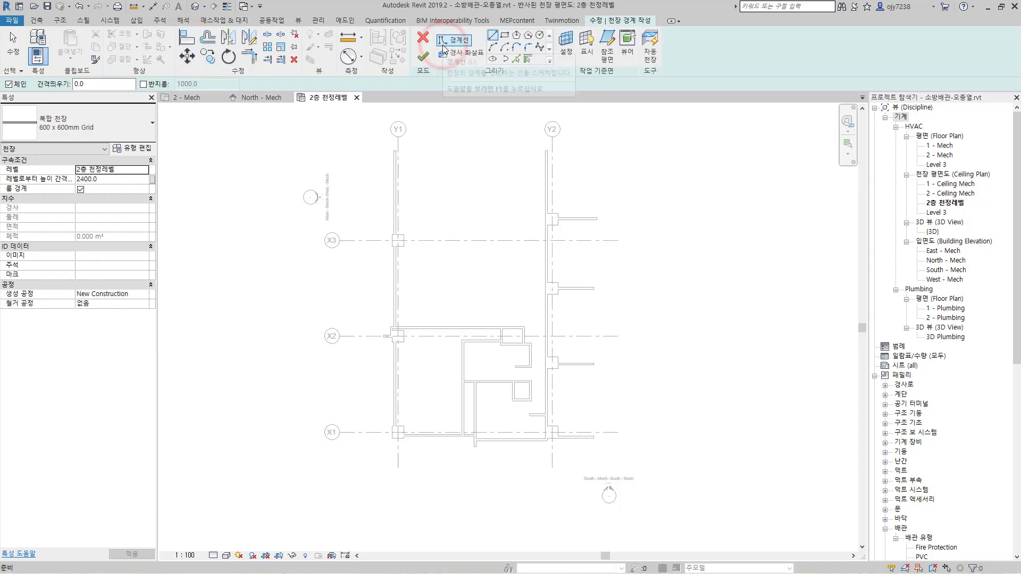
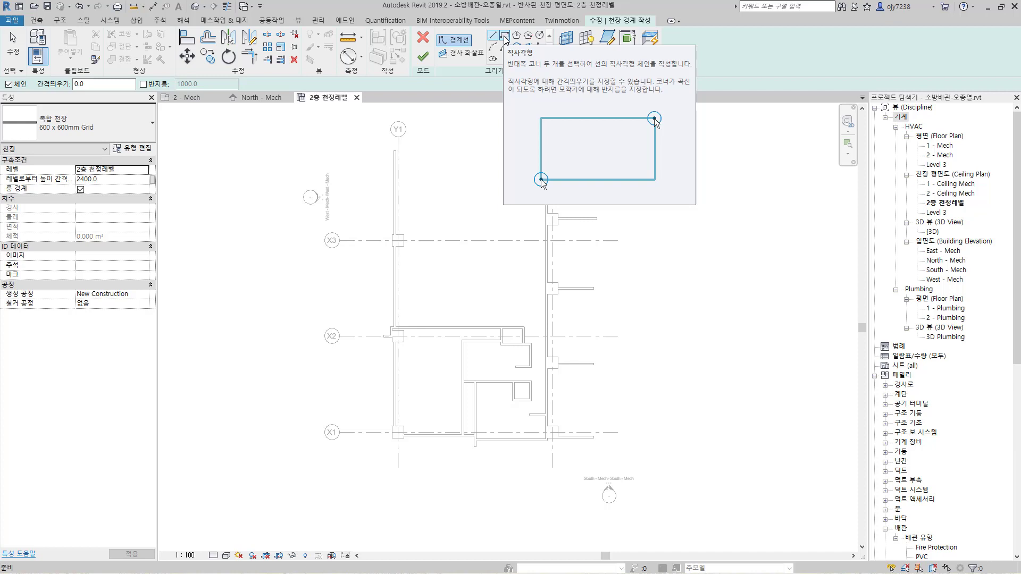
click(504, 36)
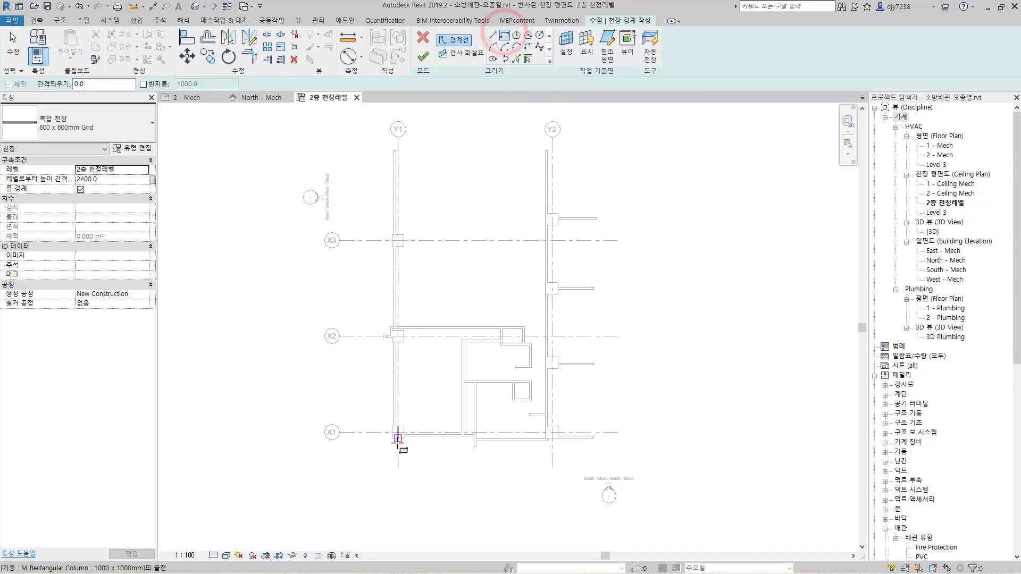
scroll(394, 213, up, 4)
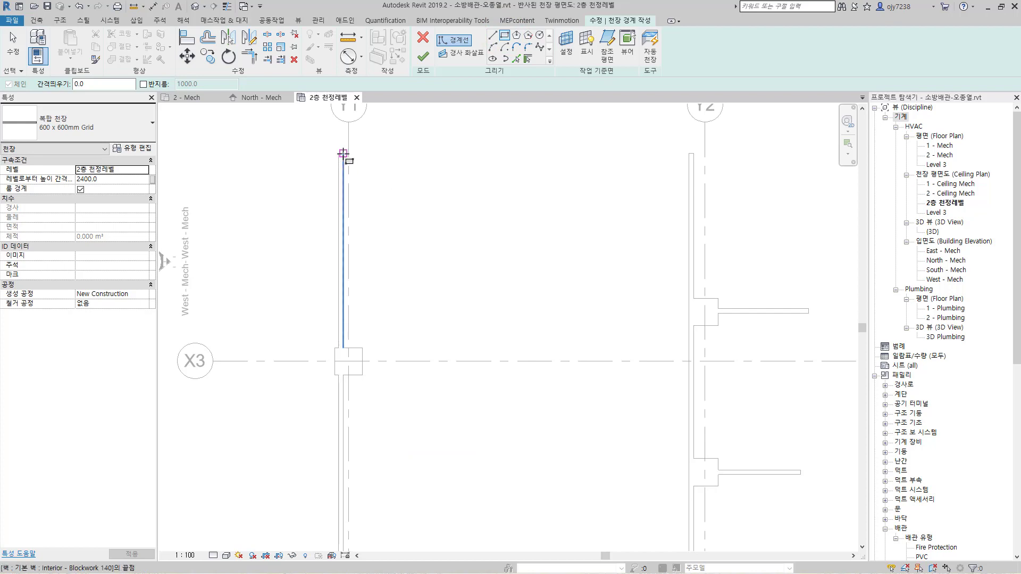
click(343, 154)
middle_drag(486, 417, 411, 308)
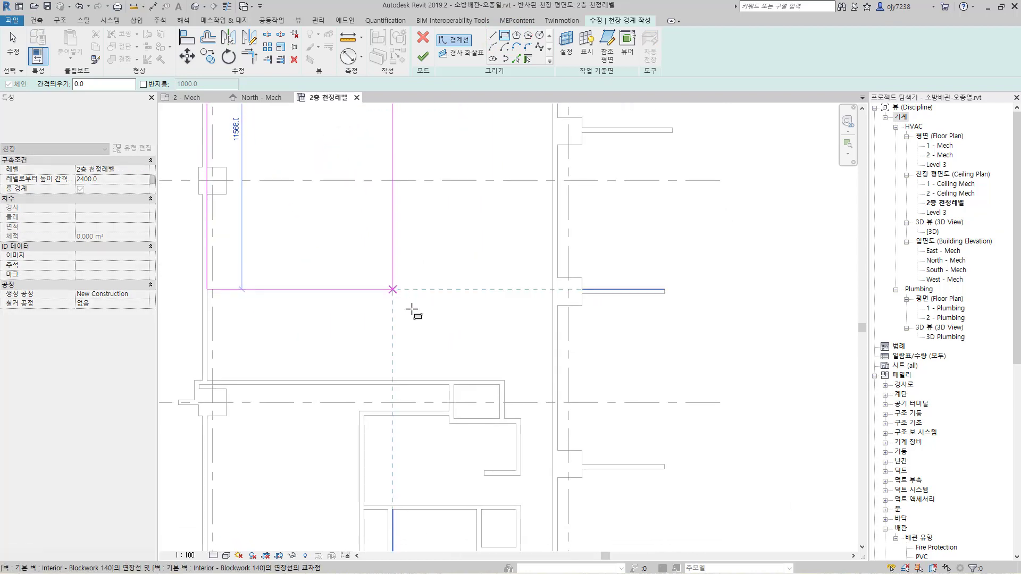
click(553, 381)
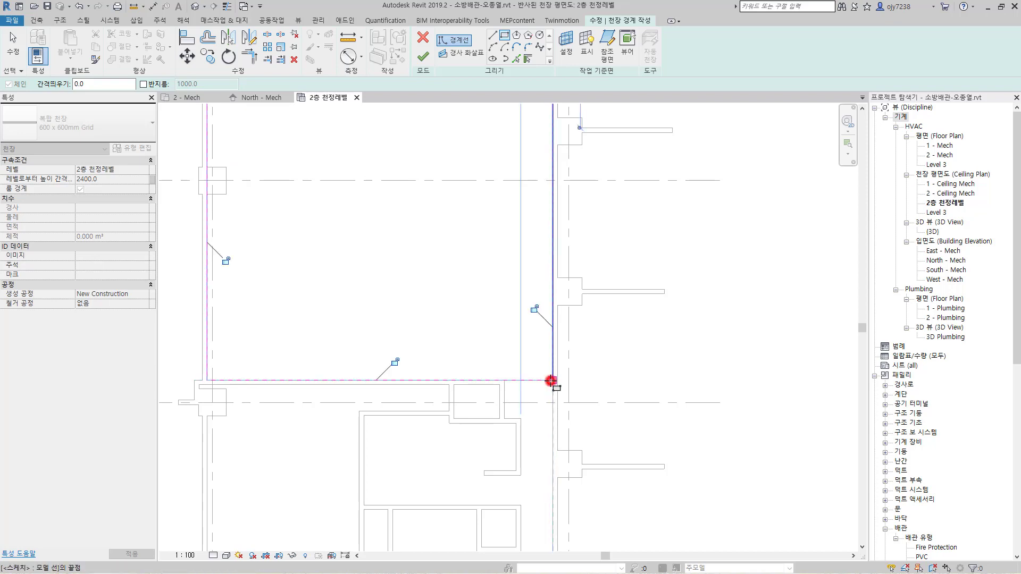
scroll(467, 458, down, 3)
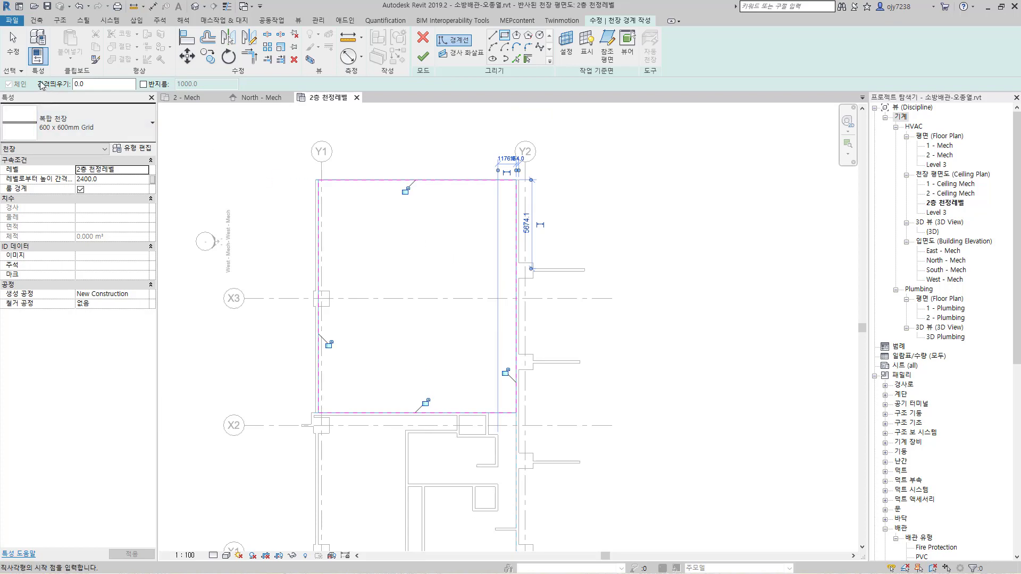
Set the ceiling's height offset from level 2층 천정레벨 to 0 and finish the boundary sketch.
click(92, 84)
click(85, 180)
double_click(118, 181)
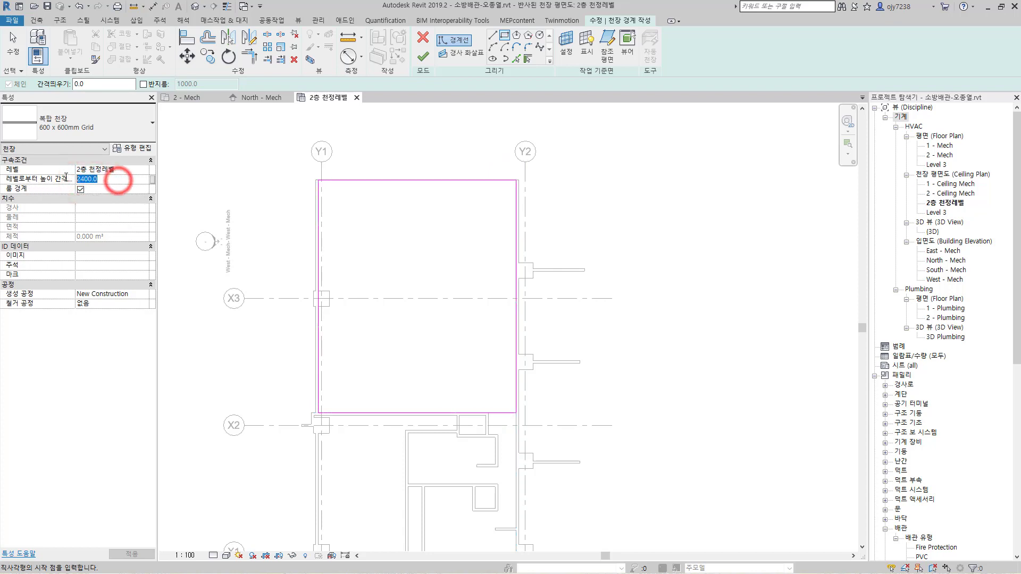
text(0)
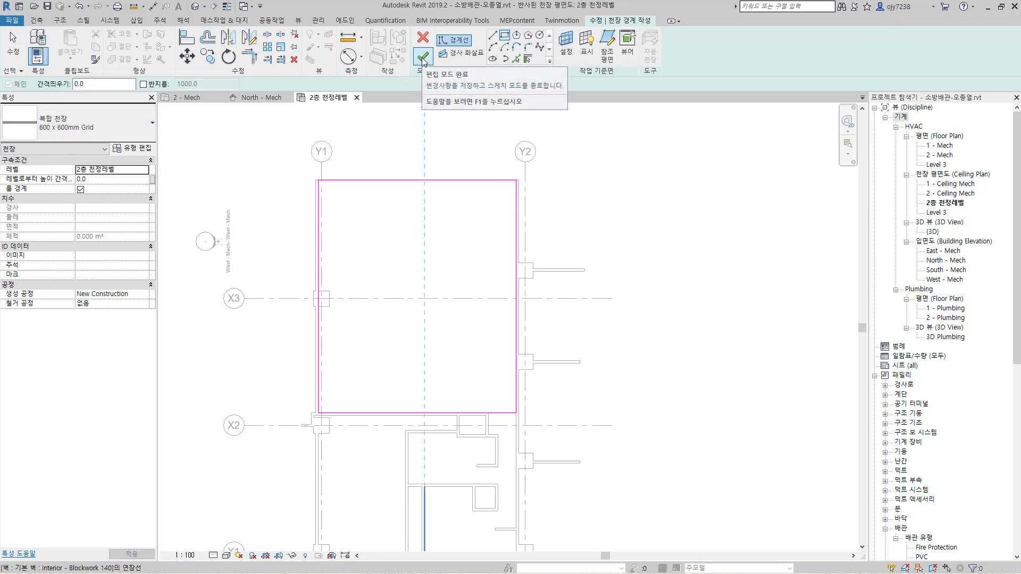
click(424, 56)
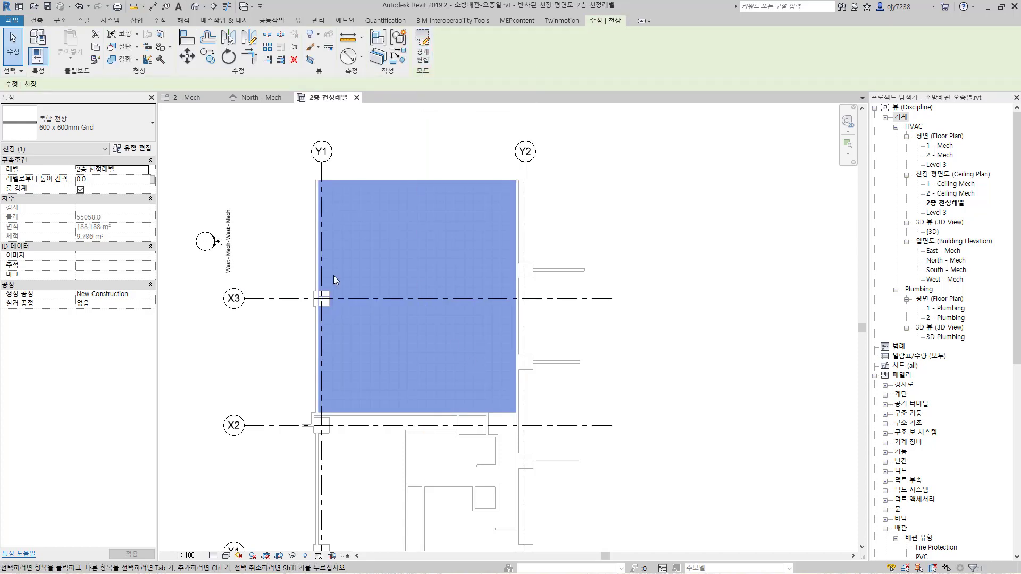
click(569, 317)
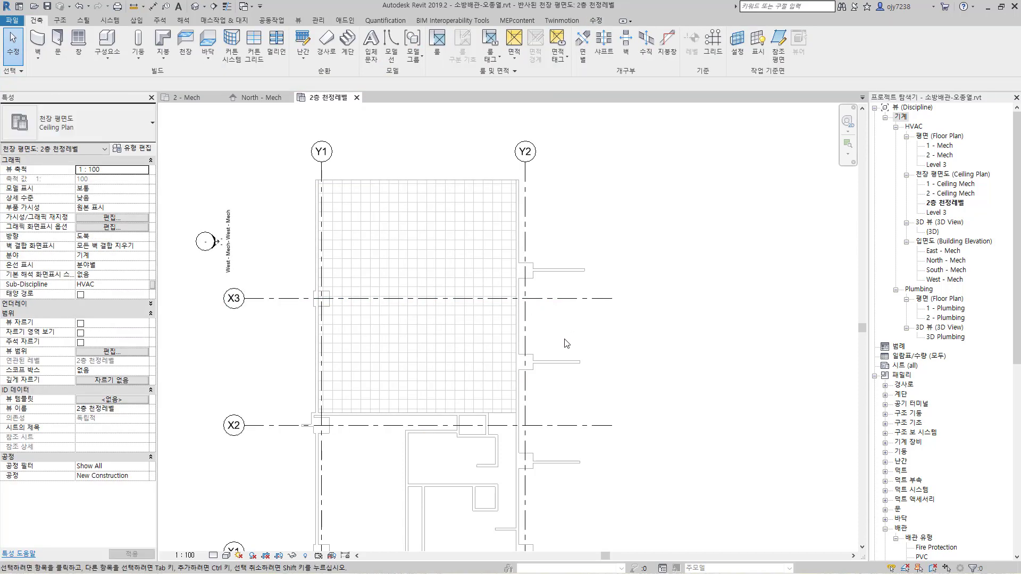
Place an M_Sprinkler - Pendent - Hosted 15 mm Pendent sprinkler on the ceiling face near Y1, about 2050 mm above the ceiling's lower edge.
middle_drag(571, 346, 569, 335)
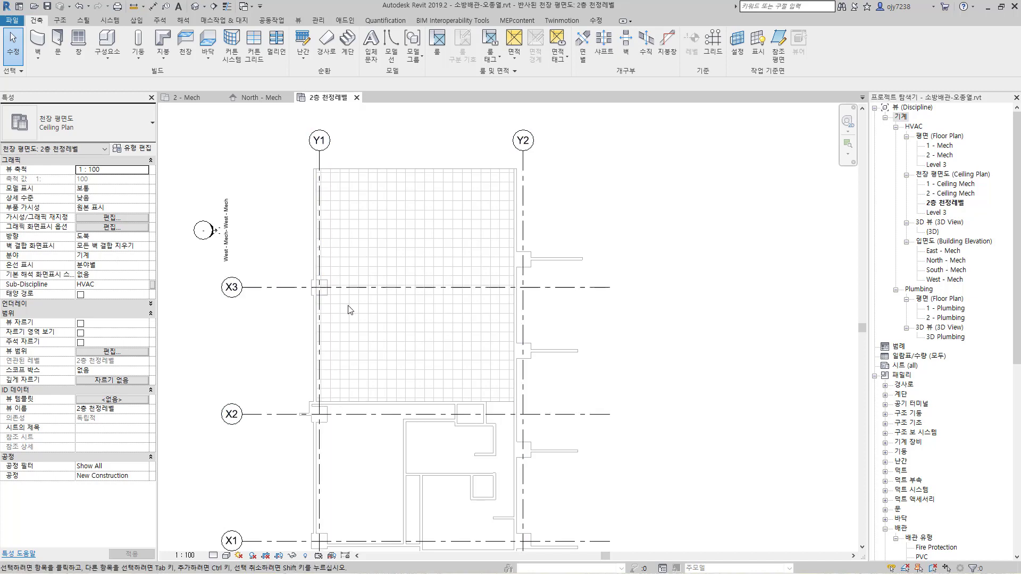
middle_drag(375, 362, 406, 358)
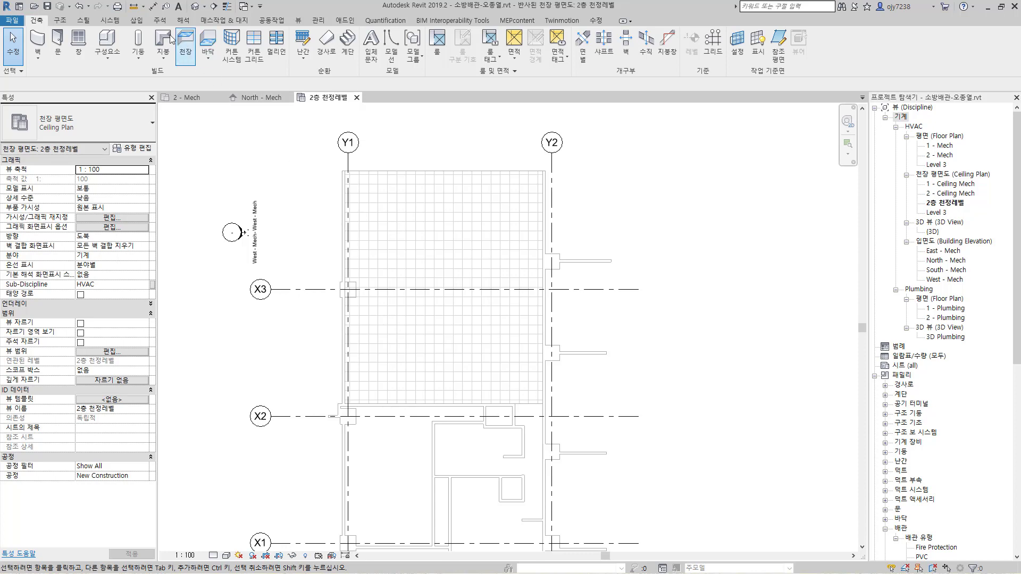
click(112, 20)
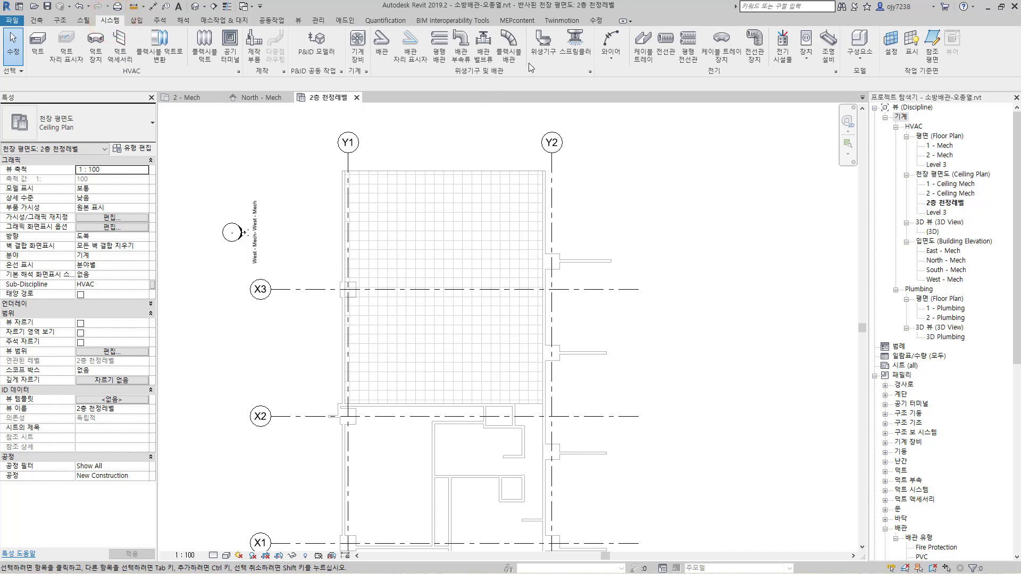
click(577, 42)
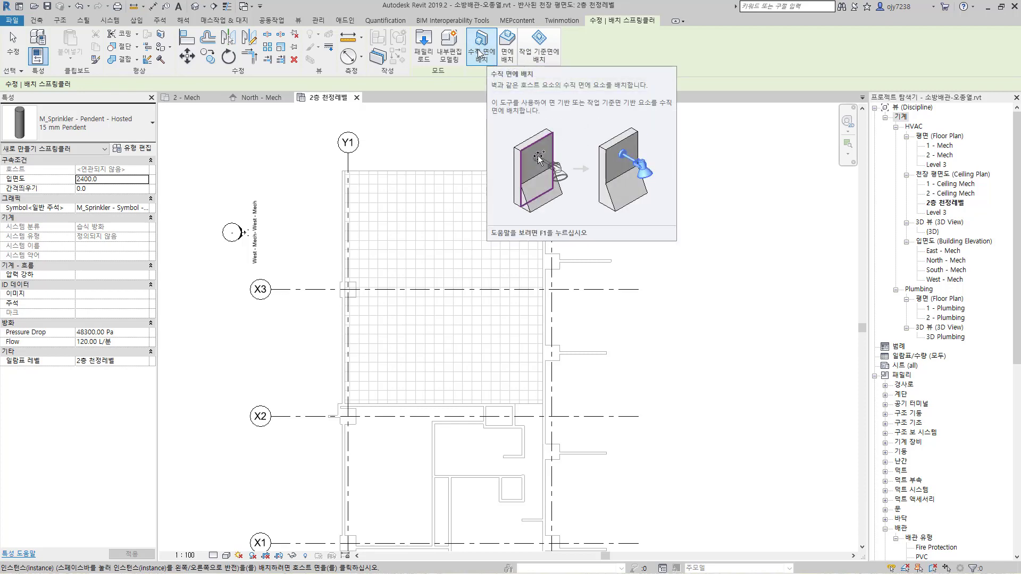
click(507, 53)
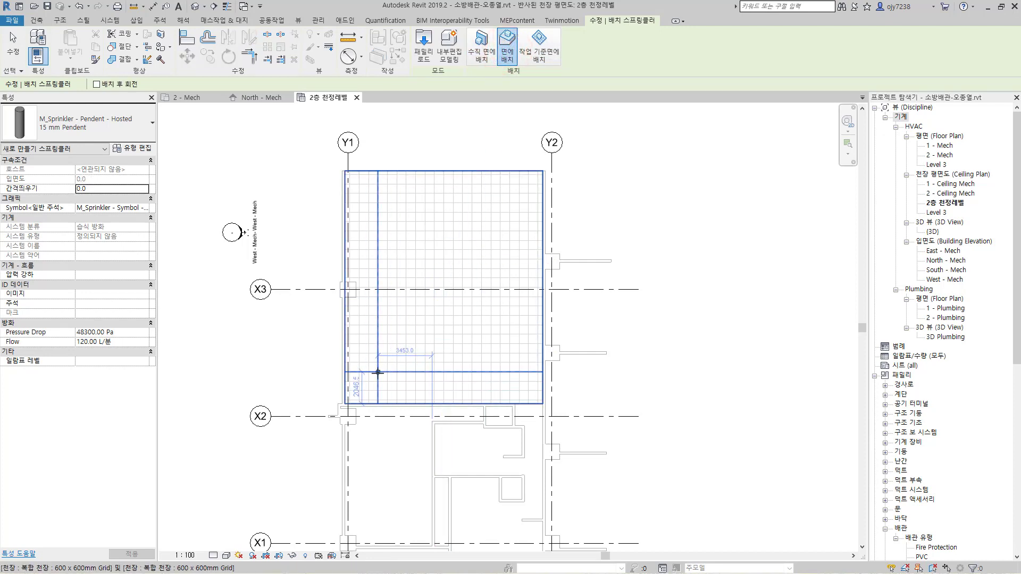
middle_drag(377, 373, 385, 314)
scroll(385, 314, up, 3)
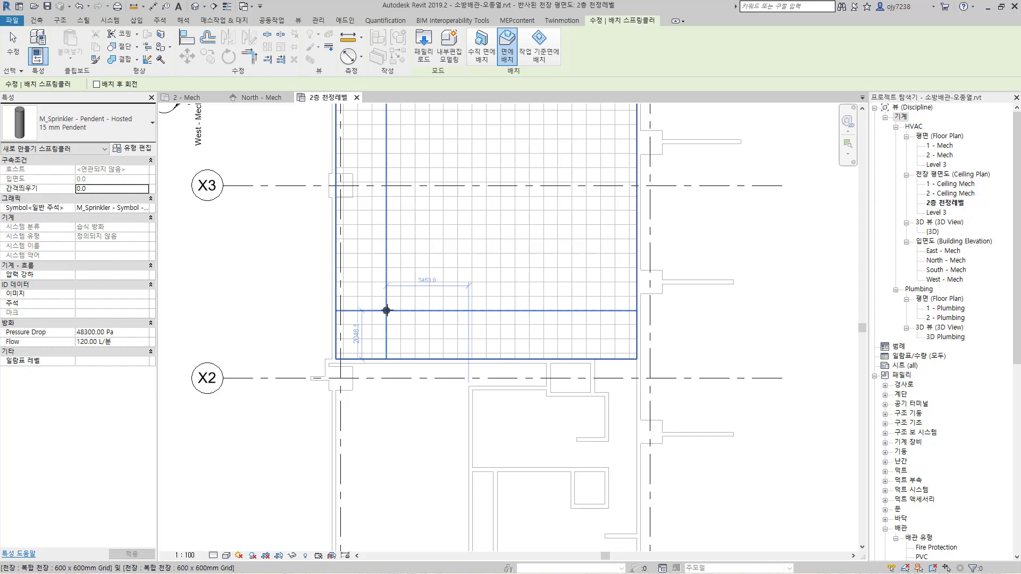
click(387, 311)
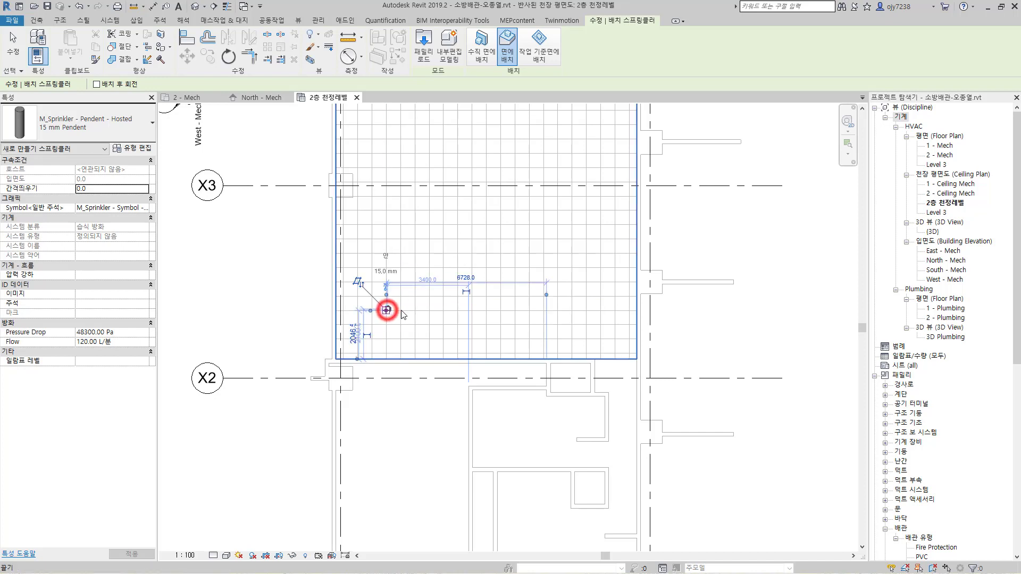
Place three more 15 mm pendent sprinklers on the ceiling in line with the first toward Y2 and check the first sprinkler's properties.
click(472, 311)
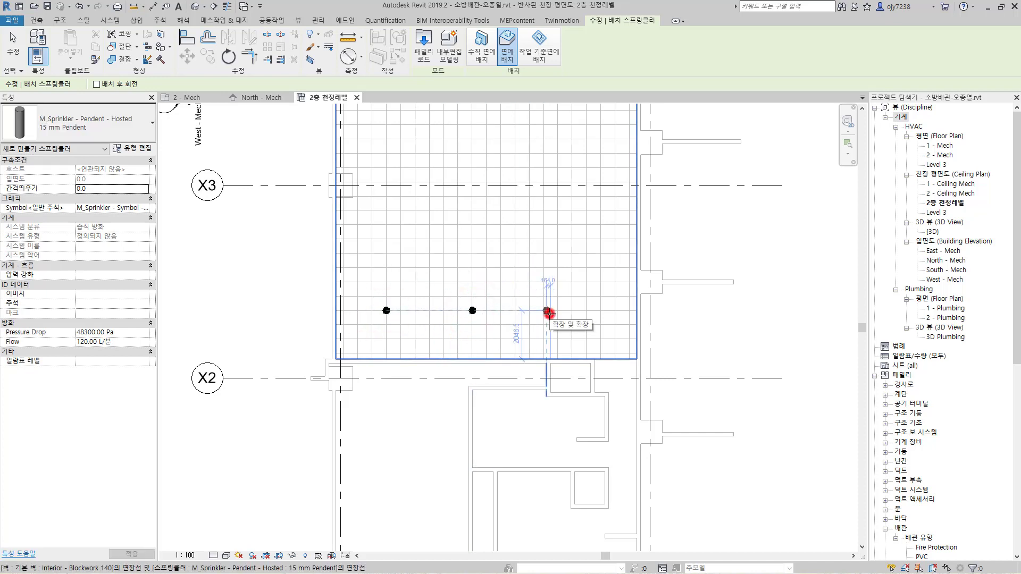
click(547, 312)
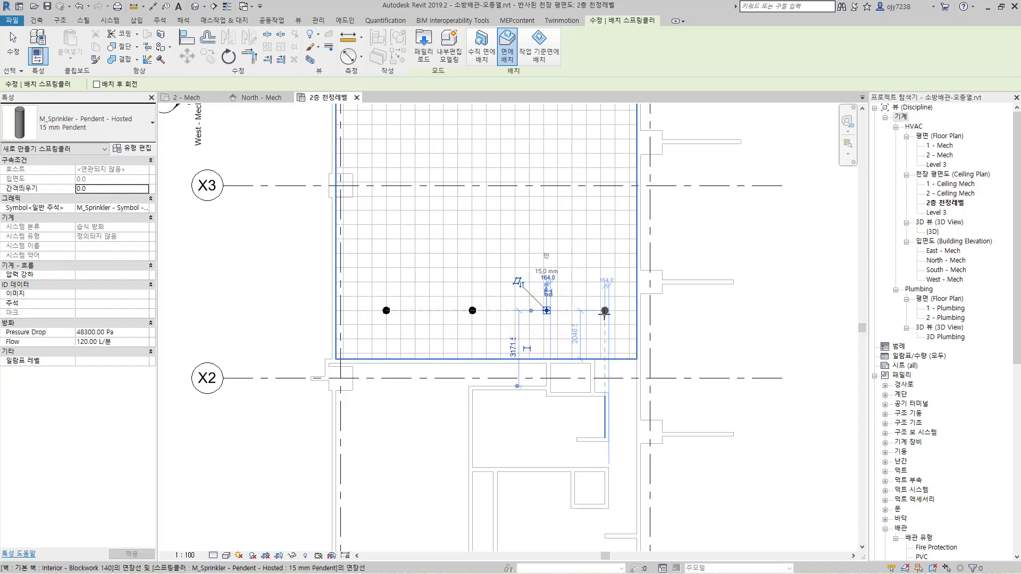
scroll(604, 313, up, 2)
click(607, 311)
key(Escape)
key(Escape)
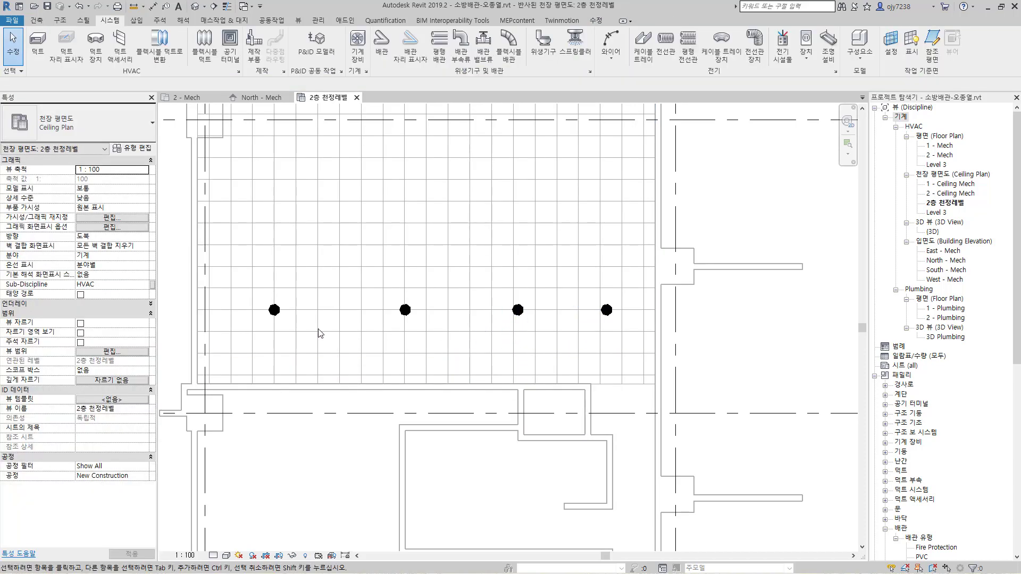
click(275, 310)
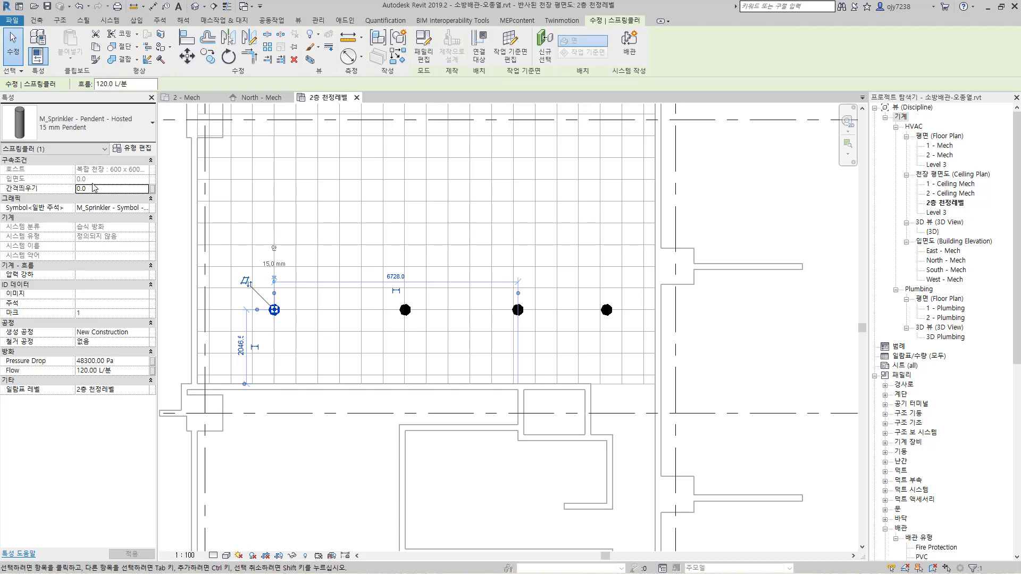
click(424, 330)
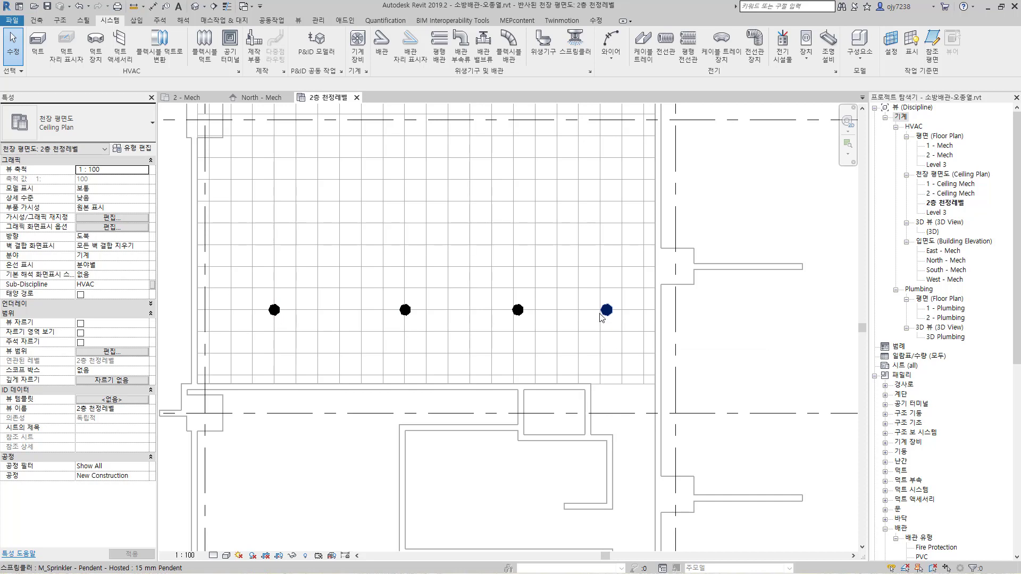
Add a continuous aligned dimension across the centres of all four sprinklers, placing the dimension line above the row.
click(153, 7)
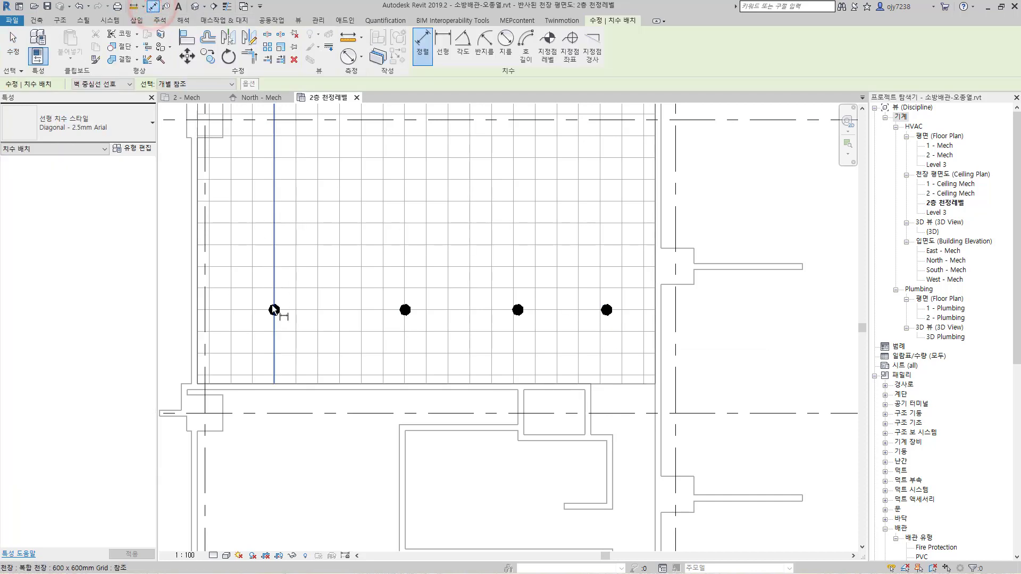
scroll(278, 316, up, 2)
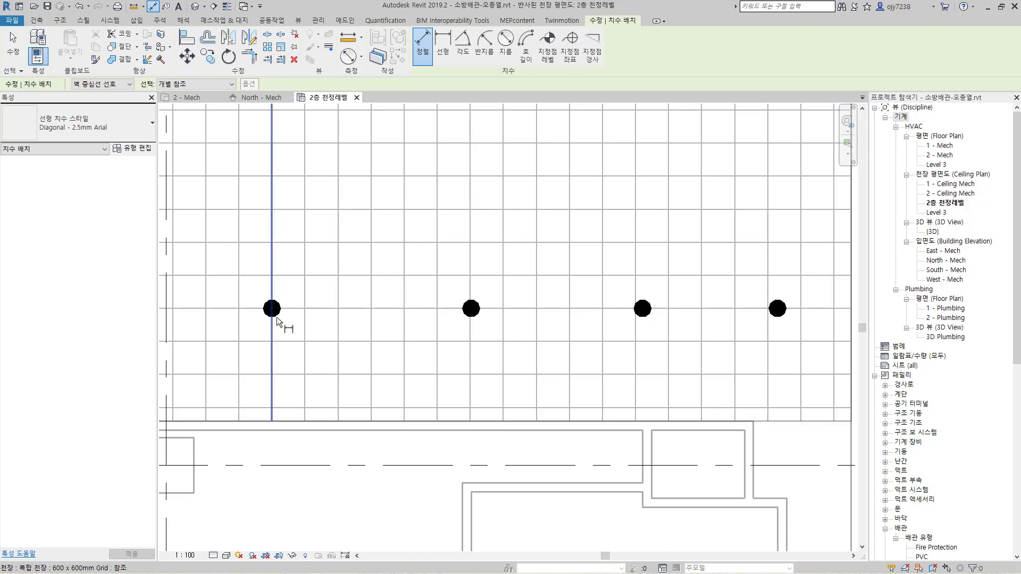
scroll(277, 318, up, 2)
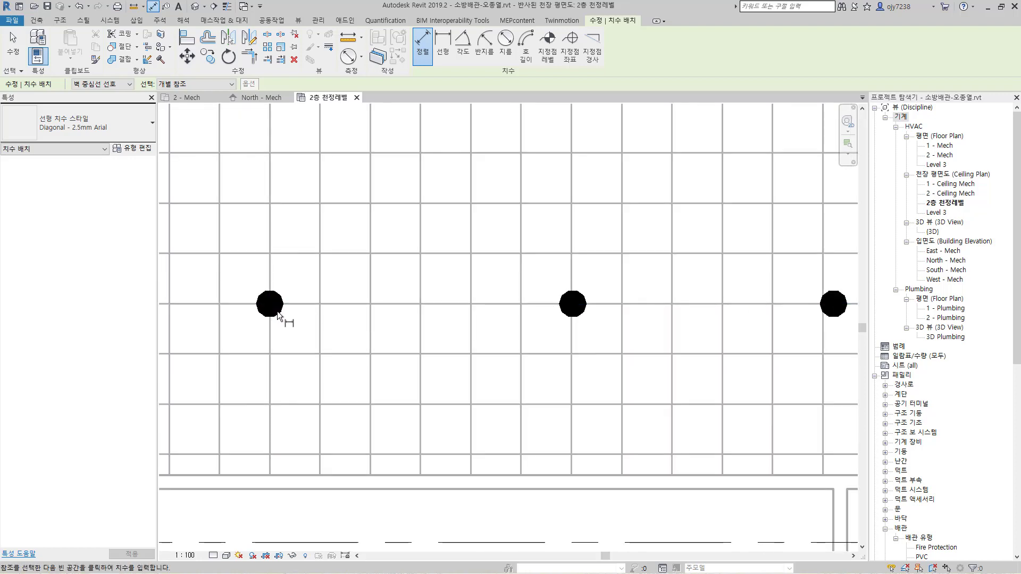
scroll(274, 319, down, 1)
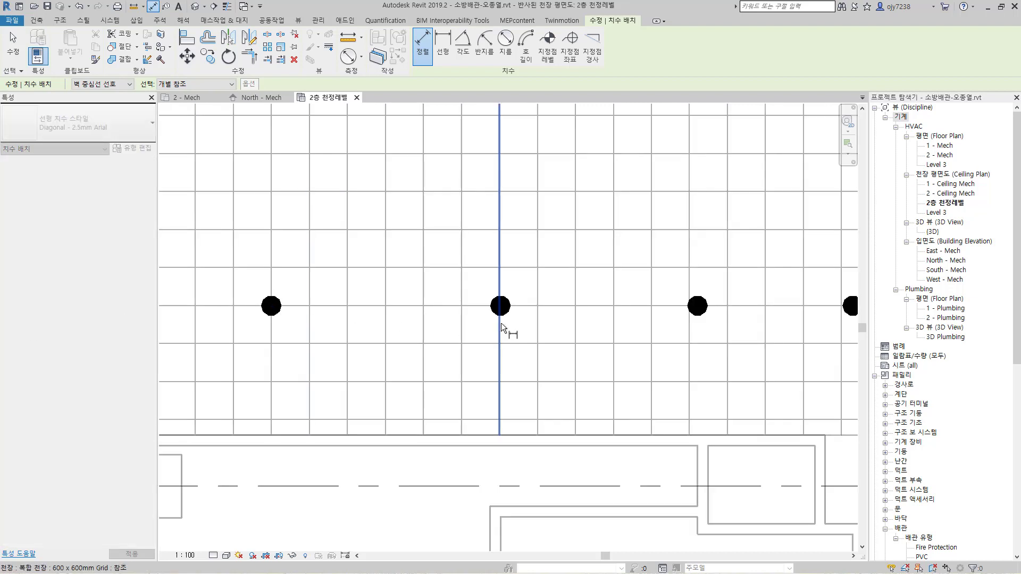
click(501, 308)
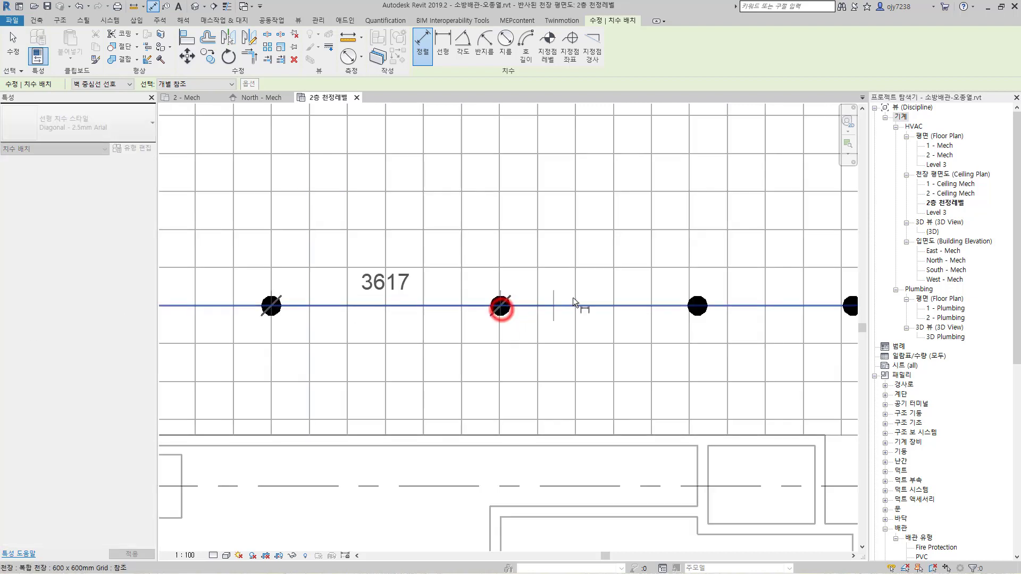
click(697, 308)
middle_drag(743, 312, 592, 291)
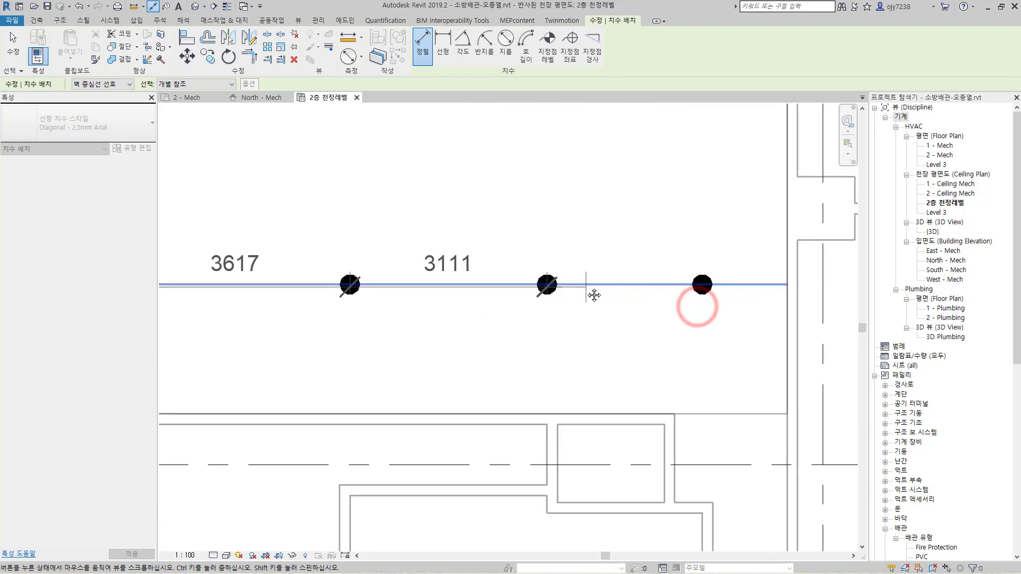
click(705, 286)
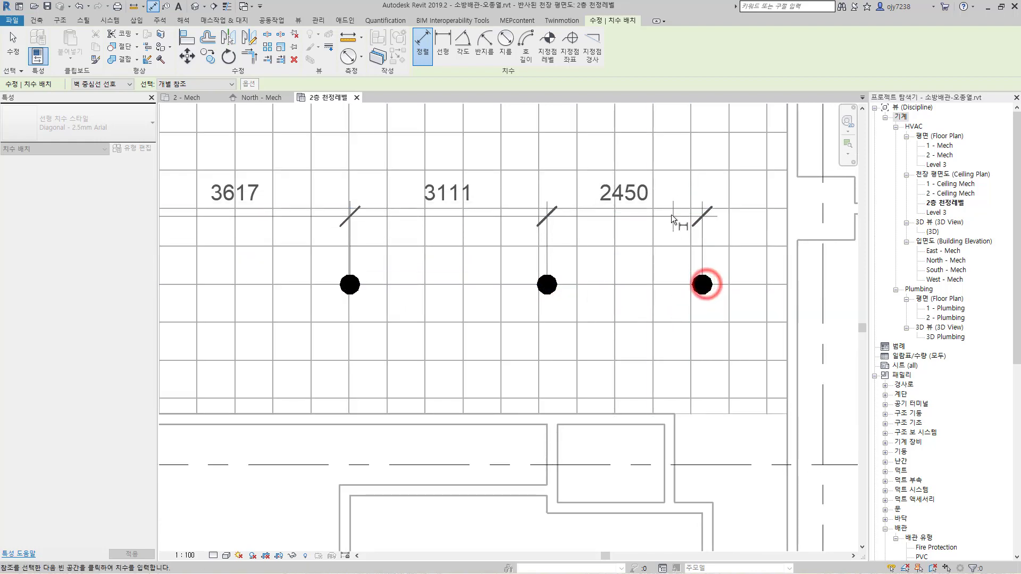
click(672, 190)
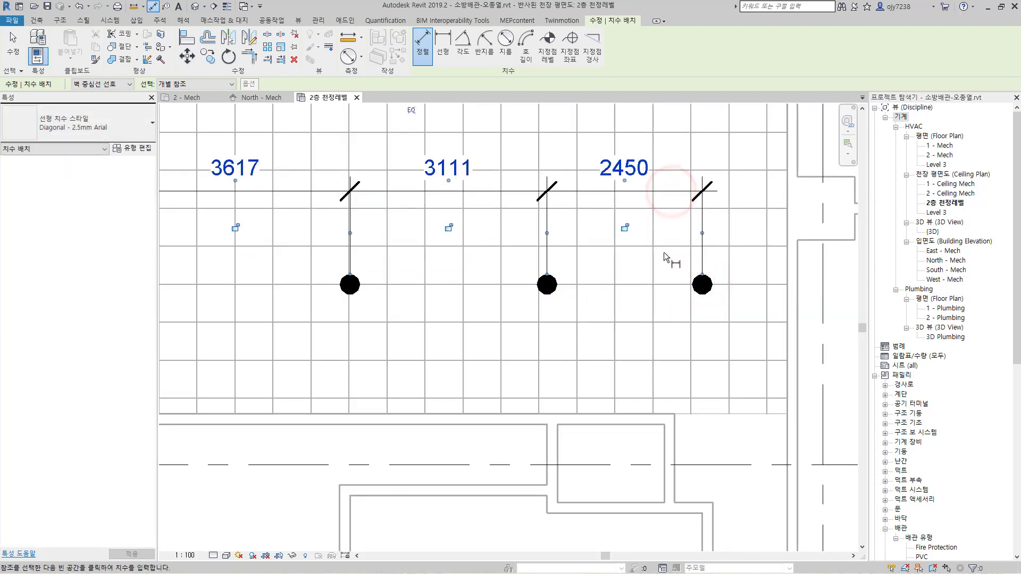
scroll(660, 254, down, 2)
key(Escape)
key(Escape)
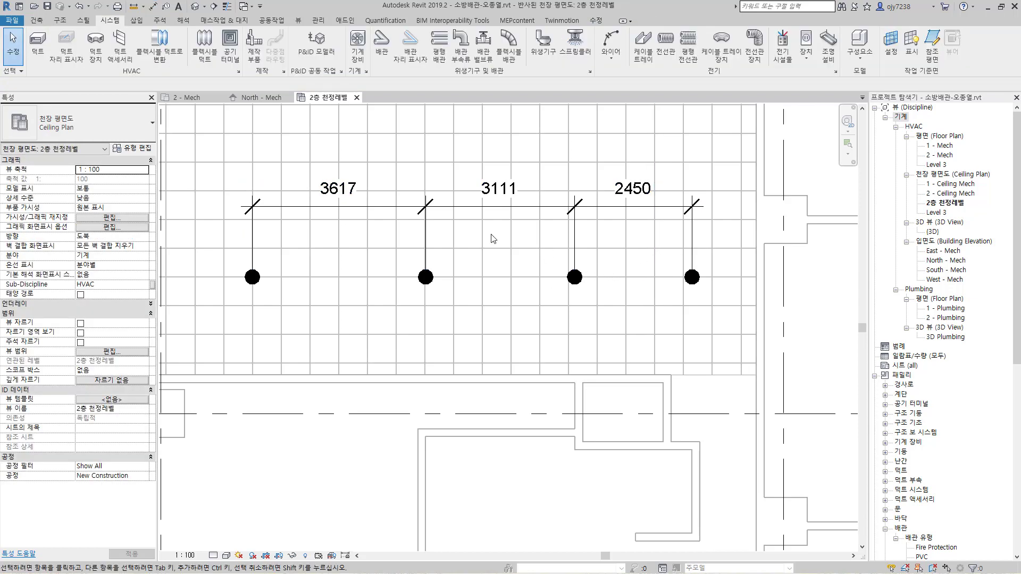
Set the spacing between the first and second sprinklers from Y1 to 3400 mm by moving the second sprinkler.
middle_drag(421, 235, 447, 244)
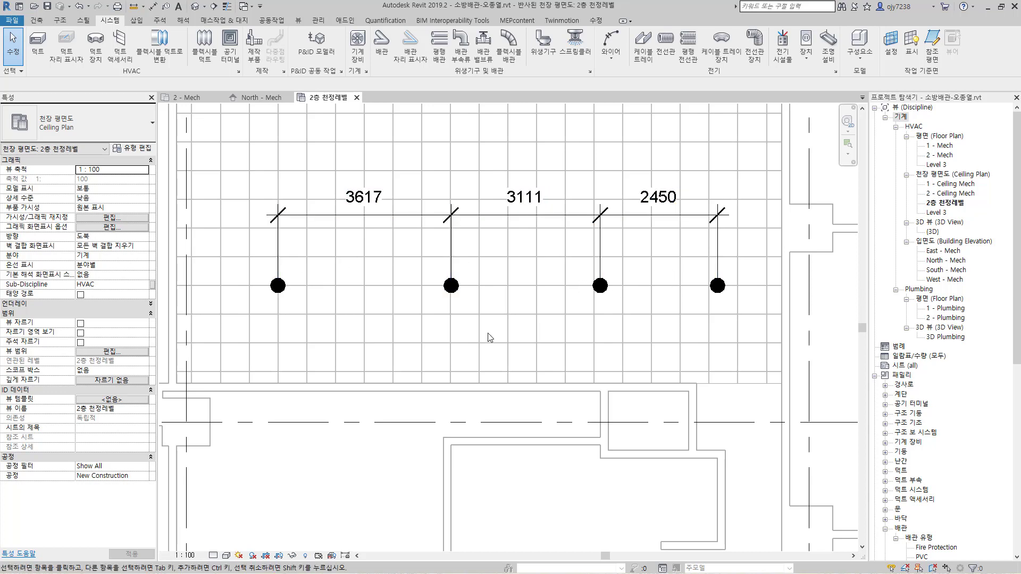
click(451, 286)
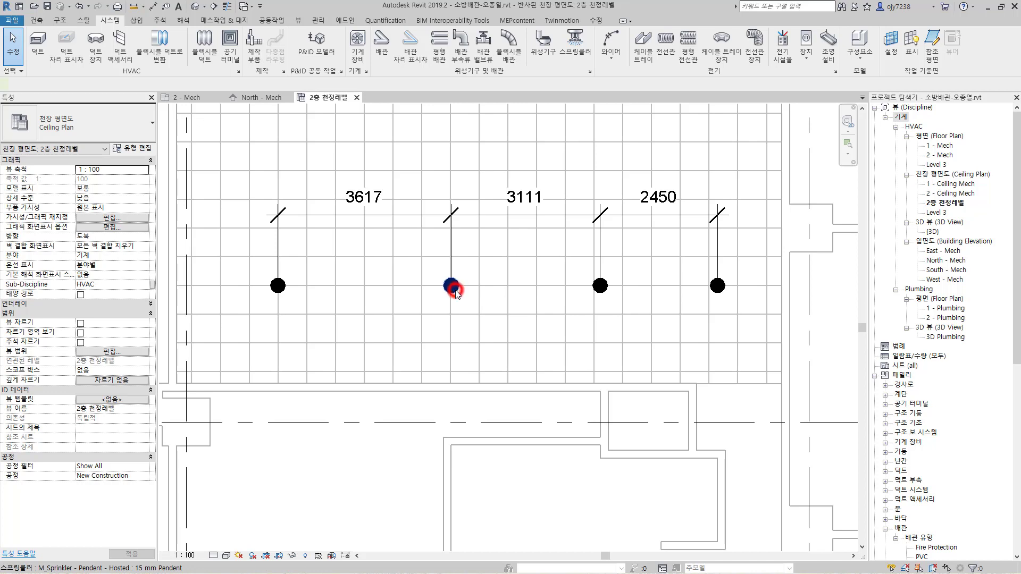
click(364, 204)
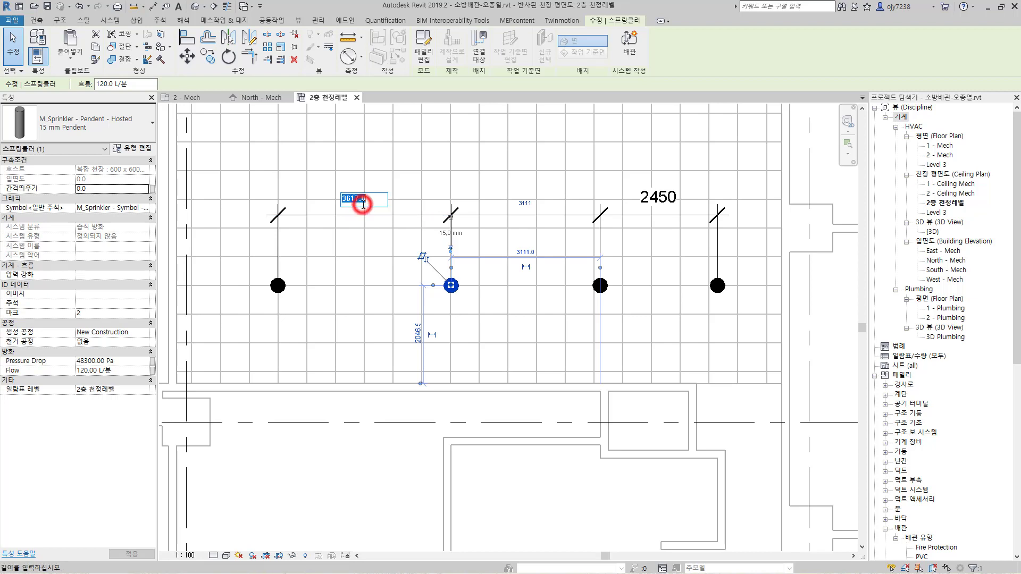
text(3400)
key(Return)
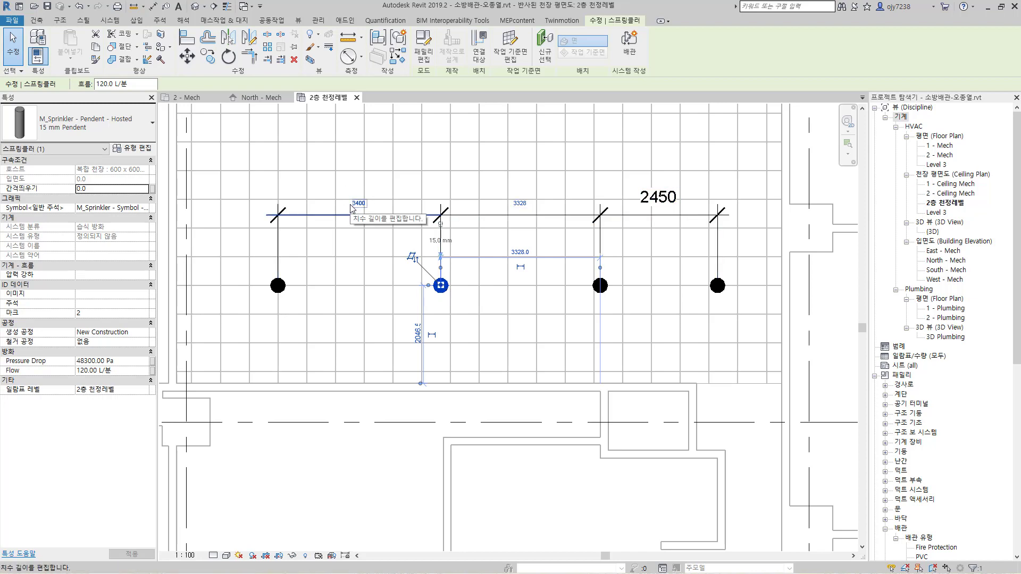
Set the spacing between the second and third sprinklers to 3400 mm by moving the third sprinkler.
click(606, 292)
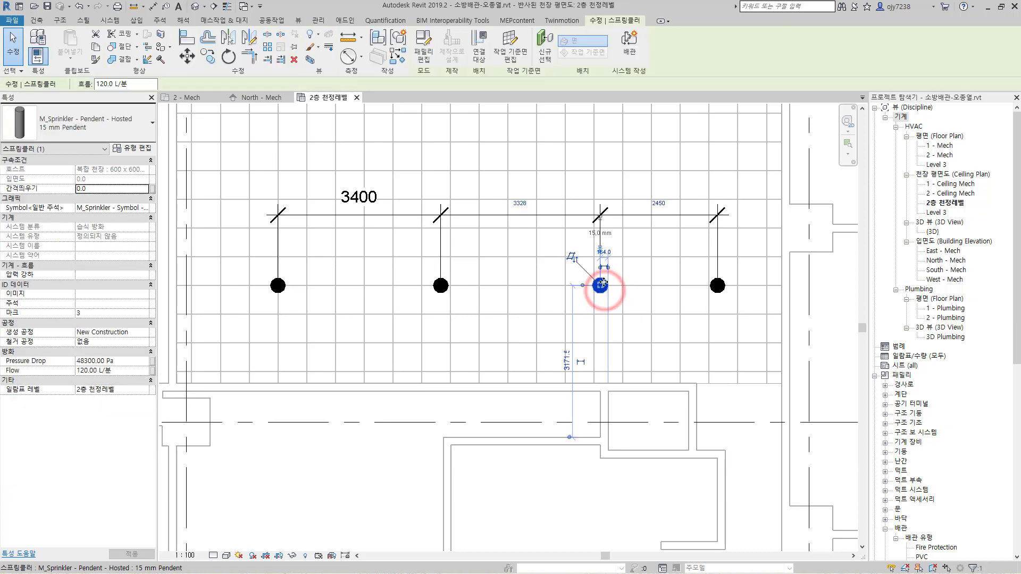
click(522, 204)
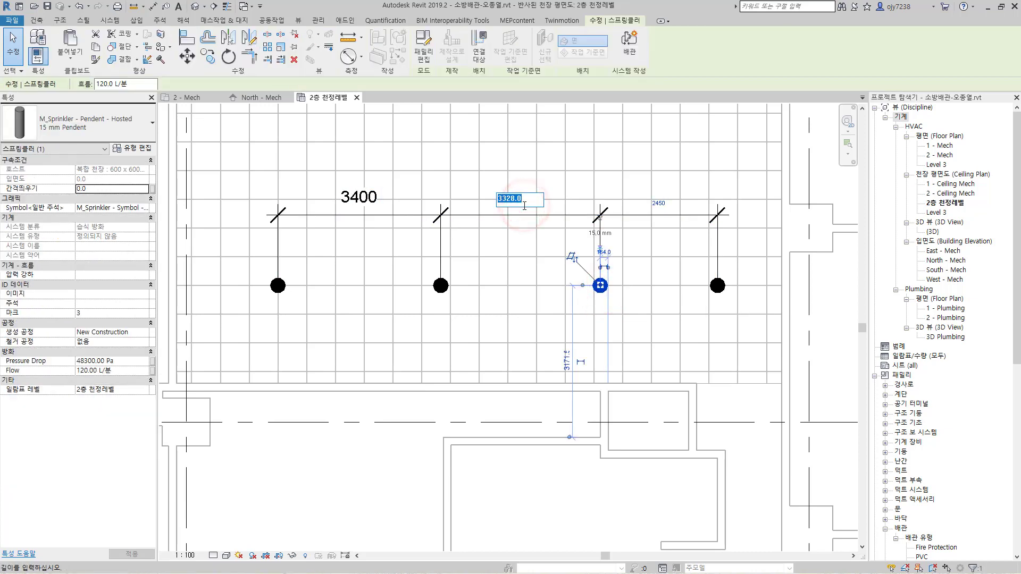
text(3400)
key(Return)
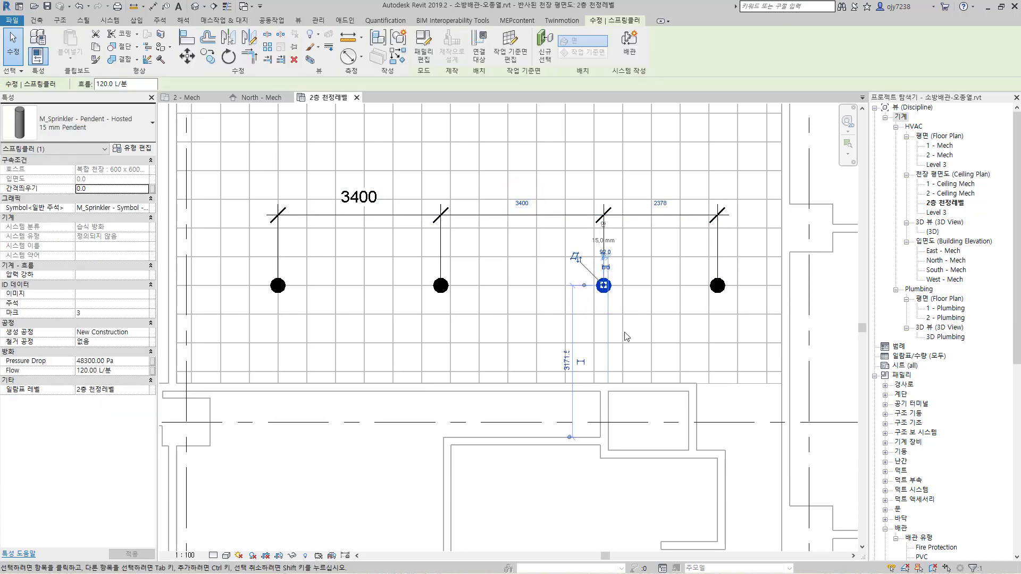
Set the spacing between the third and fourth sprinklers to 3400 mm by moving the fourth sprinkler.
click(703, 305)
click(718, 286)
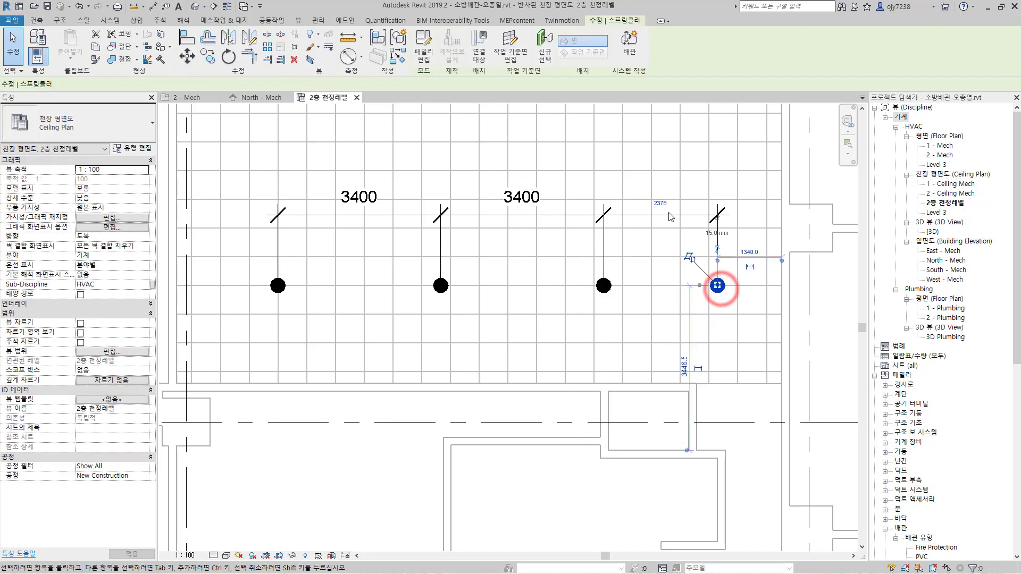
click(666, 205)
text(3400)
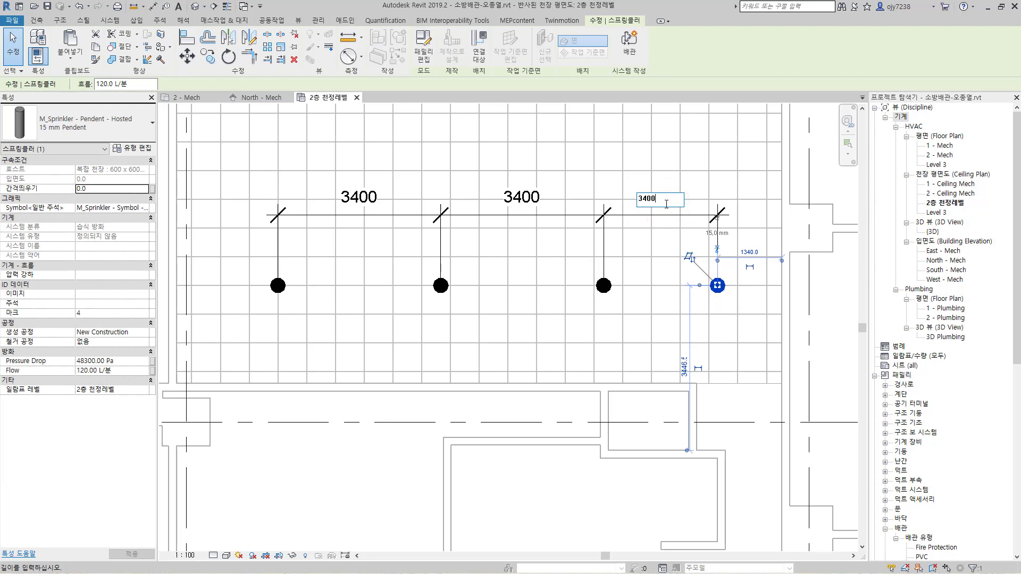
key(Return)
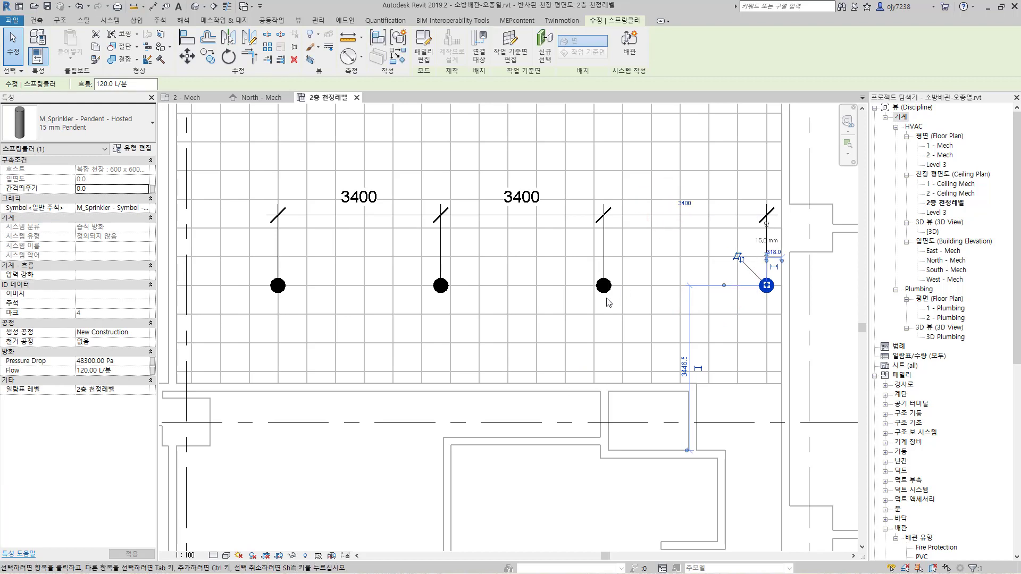
Move all four sprinklers together one ceiling tile, about 600 mm, toward Y1 and delete their spacing dimension.
scroll(417, 326, down, 1)
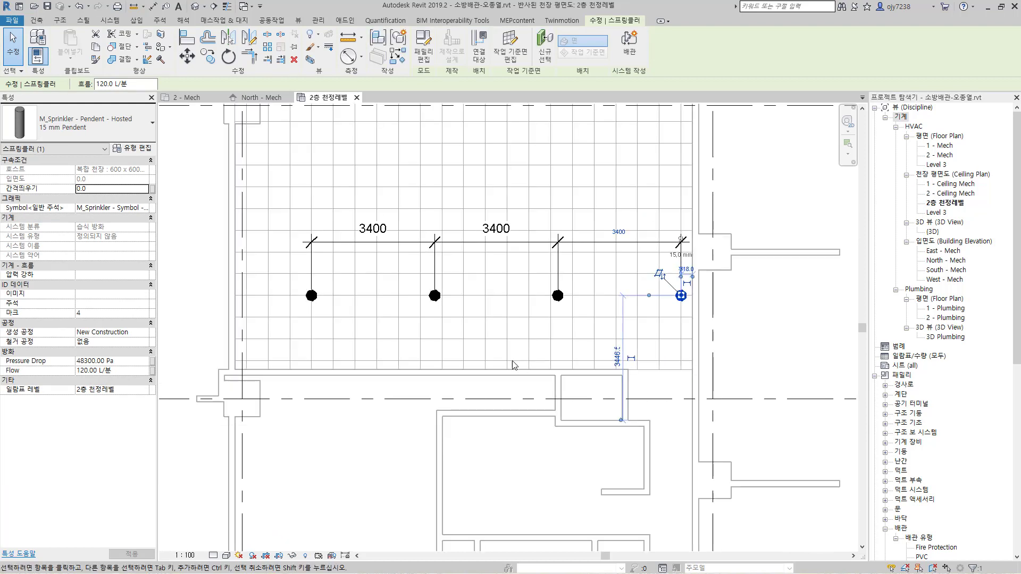
click(558, 296)
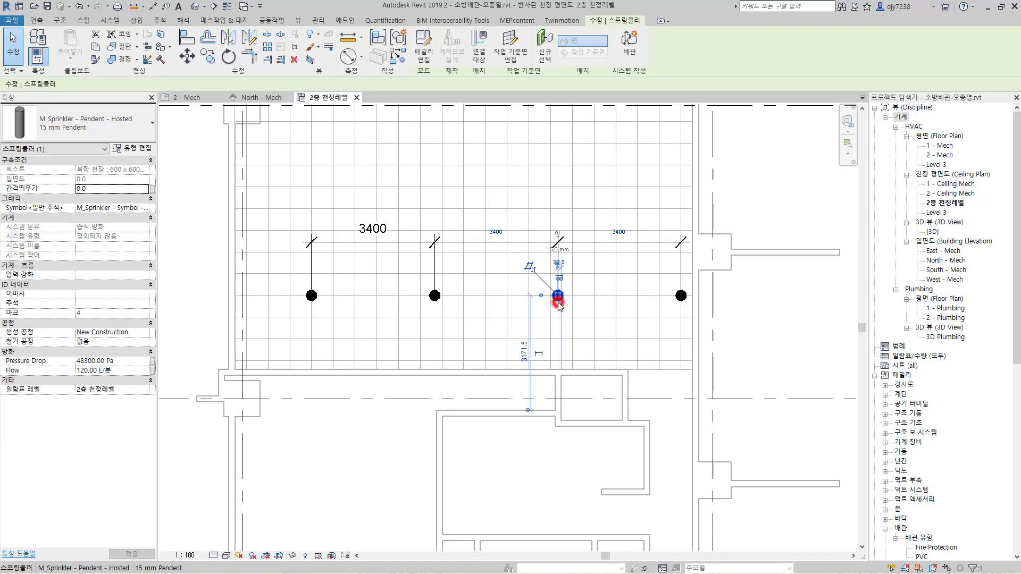
ctrl+click(681, 295)
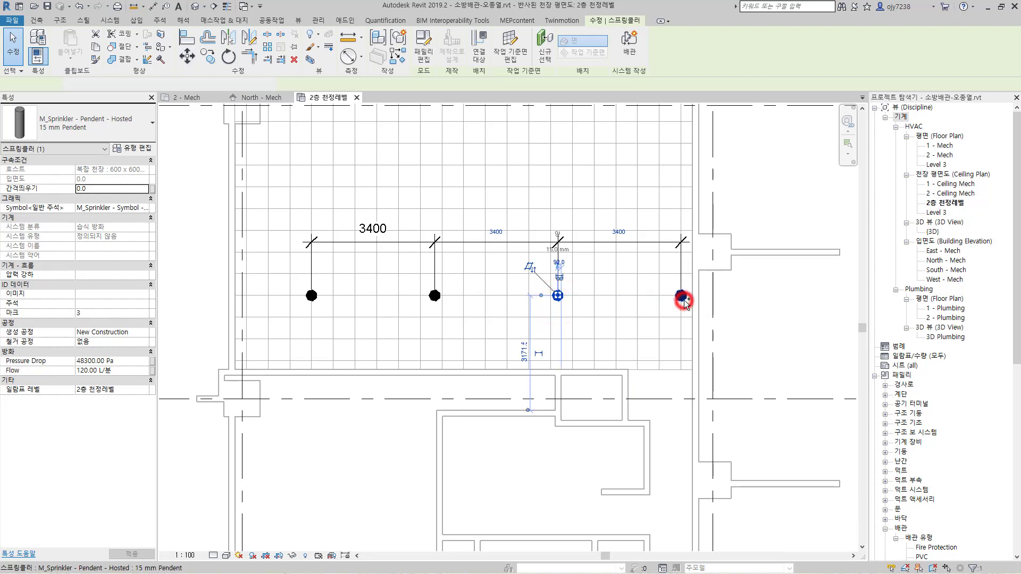
ctrl+click(435, 296)
ctrl+click(313, 296)
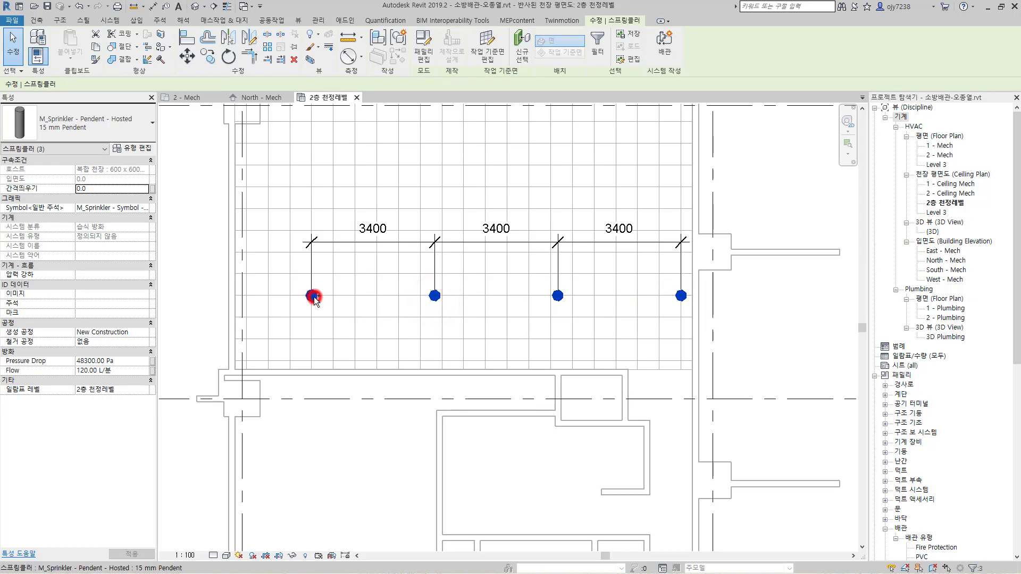
drag(313, 298, 291, 299)
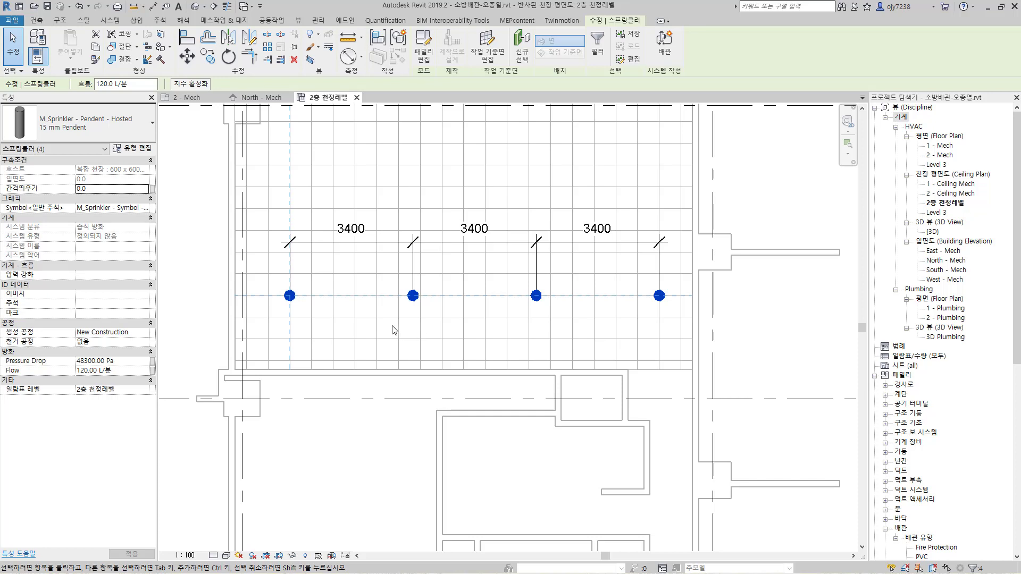
click(324, 313)
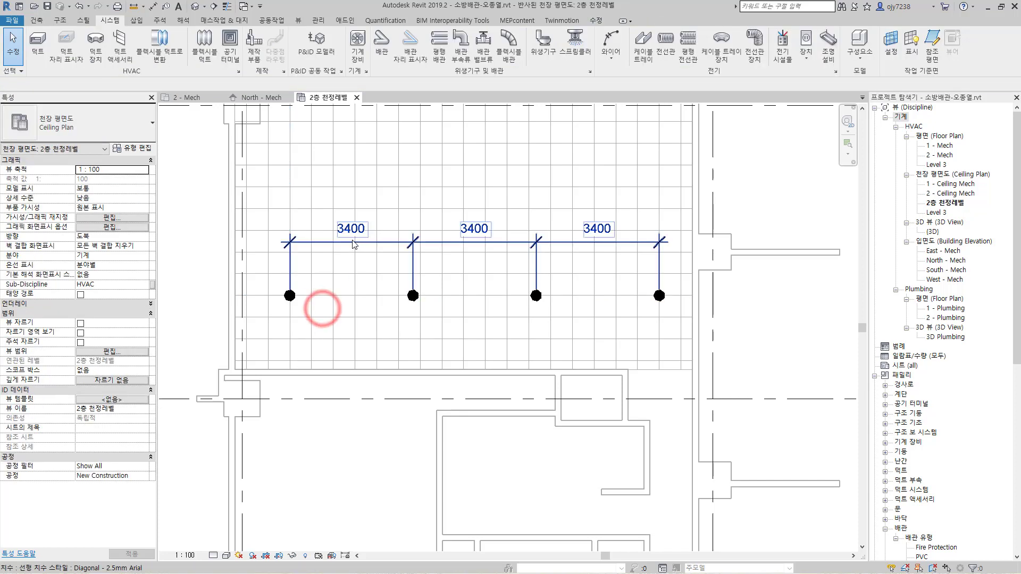
click(352, 243)
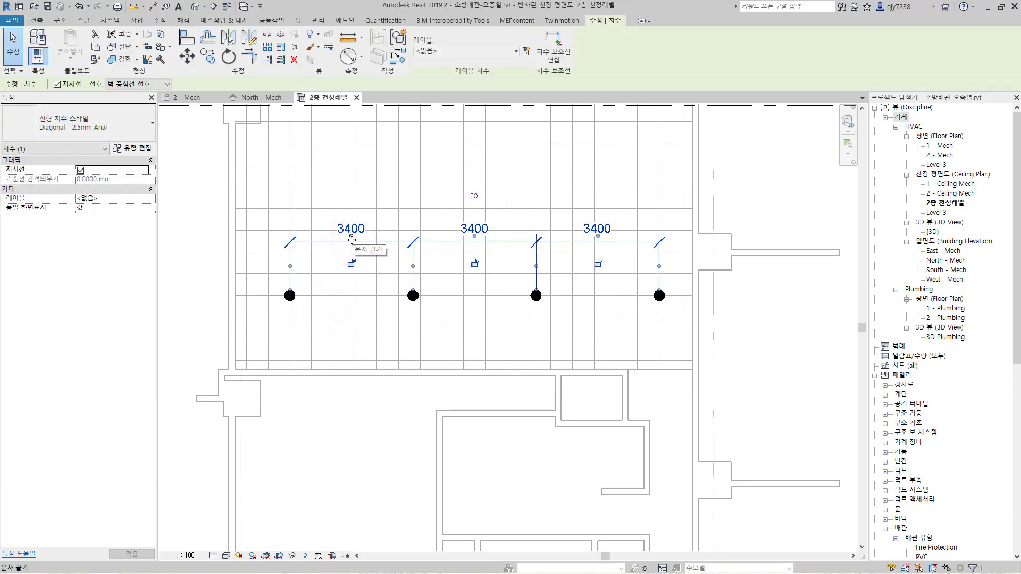
key(Delete)
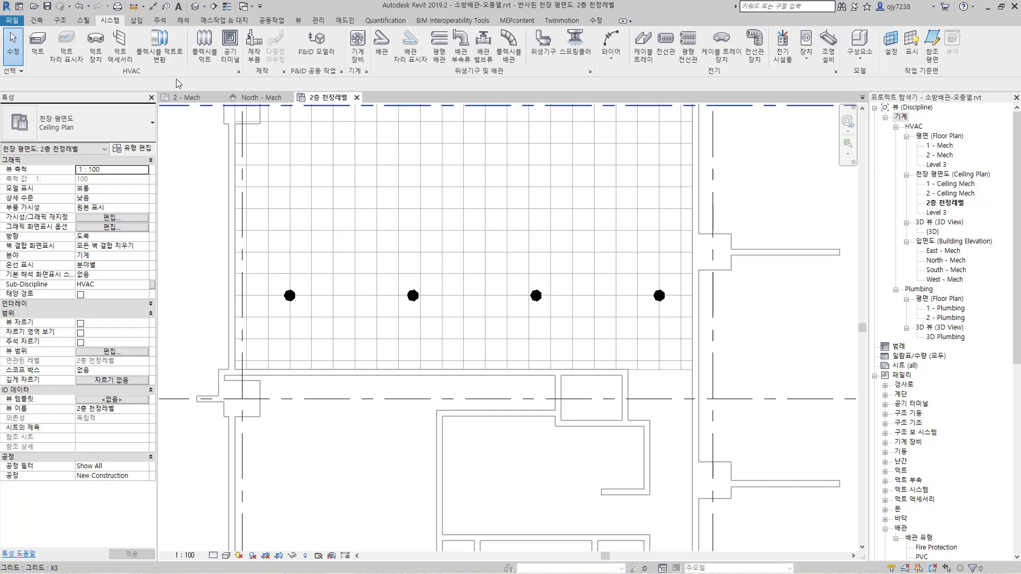
Draw a detail-line circle with a fixed radius of 2300 mm centred on each of the four sprinklers.
click(159, 20)
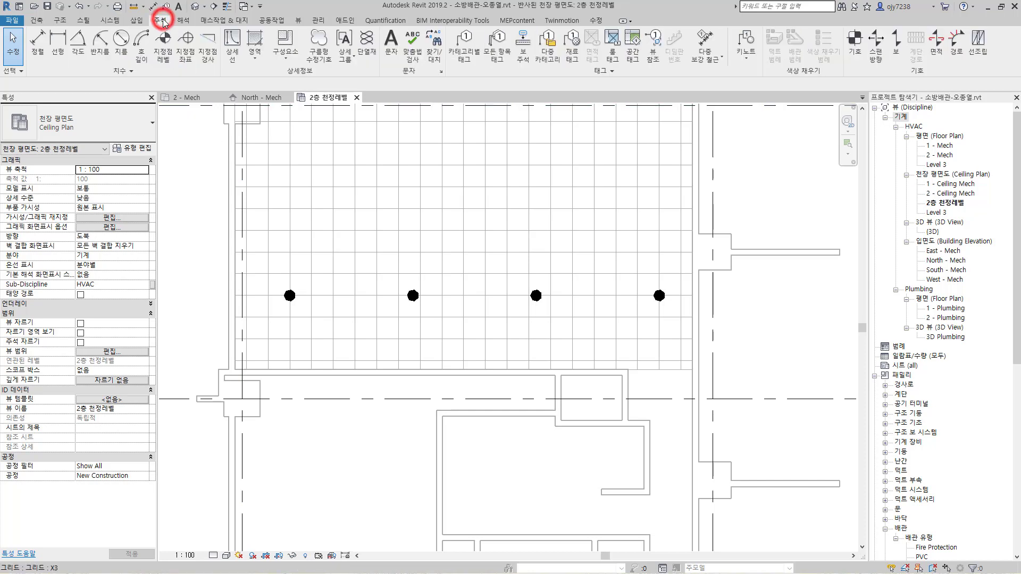
click(232, 45)
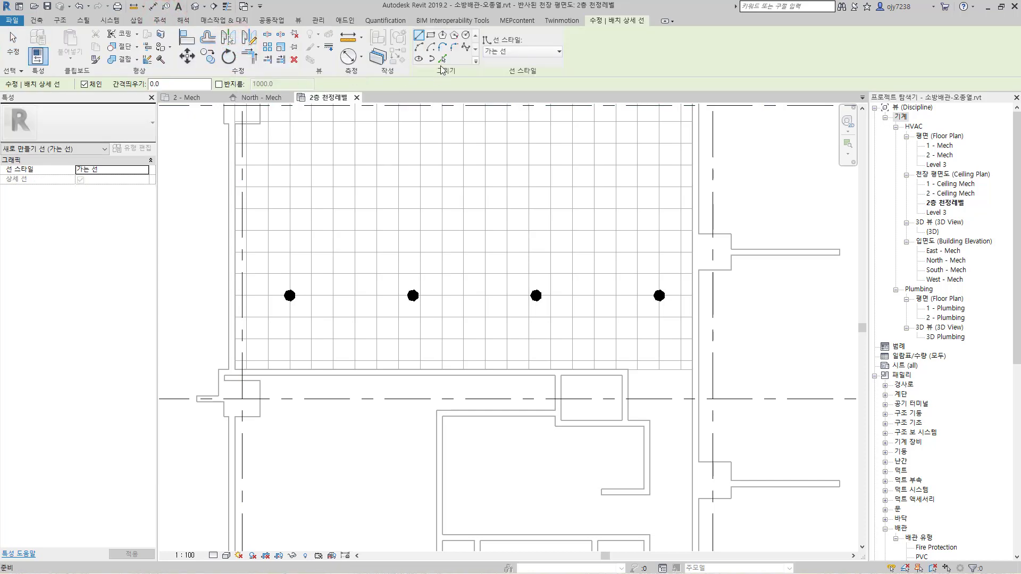
click(466, 36)
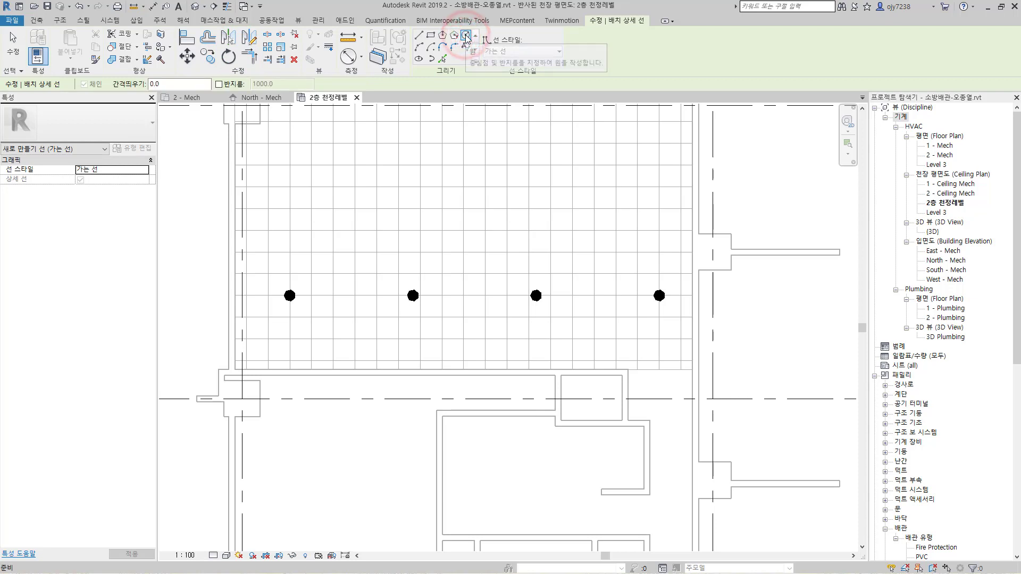
click(219, 84)
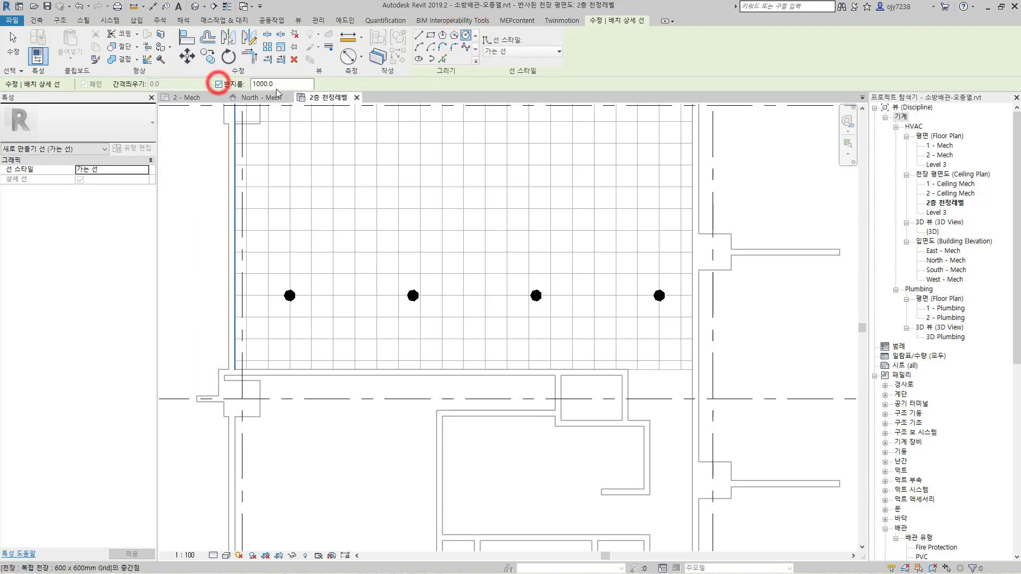
text(23)
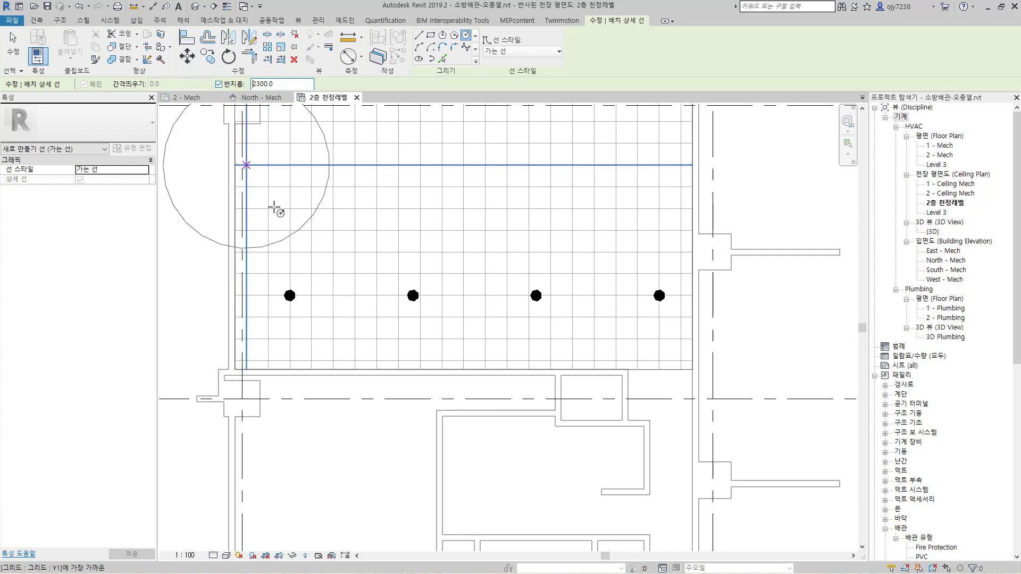
click(290, 295)
click(413, 296)
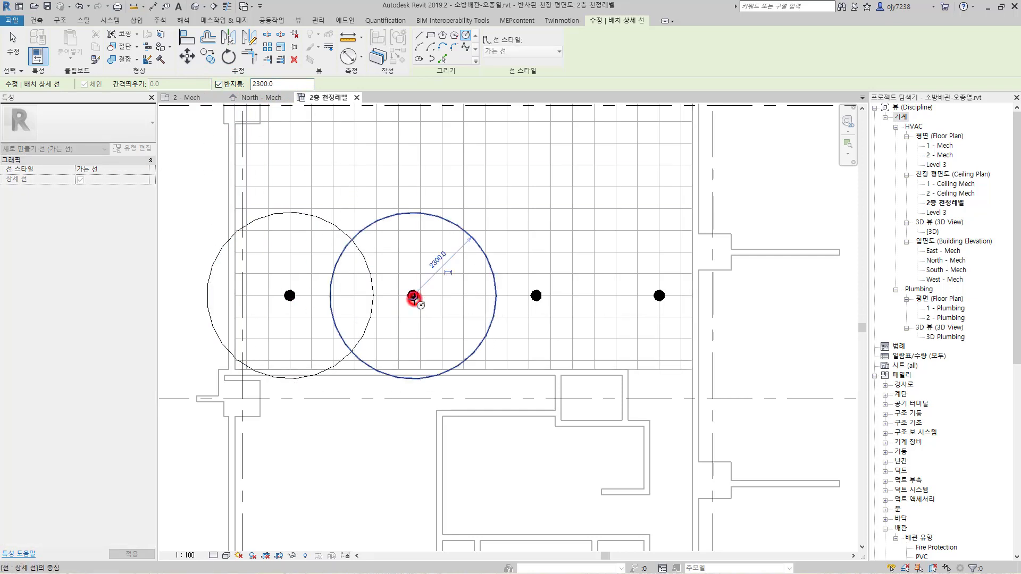
click(536, 296)
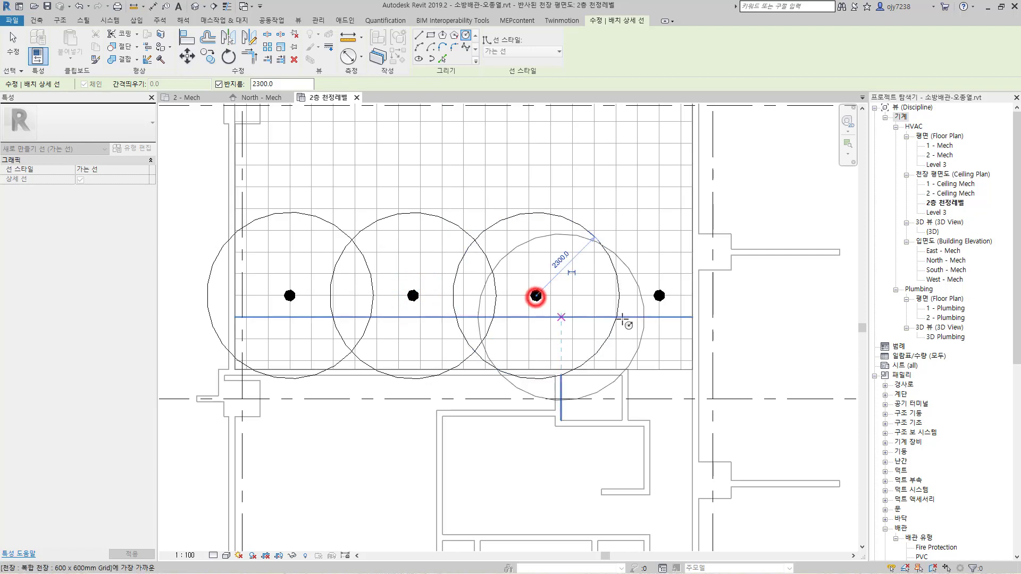
click(659, 296)
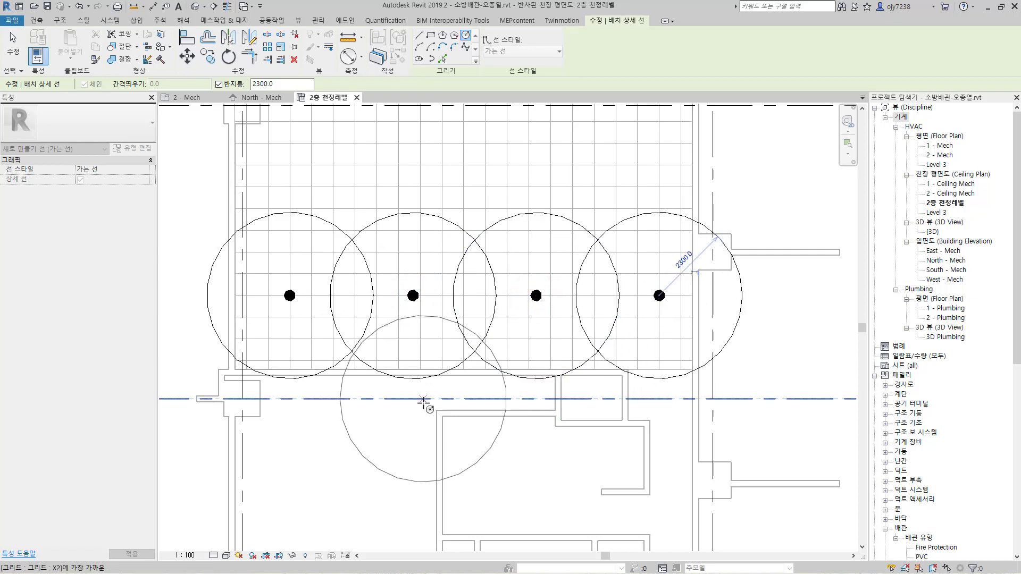
Move the four sprinklers together with their coverage circles one ceiling tile, about 600 mm, straight toward grid X2.
key(Escape)
key(Escape)
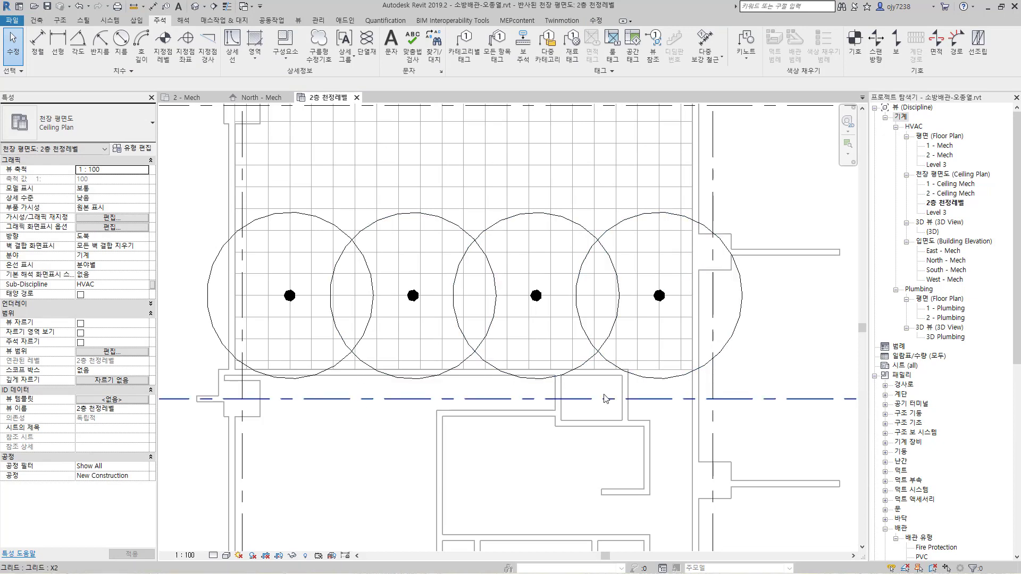
drag(171, 182, 756, 408)
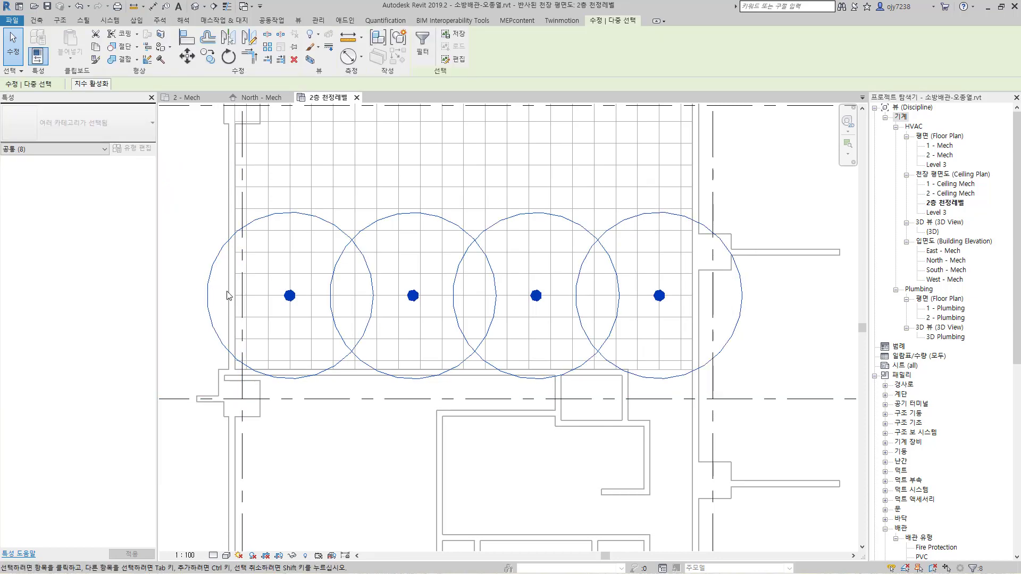
click(187, 55)
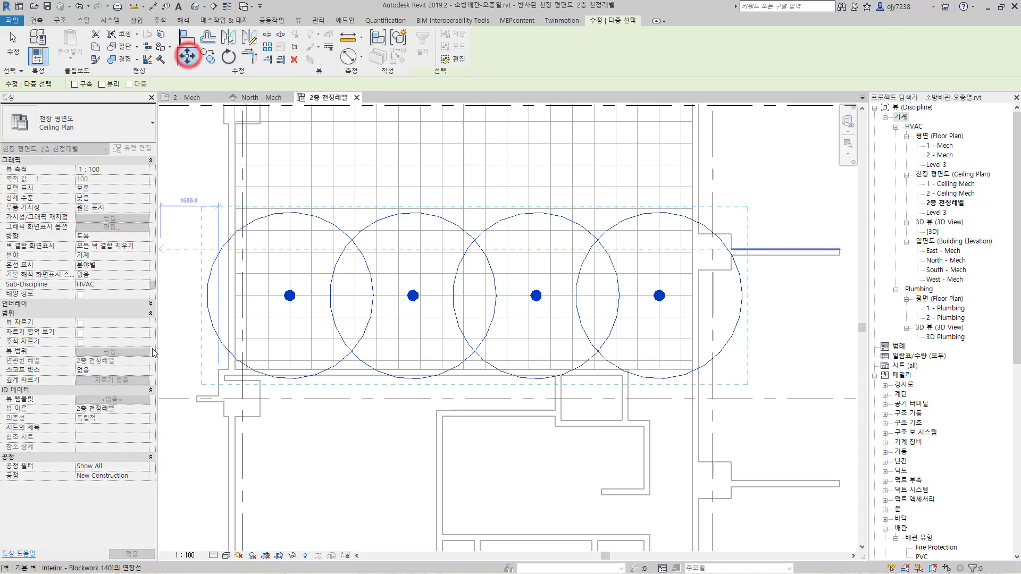
click(341, 463)
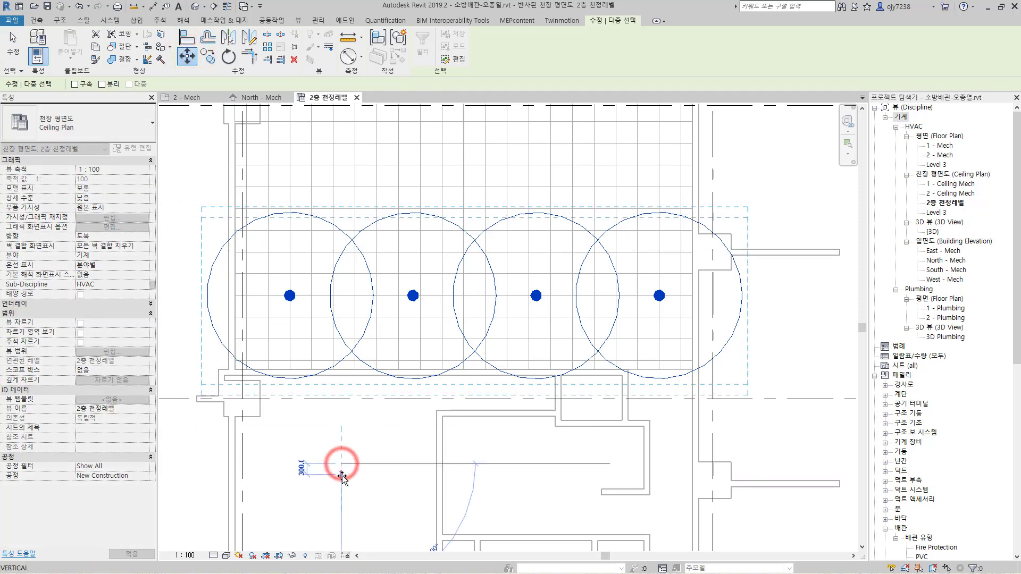
click(343, 485)
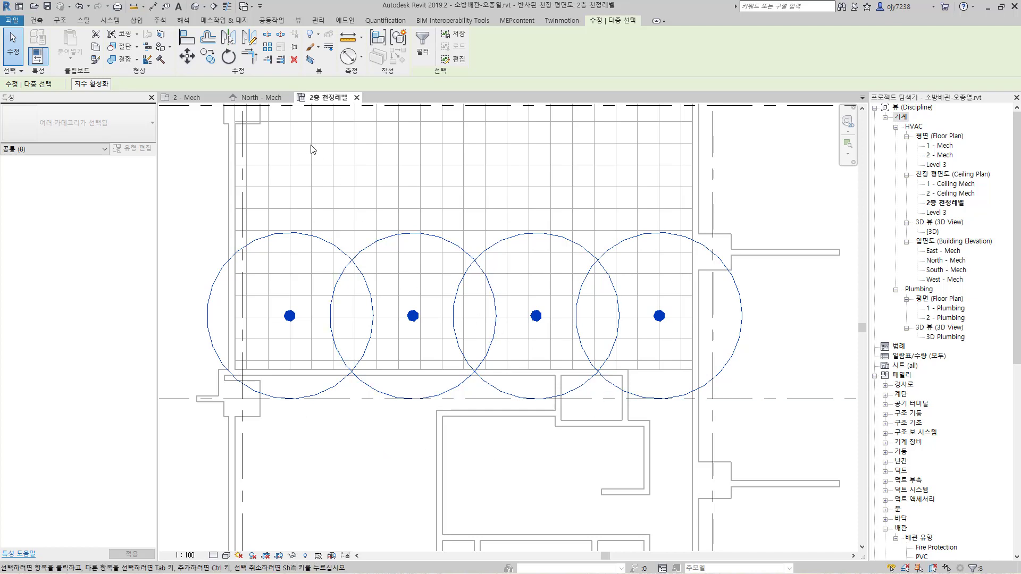
Create a linear array of the sprinkler row and its circles with 5 items at 3000 mm spacing, running from grid X2 toward X3.
click(268, 48)
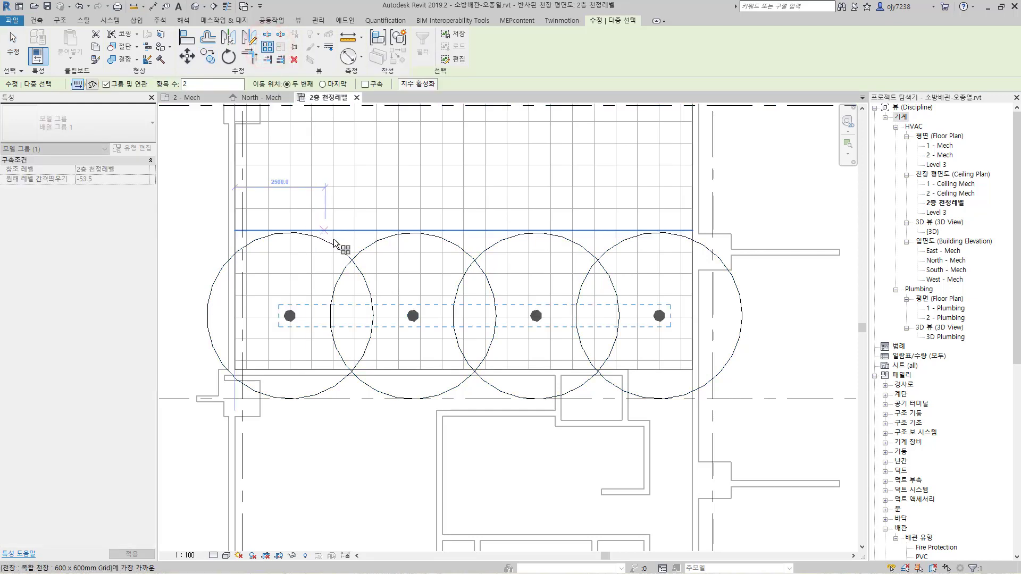
click(196, 84)
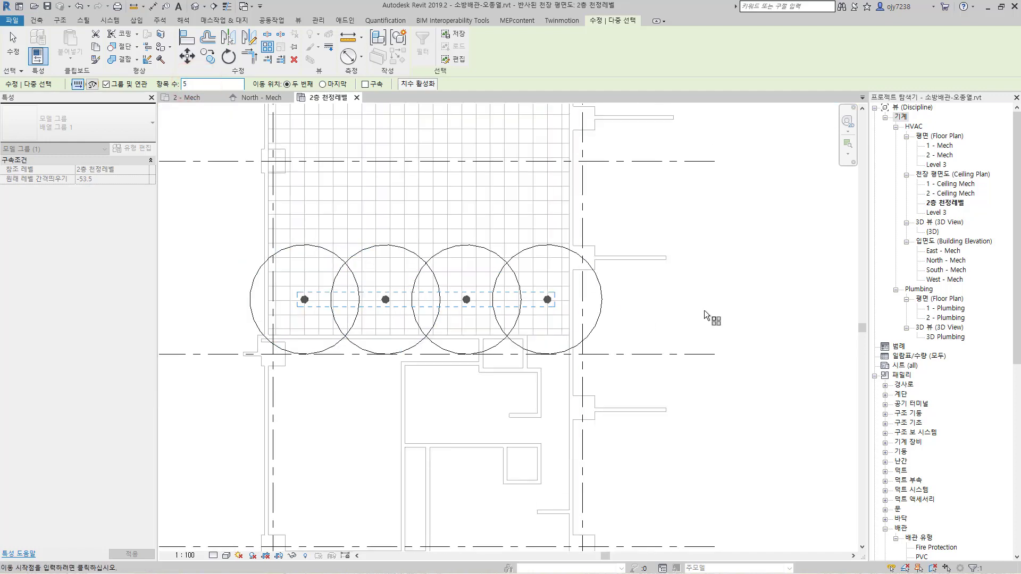
click(706, 311)
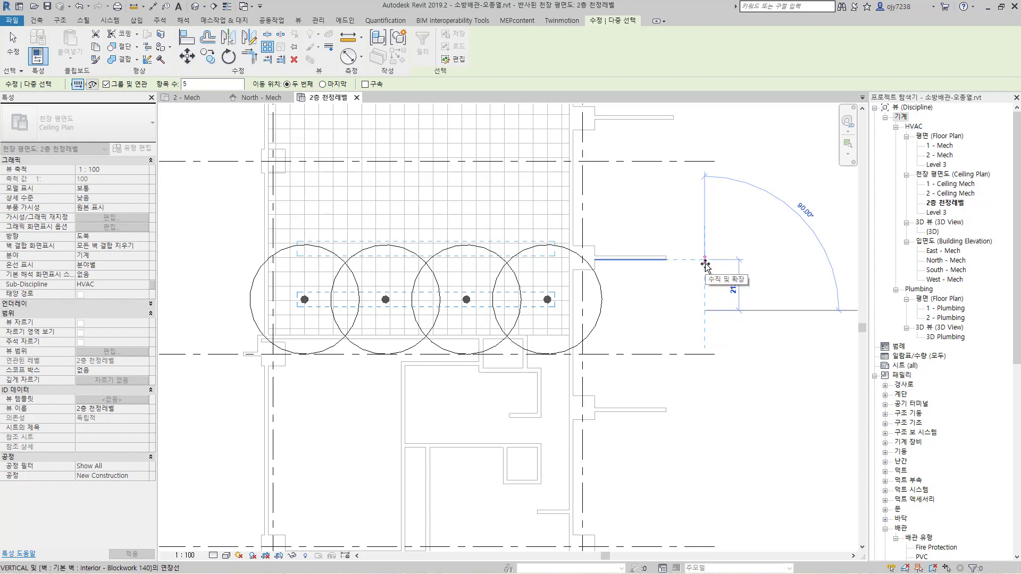
text(3000)
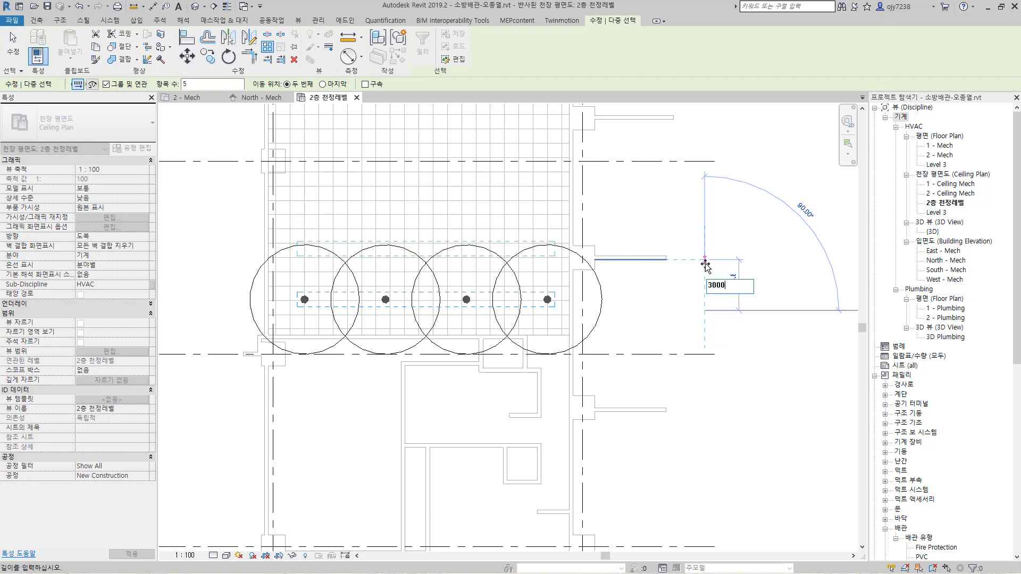
key(Return)
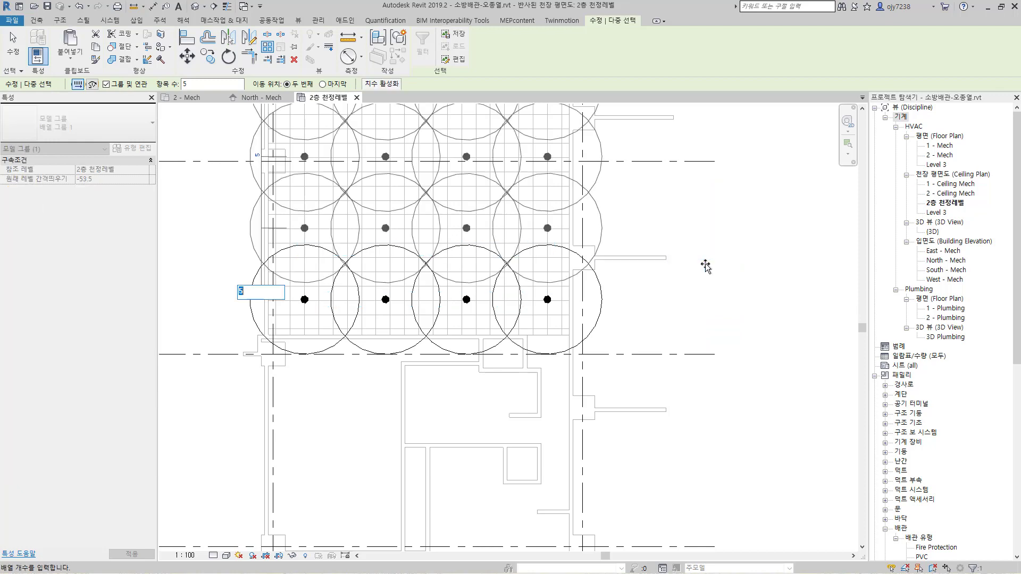
scroll(356, 277, up, 4)
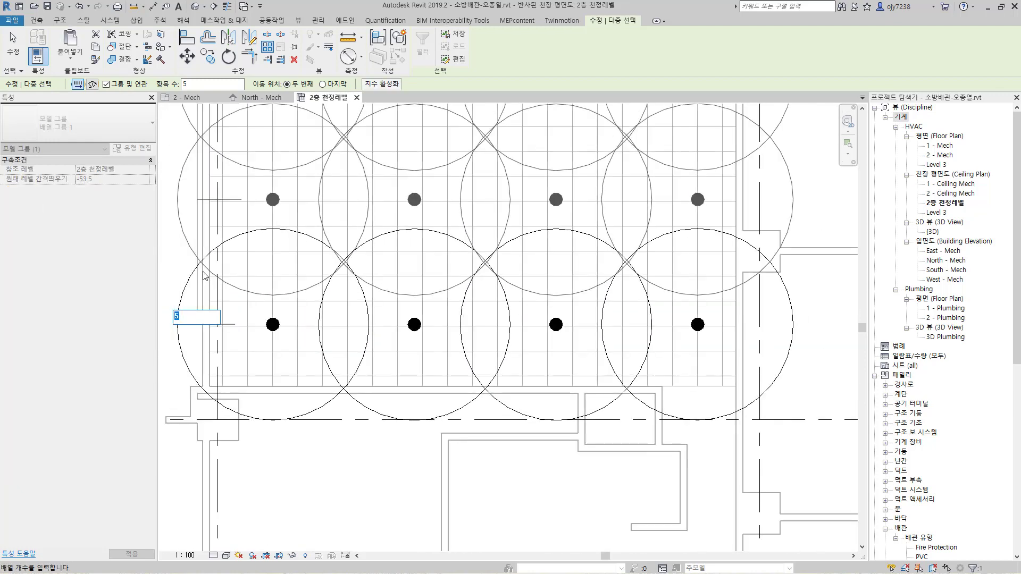
middle_drag(249, 162, 263, 303)
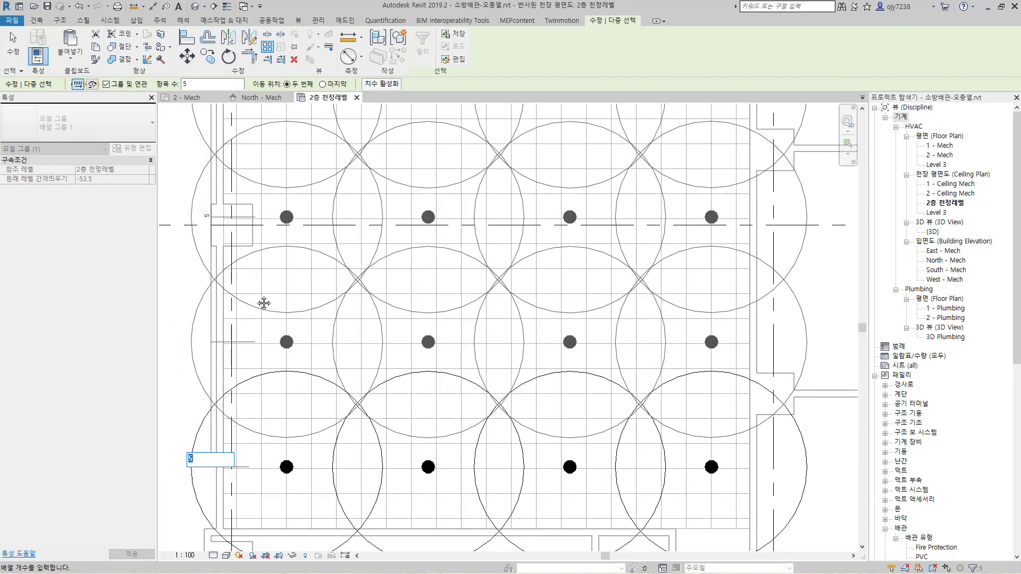
scroll(298, 290, down, 1)
middle_drag(381, 254, 356, 418)
middle_drag(390, 293, 391, 399)
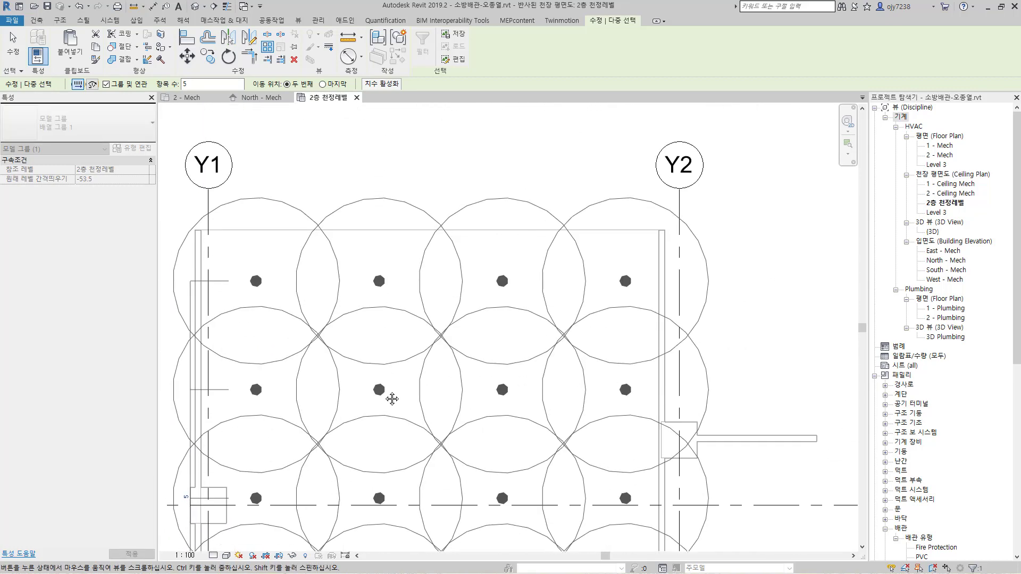
scroll(512, 297, down, 2)
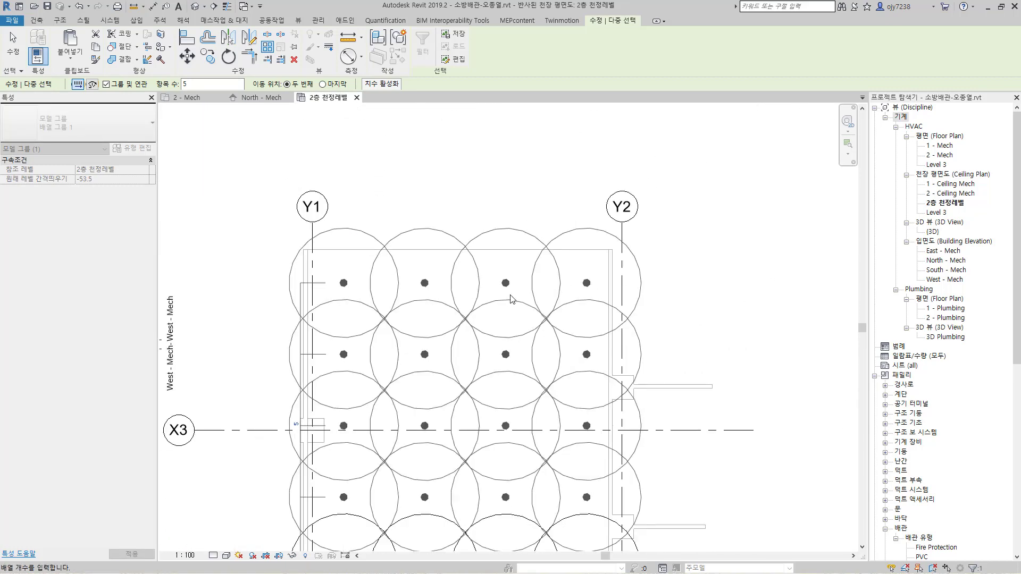
key(Return)
key(Escape)
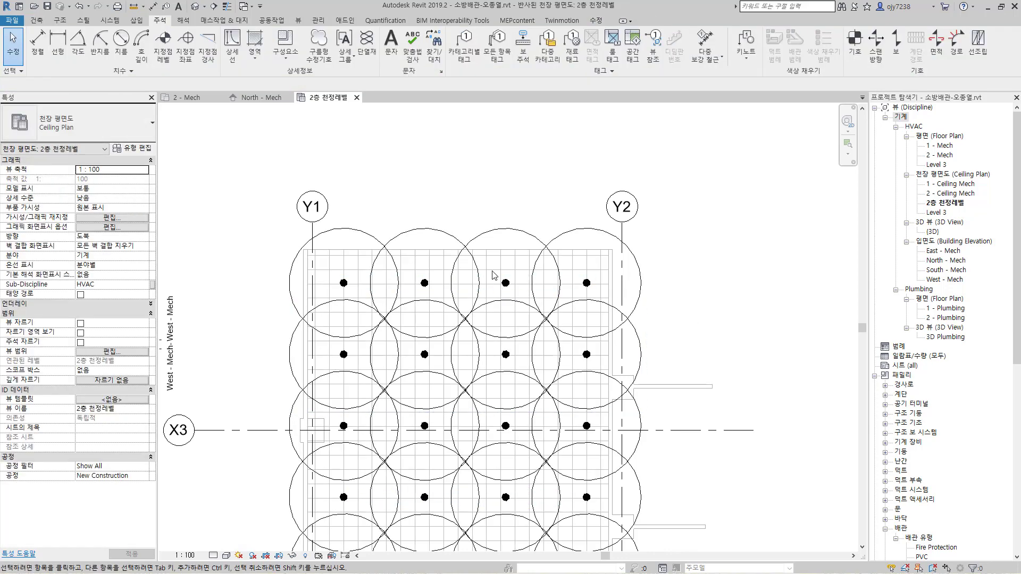
Ungroup the attached detail groups of coverage circles in the two sprinkler rows nearest the Y1 and Y2 grid bubbles.
click(453, 244)
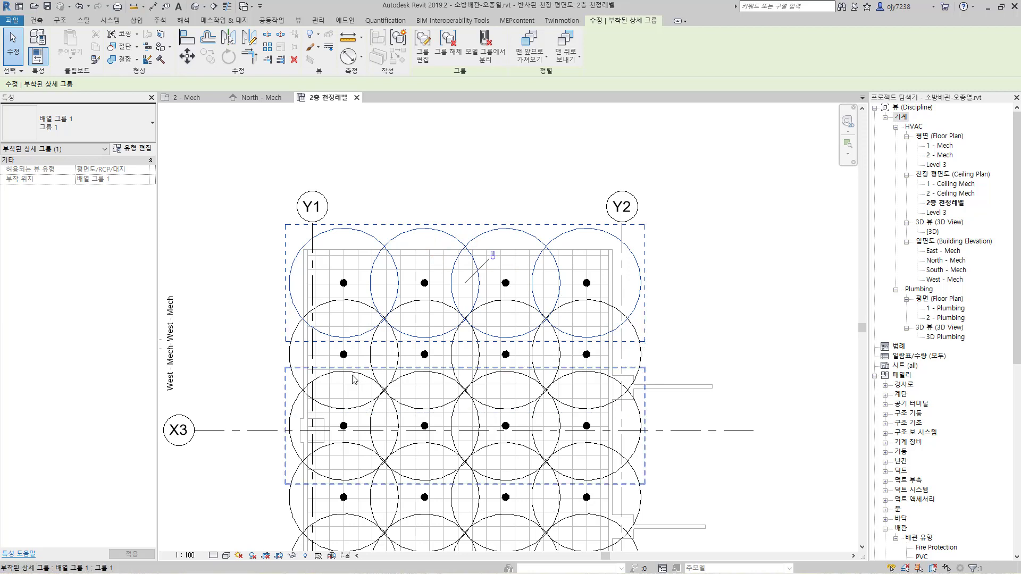
click(404, 179)
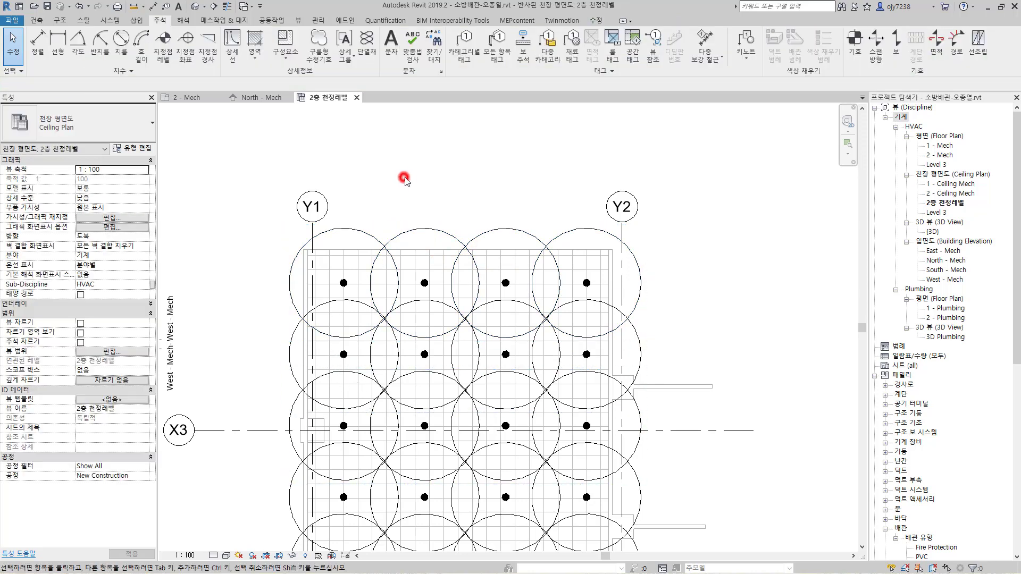
click(402, 229)
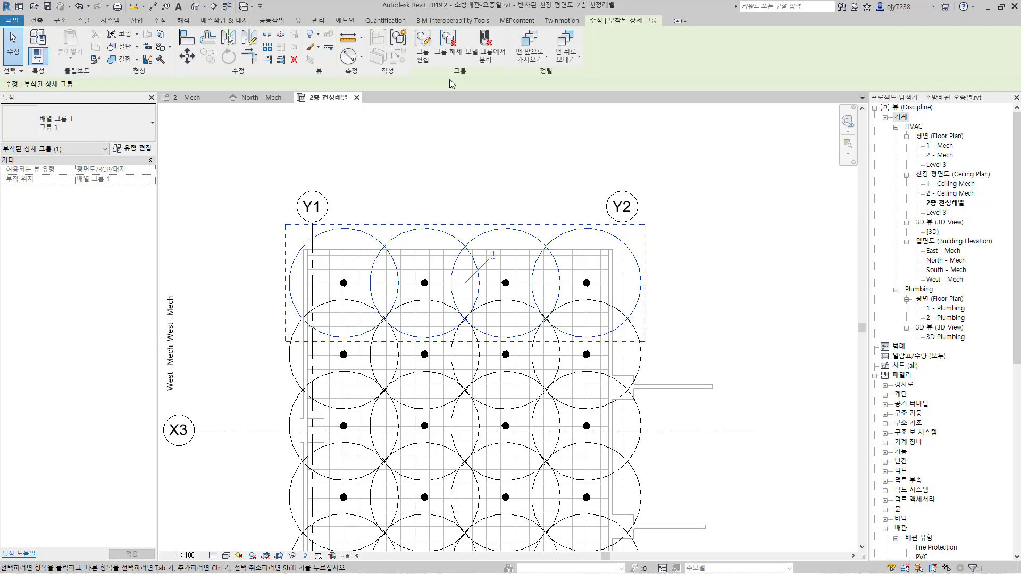
click(449, 45)
click(732, 351)
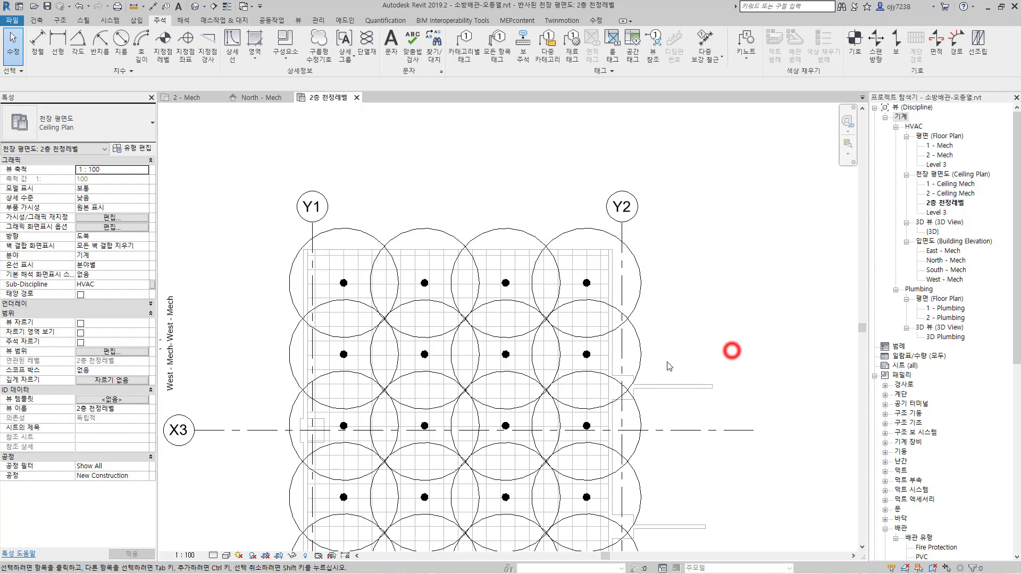
click(644, 355)
click(456, 59)
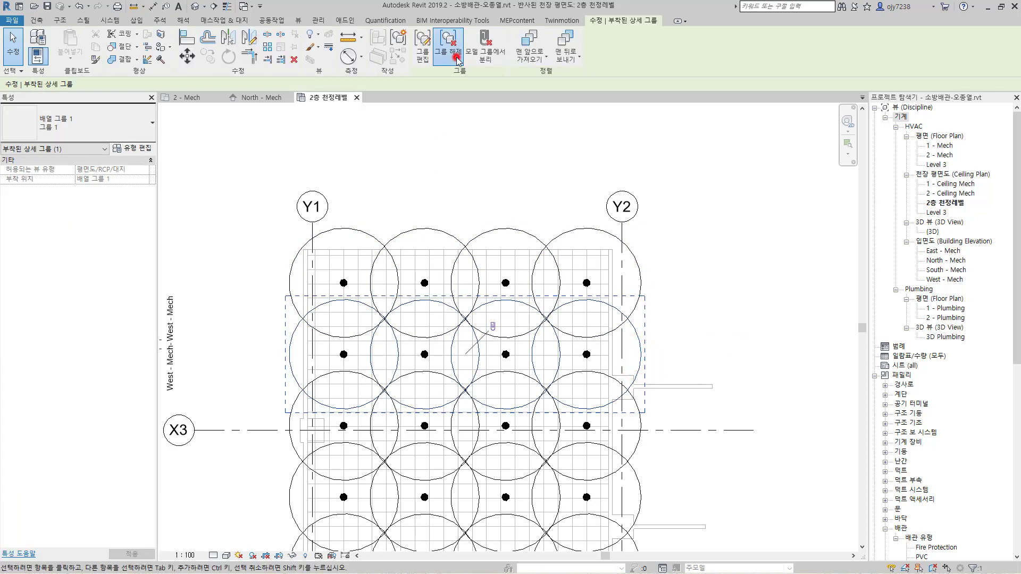
Ungroup the attached detail groups of coverage circles in the remaining three sprinkler rows and save the project.
middle_drag(692, 450, 657, 294)
click(606, 264)
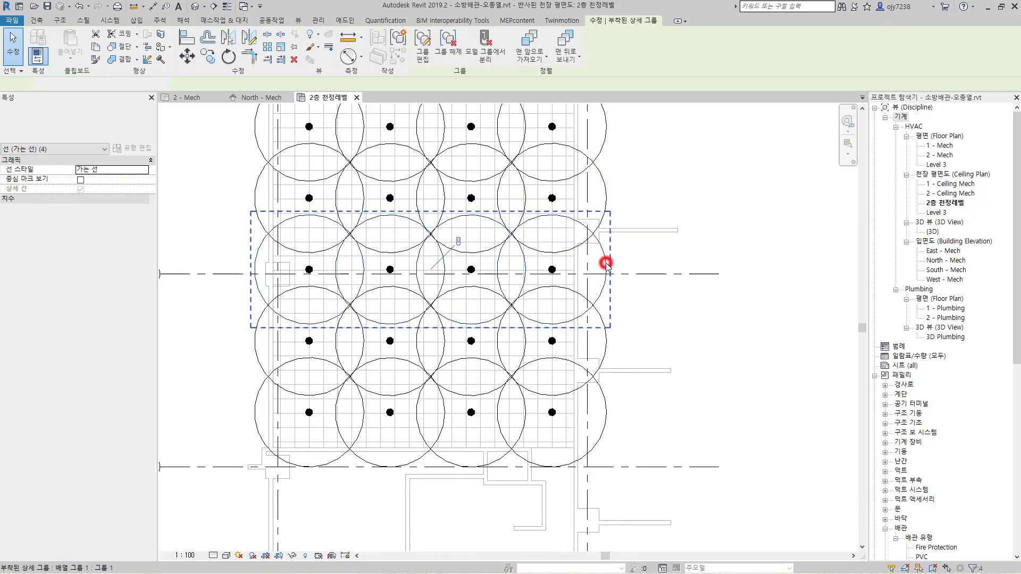
click(447, 48)
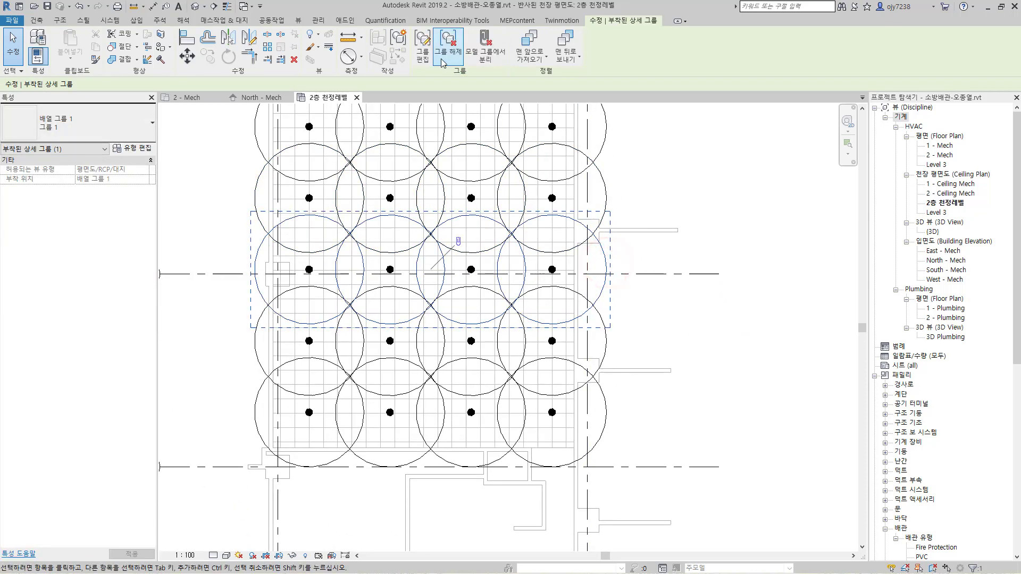
click(604, 341)
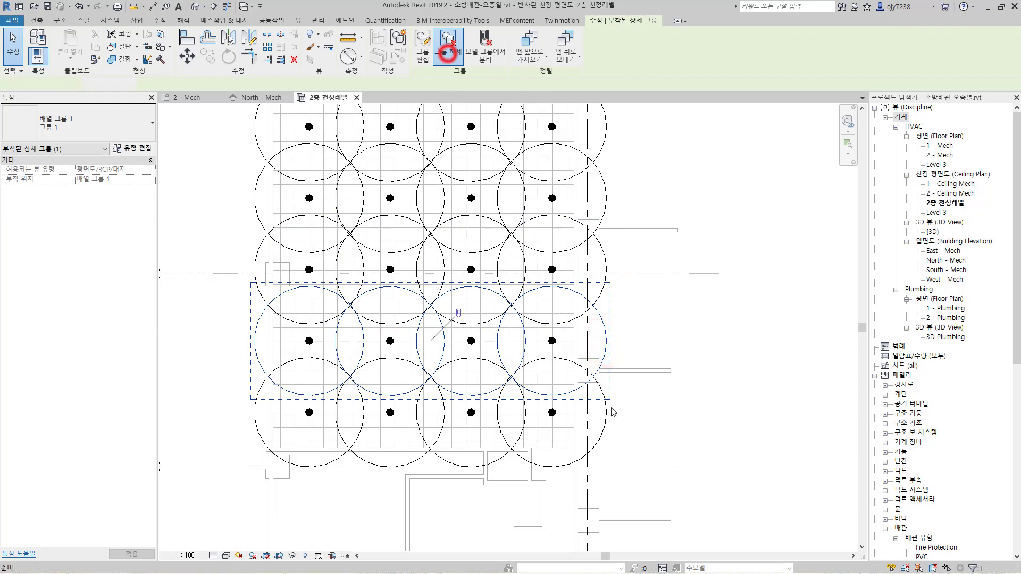
click(448, 52)
click(607, 423)
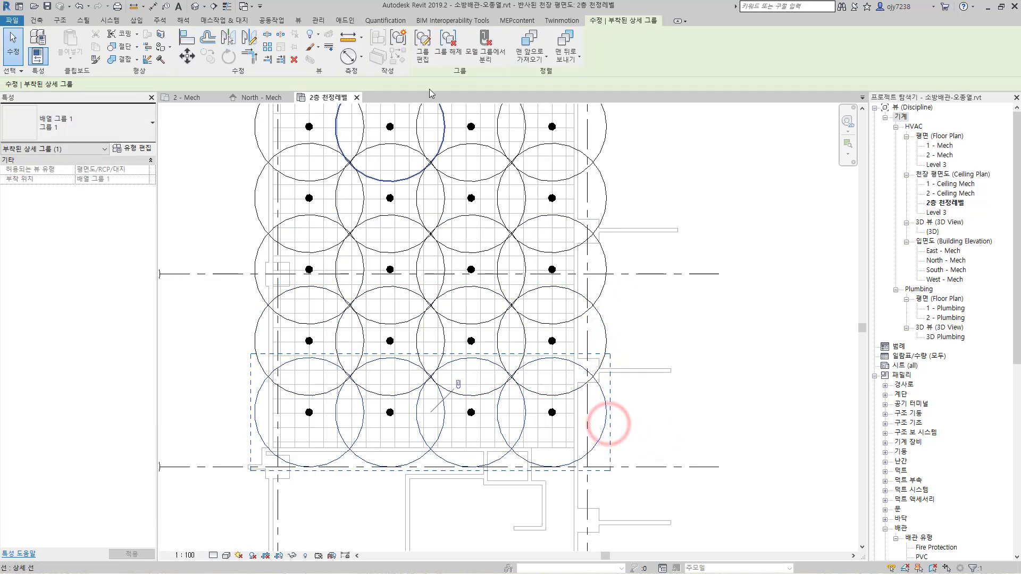
click(448, 48)
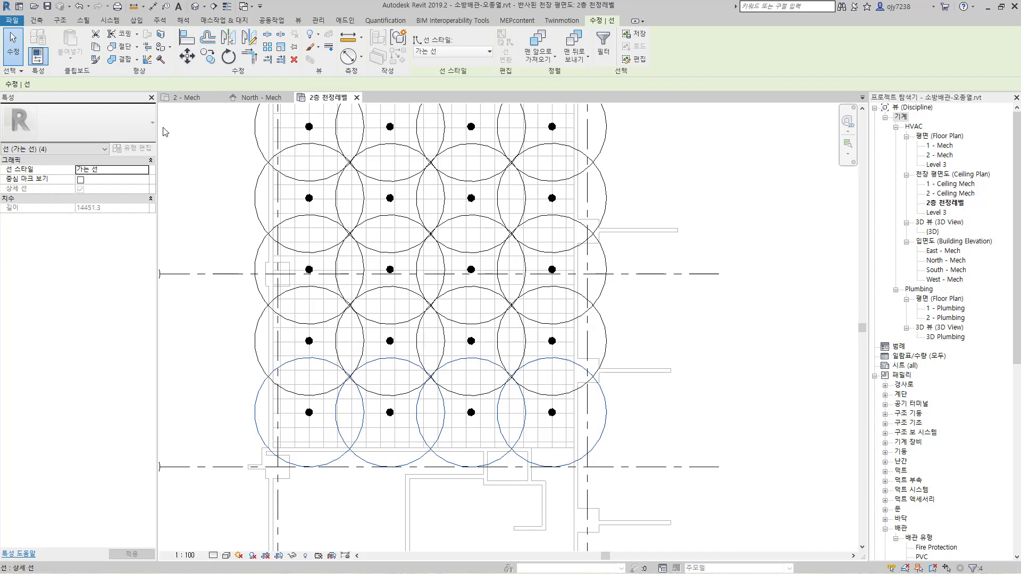
click(49, 10)
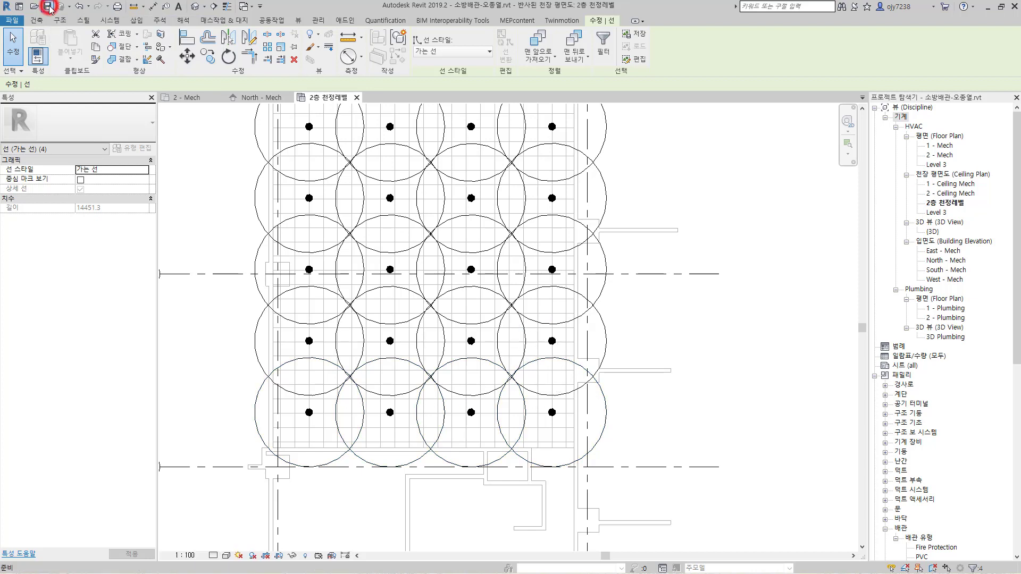
key(Escape)
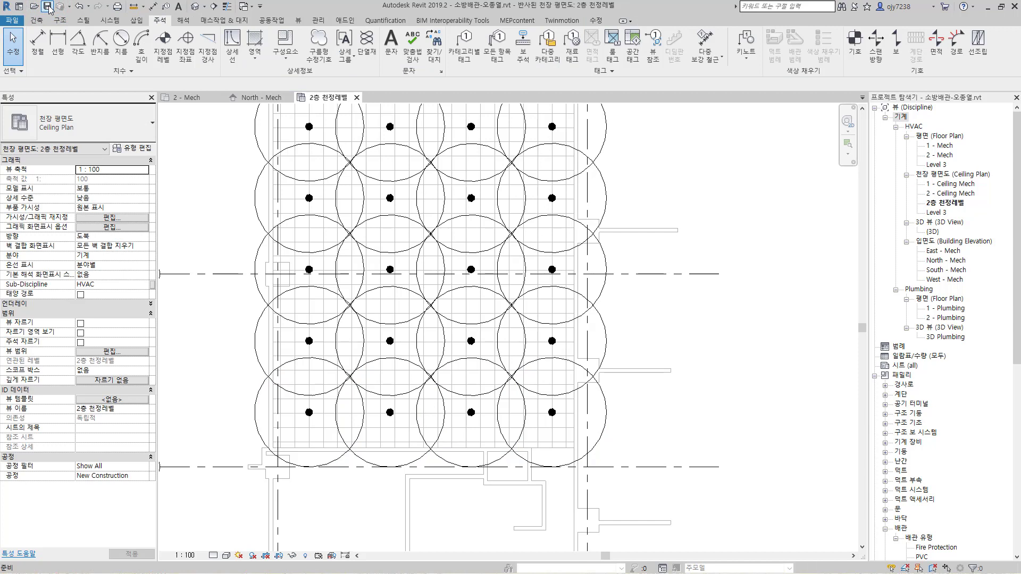